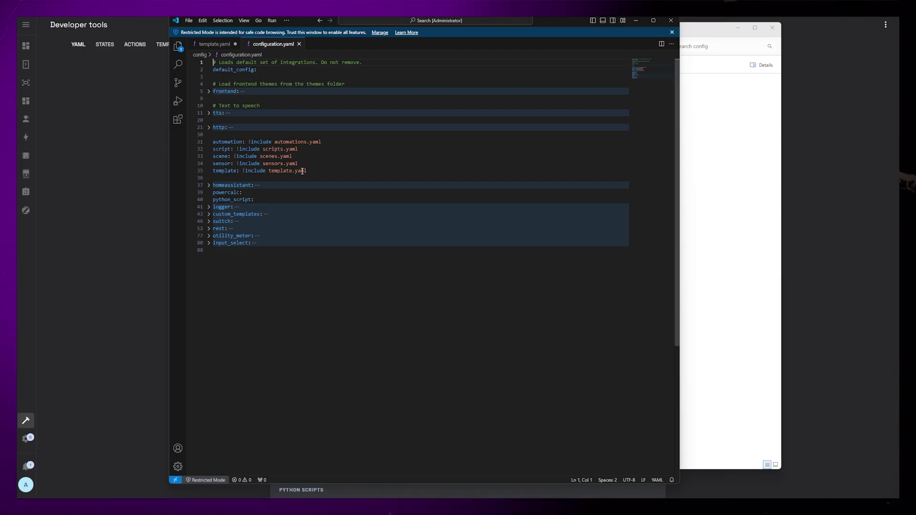
Step: In template.yaml, add time_pattern hours /1 and homeassistant start triggers, plus a weather.get_forecasts action with type and response variable hourly
left_click_drag(311, 172, 214, 172)
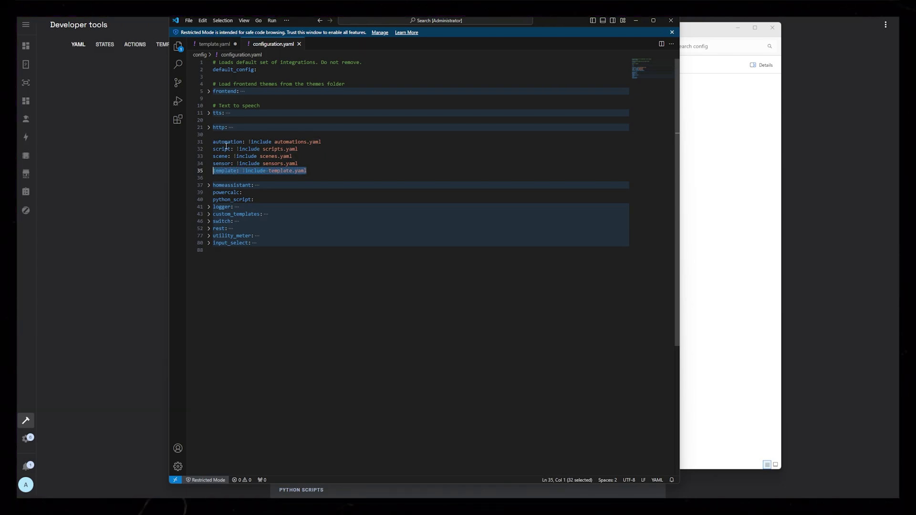
left_click(214, 44)
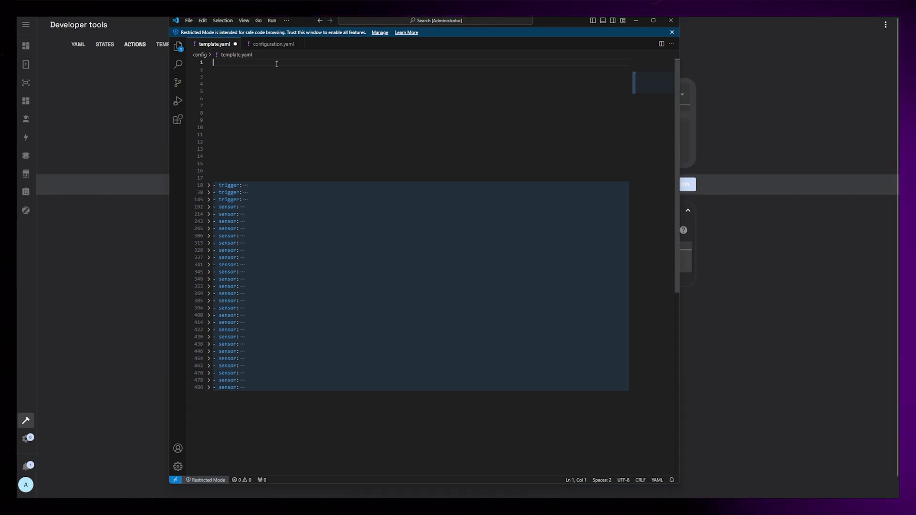
type("- trigger:     - platform: time_pattern       hours: /1     - platform: homeassistant       event: start")
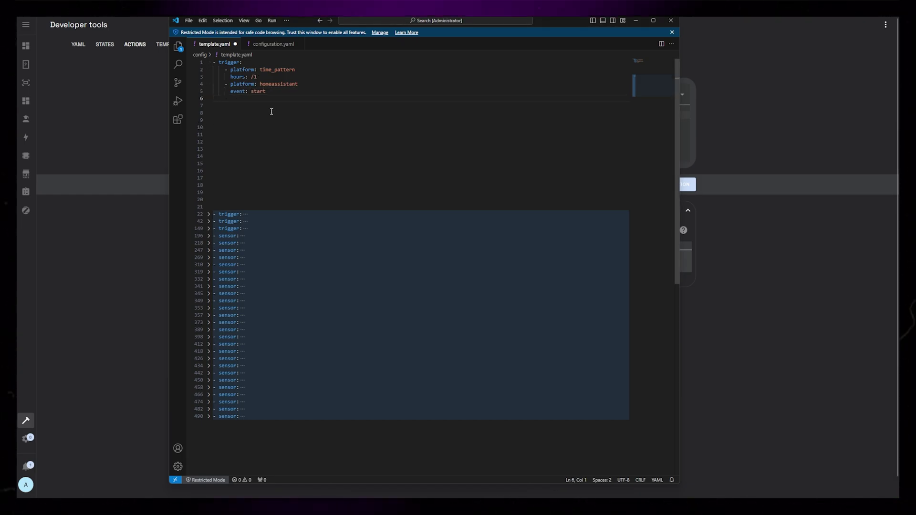
type("action:     - action: weather.get_forecasts       target:         entity_id: weather.forecast_nilsen_goberg       data:         type: hourly       response_variable: hourly")
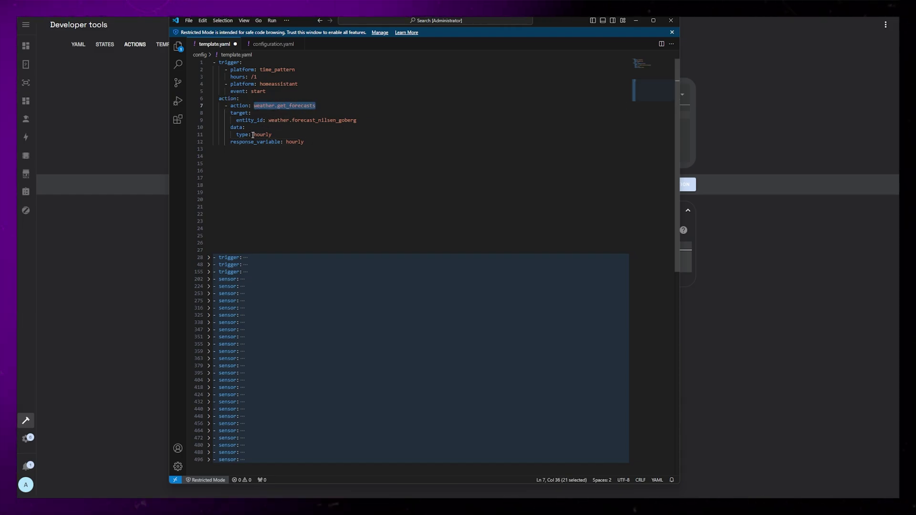
Step: Switch to the Home Assistant developer tools, perform the Get forecasts action and examine the hourly response and the action's YAML
left_click(145, 140)
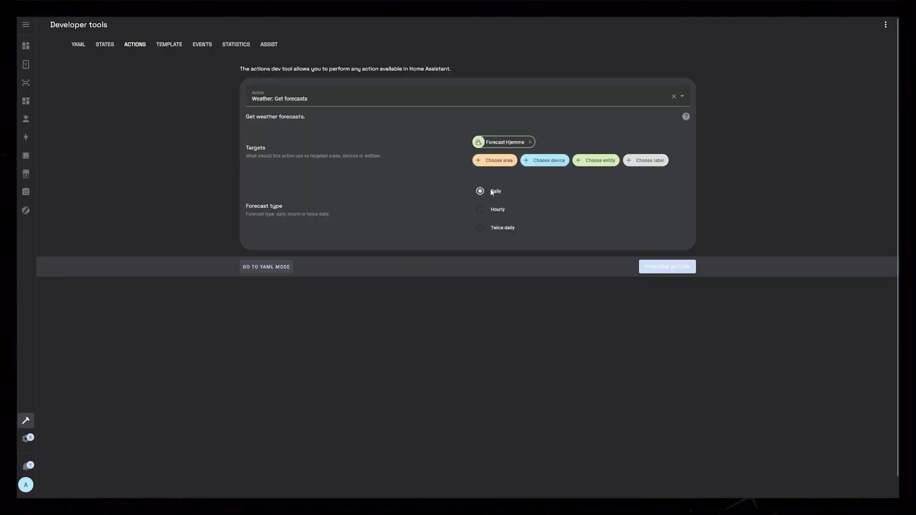
left_click(667, 267)
scroll(505, 291, "down", 2)
scroll(384, 281, "down", 20)
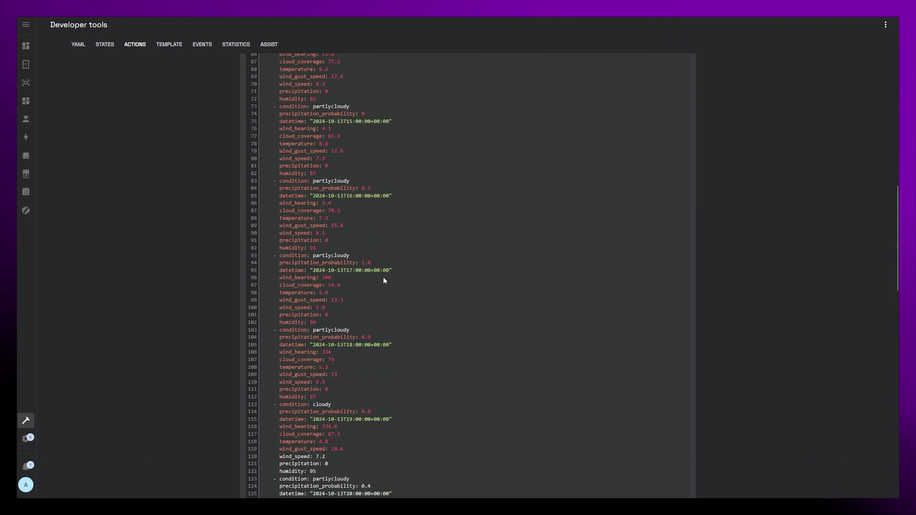
scroll(383, 274, "up", 20)
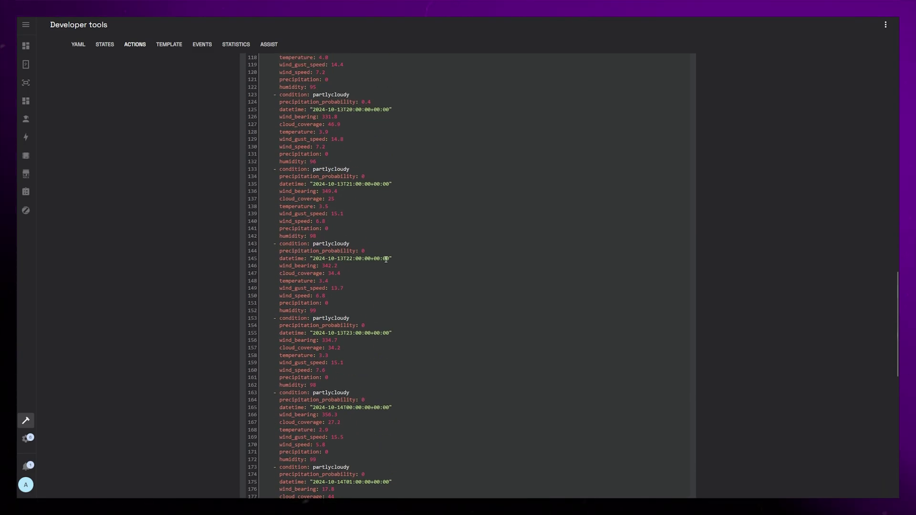
scroll(384, 249, "up", 1)
left_click(265, 266)
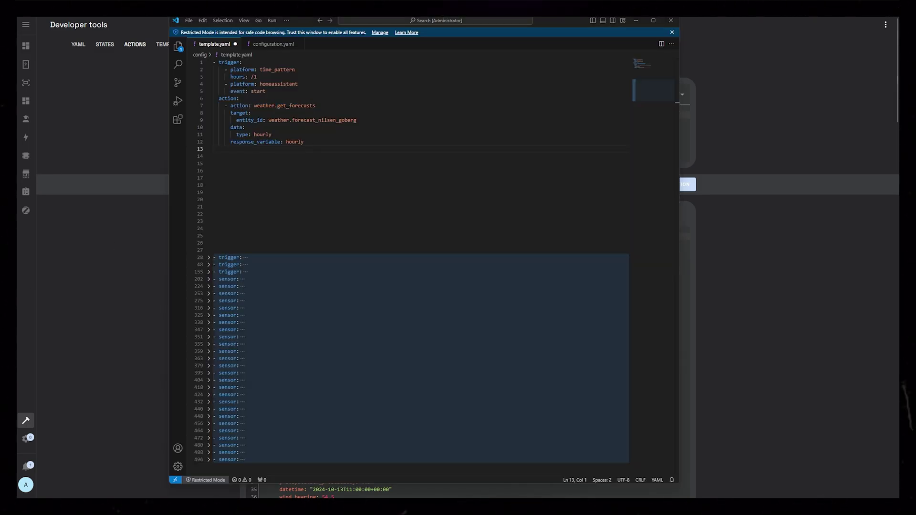
Step: Back in template.yaml, add a second weather.get_forecasts action for the same entity with type daily and response variable daily
left_click_drag(304, 141, 202, 128)
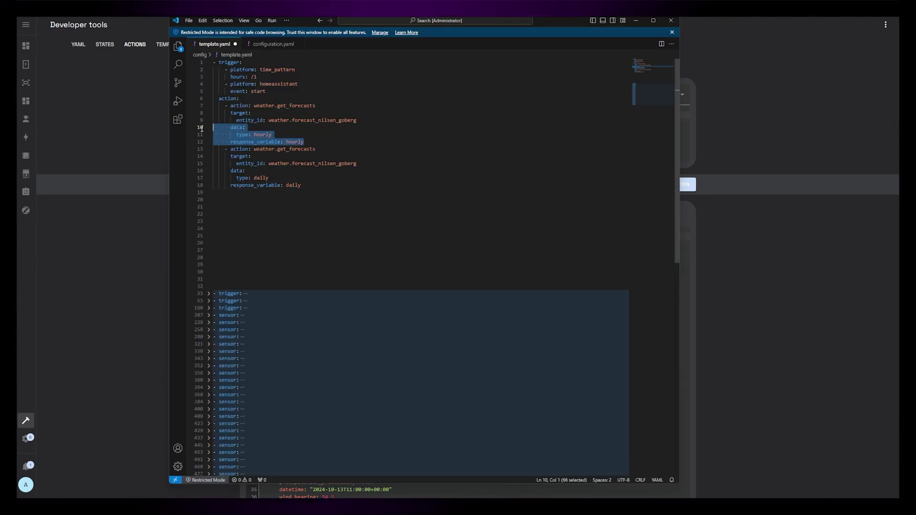
left_click_drag(331, 184, 213, 171)
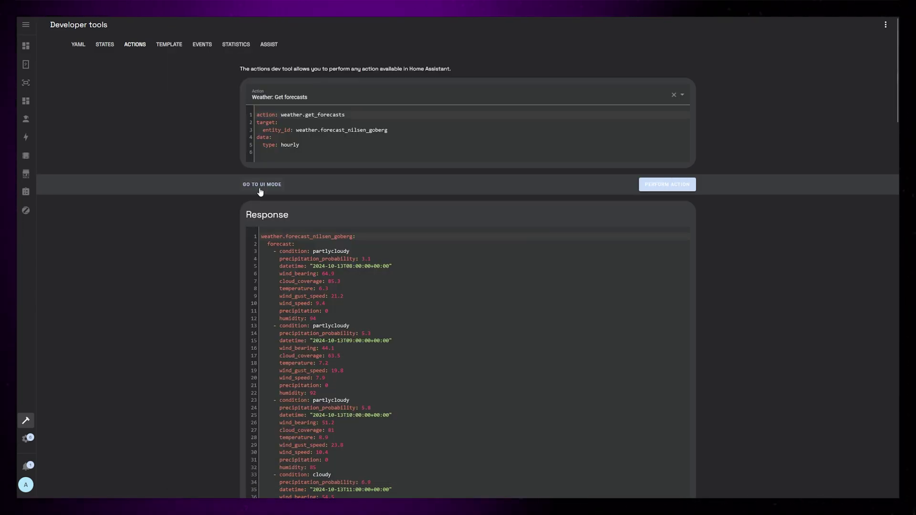
Step: Switch to the Home Assistant developer tools, perform the Get forecasts action with the Daily forecast type and examine the response
left_click(260, 185)
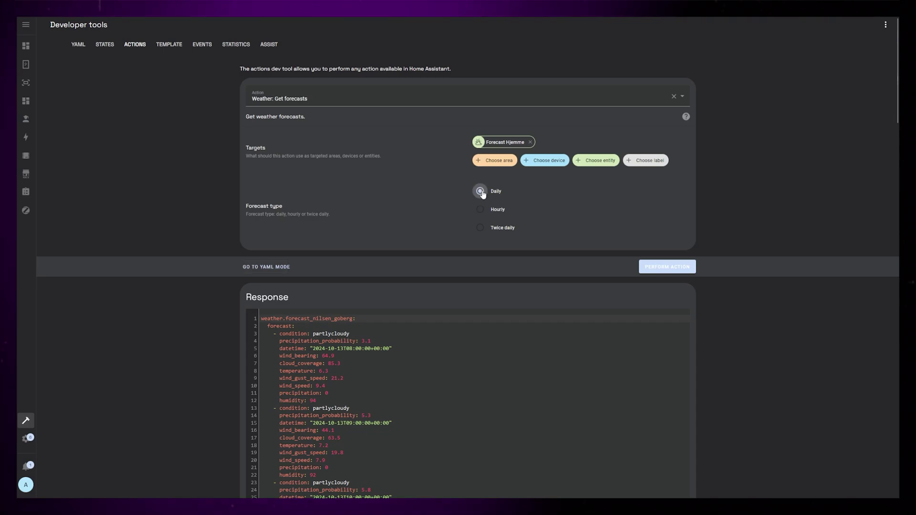
scroll(709, 263, "down", 3)
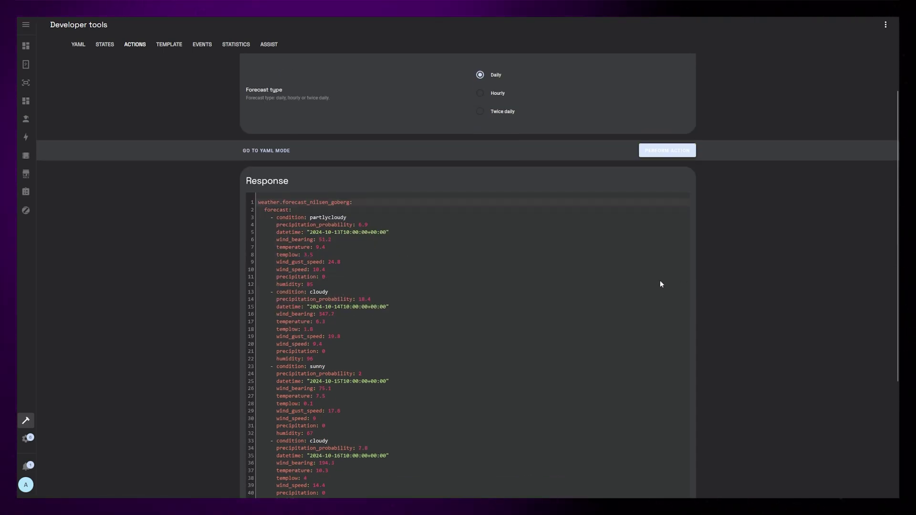
left_click(667, 267)
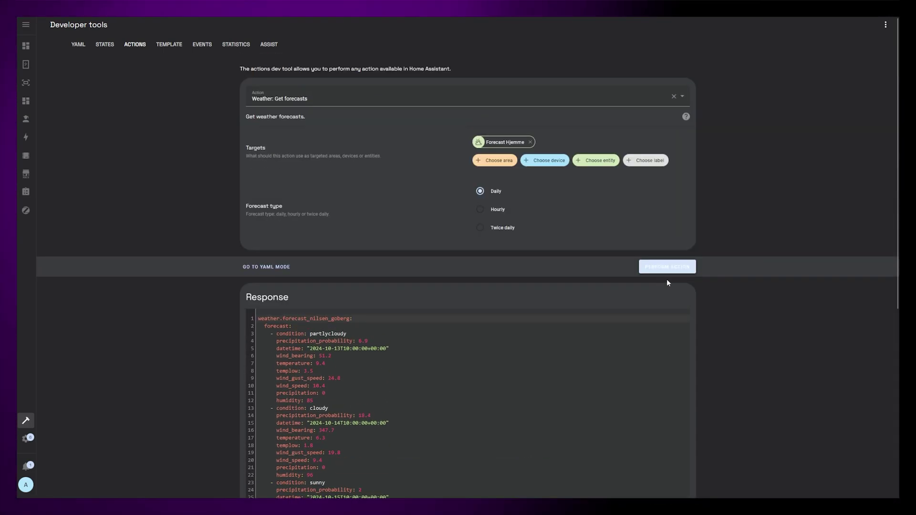
Step: In template.yaml, add a sensor named Tutorial - Weather Forecast with unique_id tutorial_weather_forecast and state "{{ now().isoformat() }}"
key("alt+Tab")
left_click(314, 190)
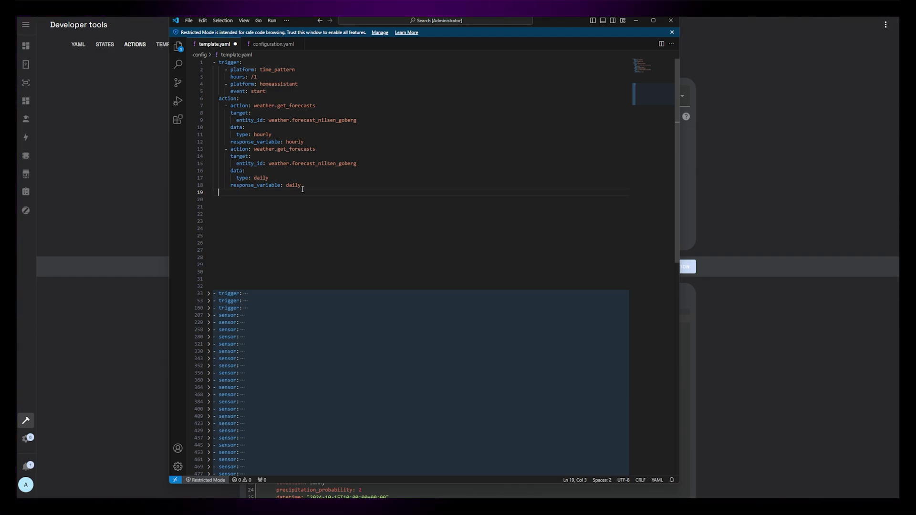
type("sersor:")
key("Return")
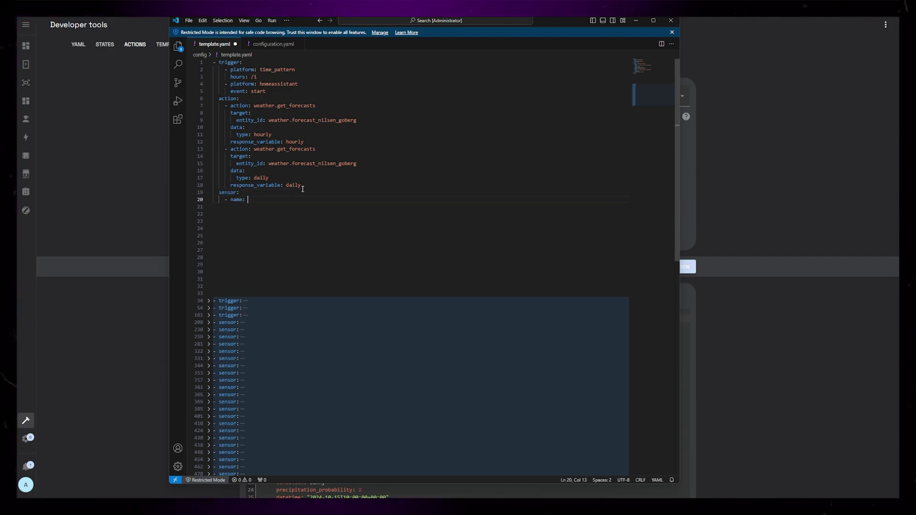
type("- name: Tutorial - Weather Forecast")
key("Return")
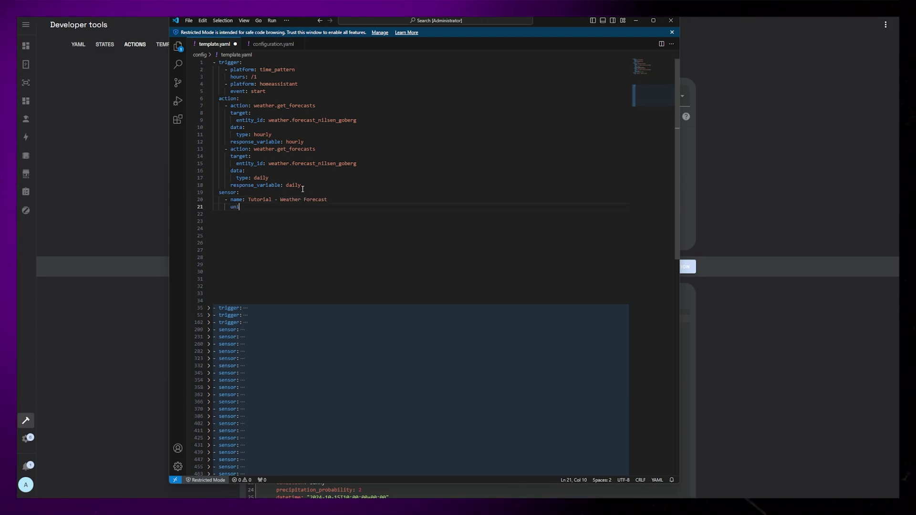
type("unique_id: tutorial_weather_forecast")
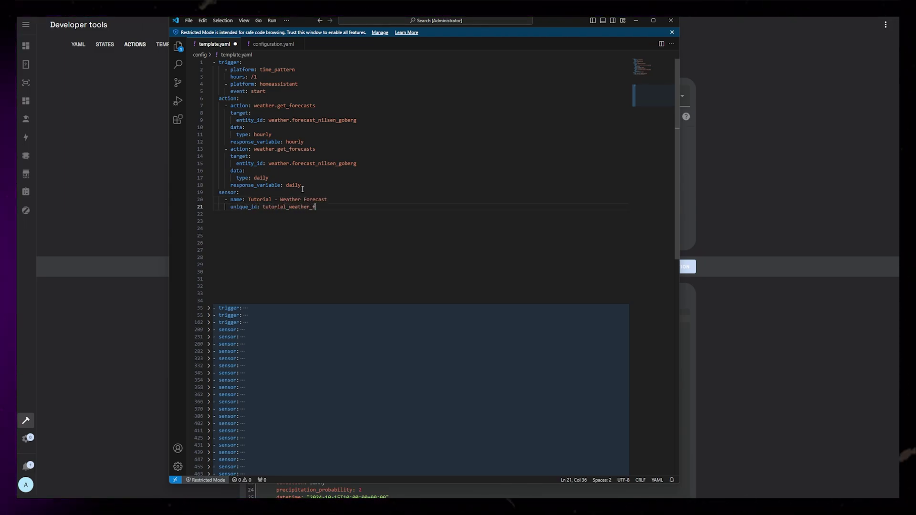
key("Return")
type("state: \"{{ now().isoformat() }}\"")
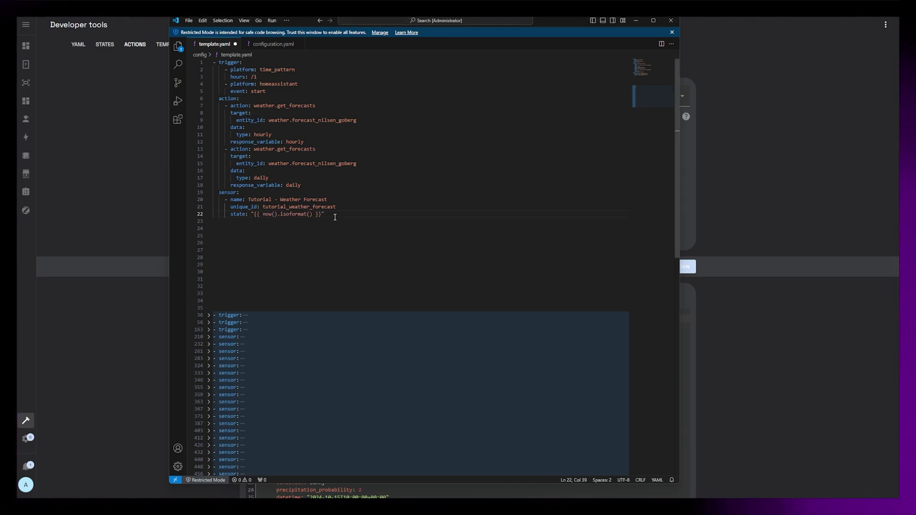
key("Return")
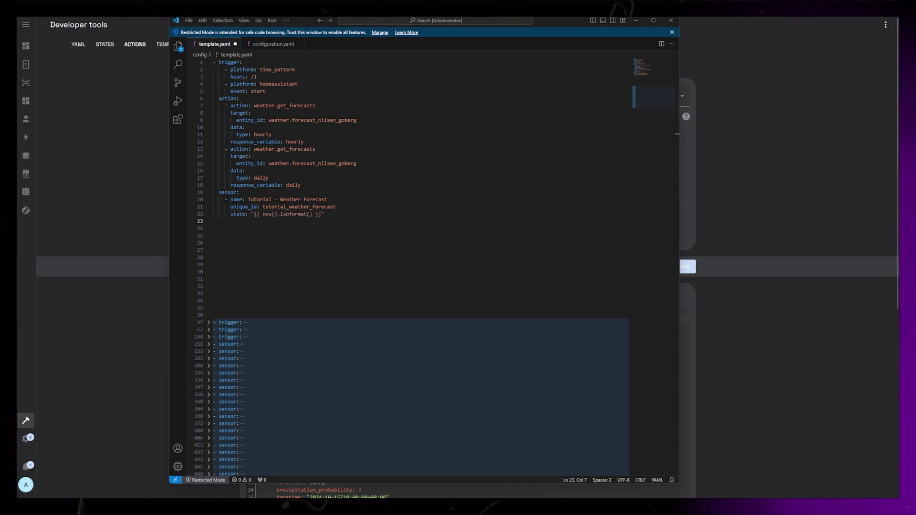
Step: Add sensor attributes prefixed now_ for condition, icon, temp, wind_speed, wind_bearing, precipitation, precipitation_probability, humidity, feels_like, wind_direction and wind_desc
type("attributes:")
key("Return")
type("now_condition: >")
key("Return")
type("now_icon: >")
left_click(257, 243)
type("now_temp: now_wind_speed: now_wind_bearing: now_precipitation: now_precipitation_probability:")
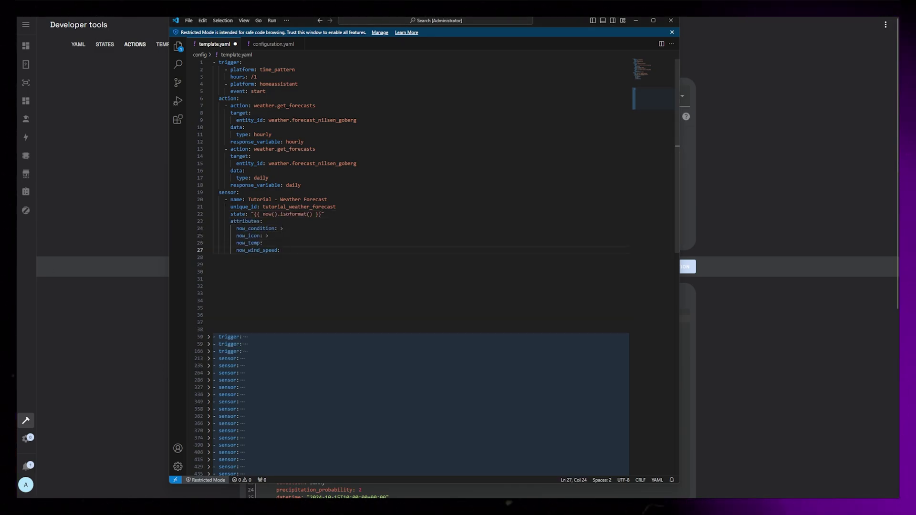
scroll(257, 243, "down", 1)
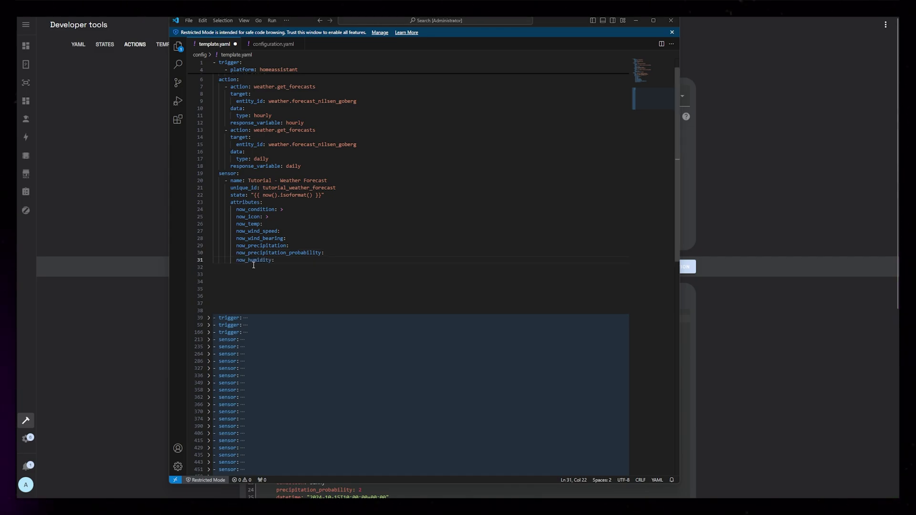
type("now_humidity: now_feels_like: now_wind_direction: now_wind_desc:")
scroll(320, 284, "down", 2)
type("today_condition: today_icon: today_temp: today_wind_speed:")
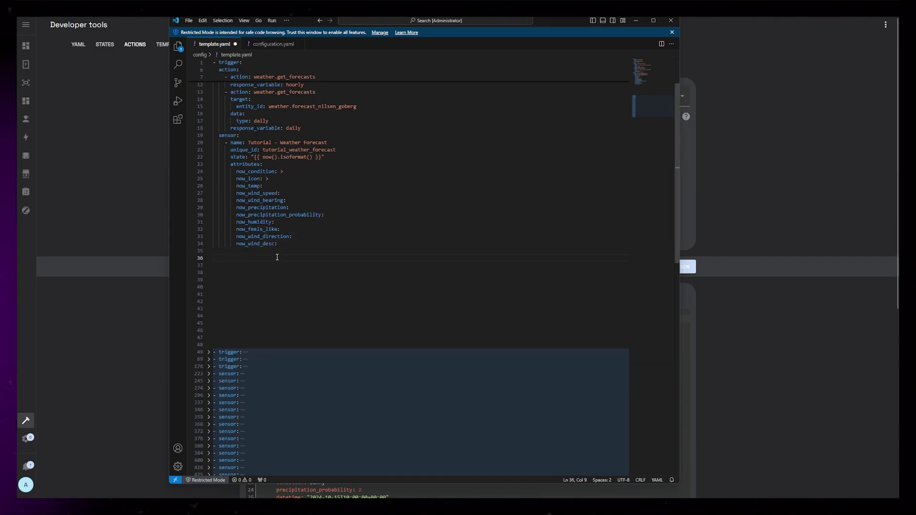
type(" today_wind_bearing: today_precipitation:")
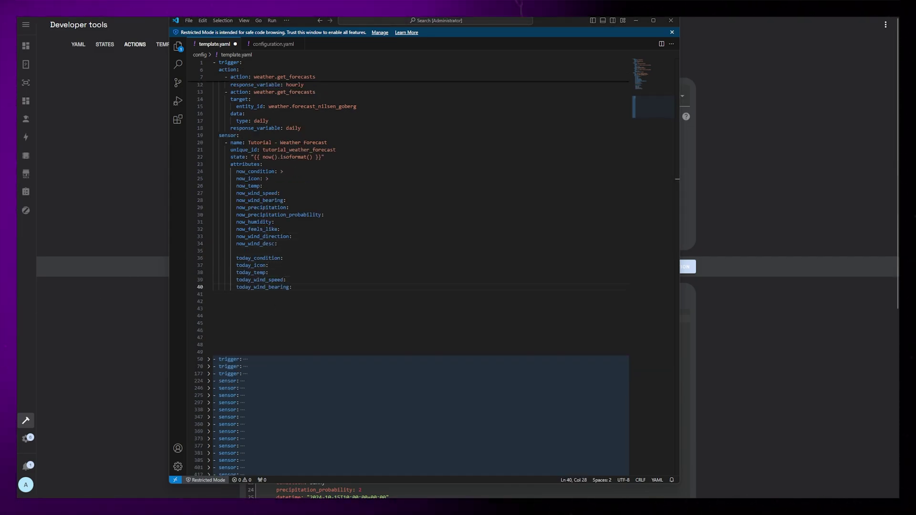
scroll(311, 274, "down", 1)
left_click_drag(296, 275, 277, 224)
key("BackSpace")
Step: Copy the whole now_ attribute block below the original and change the prefix of every copied key to today_
type("now_condition: >       now_icon: >       now_temp:       now_wind_speed:       now_wind_bearing:       now_precipitation:       now_precipitation_probability:       now_humidity:       now_feels_like:       now_wind_direction:       now_wind_desc:")
left_click_drag(245, 239, 236, 268)
type("todaytoday")
left_click_drag(245, 304, 237, 304)
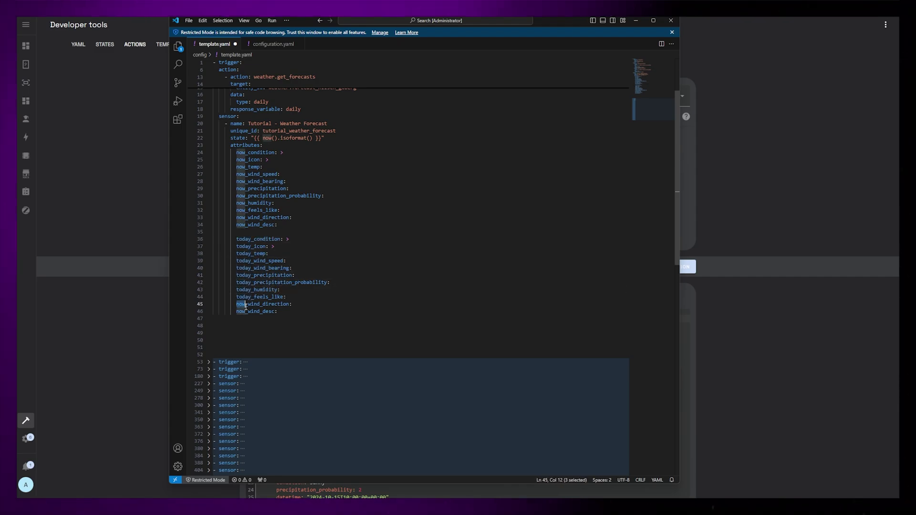
type("today")
Step: Below the today_ block, add the attributes forc1_datetime, forc1_condition, forc1_icon, forc1_temp and forc1_precipitation
scroll(245, 305, "down", 2)
left_click(246, 269)
type("forc1_datetime:")
key("Return")
type("forc1_condition:")
key("Return")
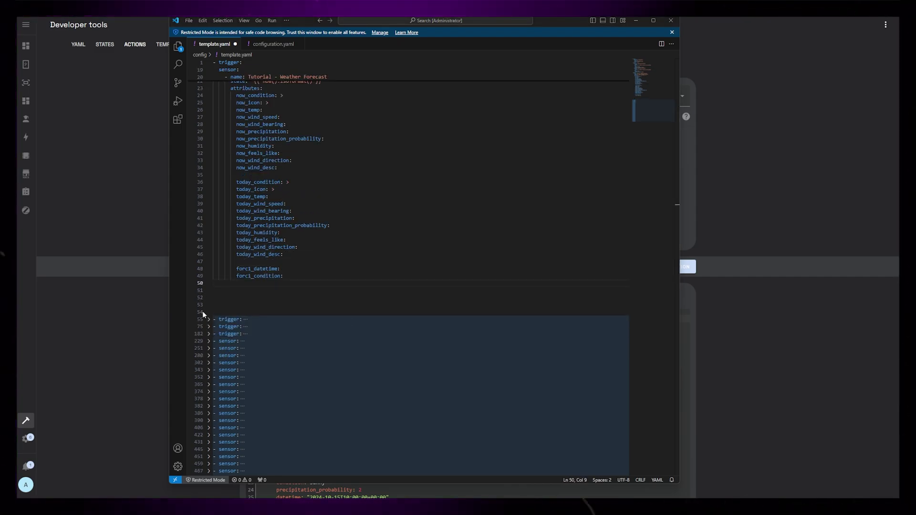
type("forc1_icon:")
key("Return")
type("forc1_temp: forc1_precipitation:")
Step: Fill now_condition with a template importing translate_condition from 'weather_translate.jinja' and applying it to the condition of the hourly forecast[0]
scroll(302, 302, "up", 4)
left_click(302, 212)
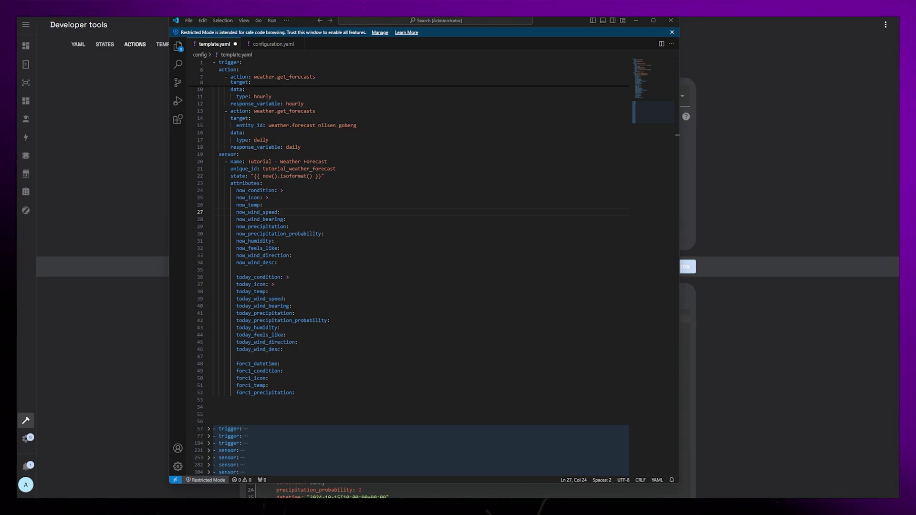
double_click(282, 190)
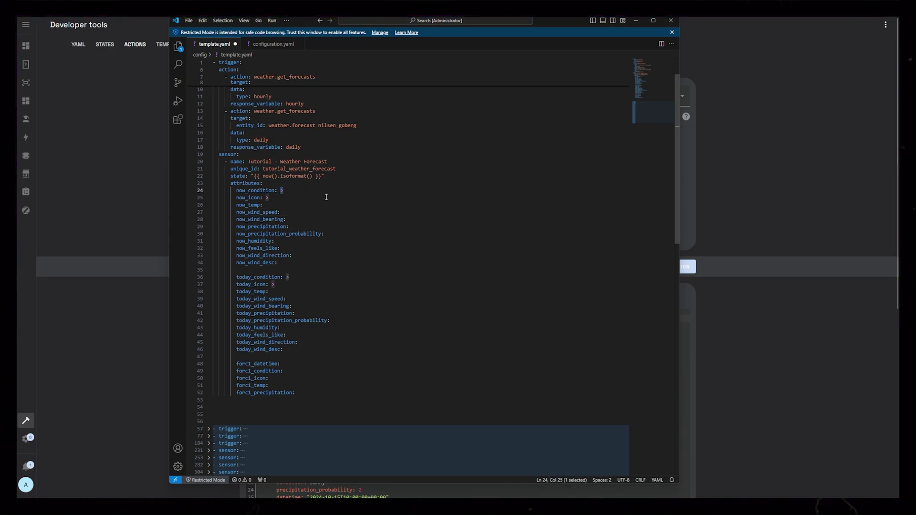
type("> {% from 'weather_translate.jinja' import translate_condition %} {{ translate_condition(hourly['weather.forecast_nilsen_goberg'].forecast[0].condition) }}")
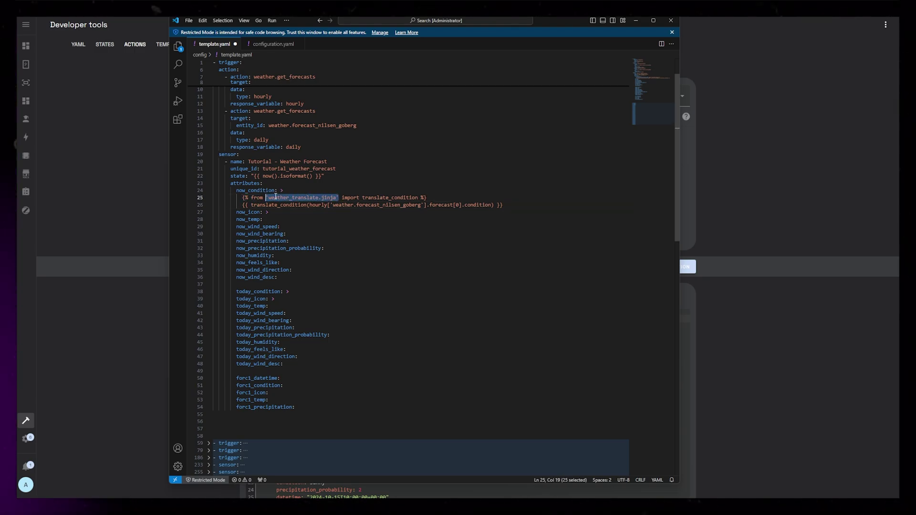
Step: Examine the translate_condition macro in weather_translate.jinja, including its state parameter, condition translations and fallback expression
double_click(364, 198)
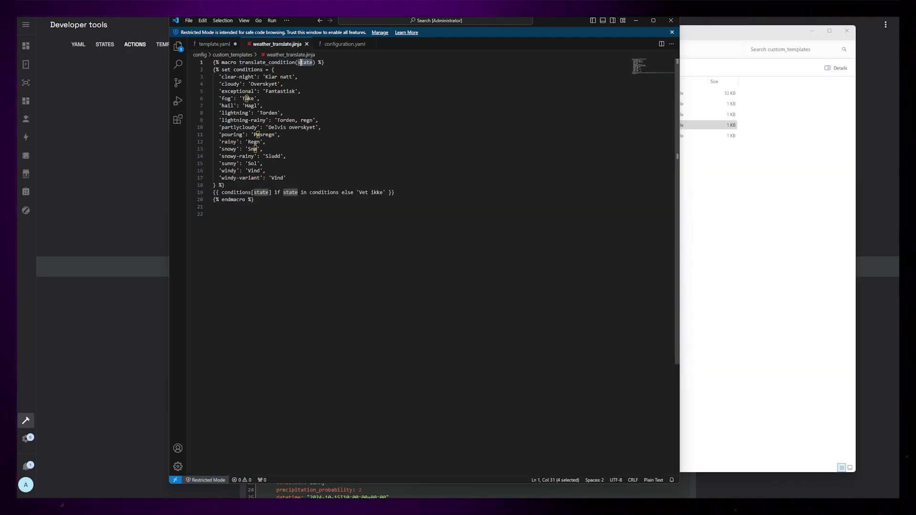
left_click_drag(301, 63, 298, 63)
left_click_drag(221, 77, 250, 105)
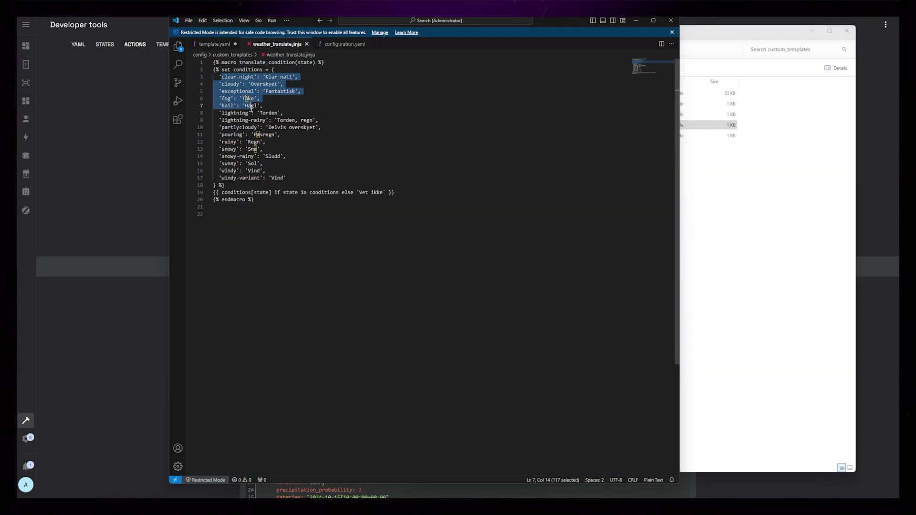
left_click(254, 135)
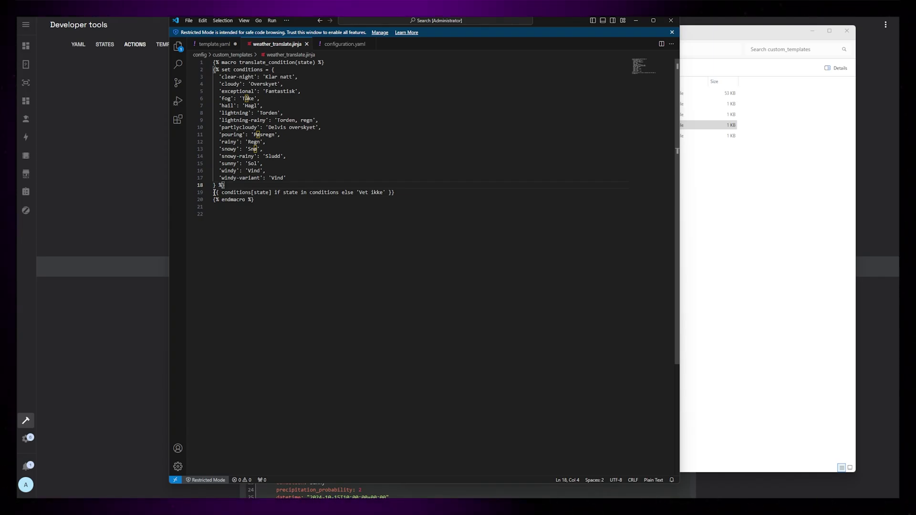
left_click(261, 193)
key("Down")
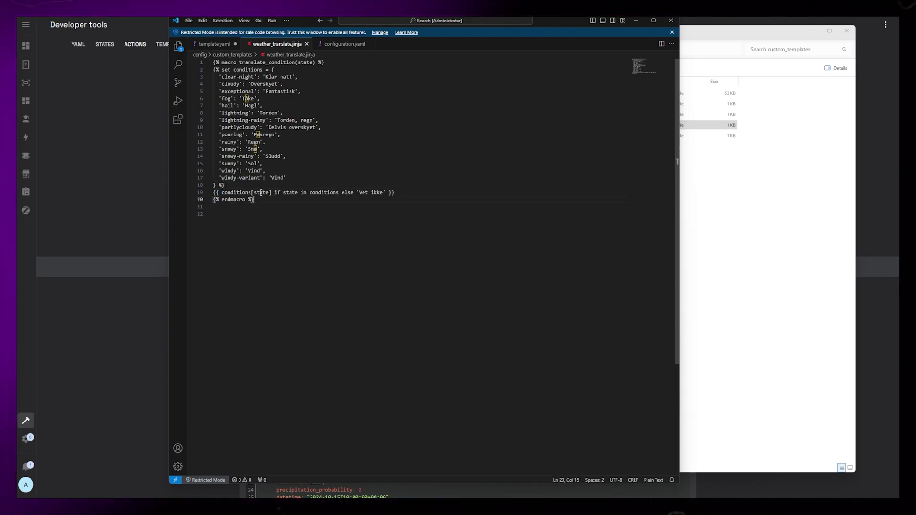
Step: Return to template.yaml to review the now_condition expression, and open the custom_templates folder inside config in the file explorer
key("ctrl+Tab")
double_click(316, 204)
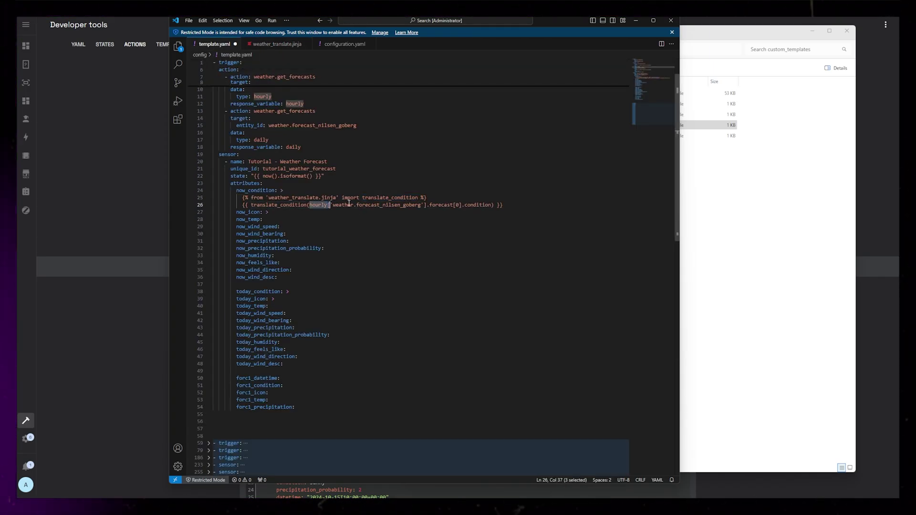
left_click(496, 205)
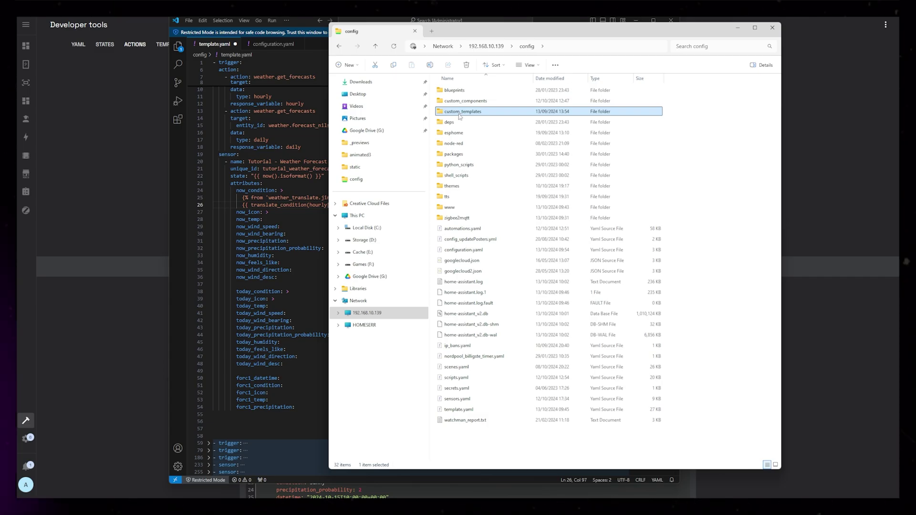
double_click(460, 113)
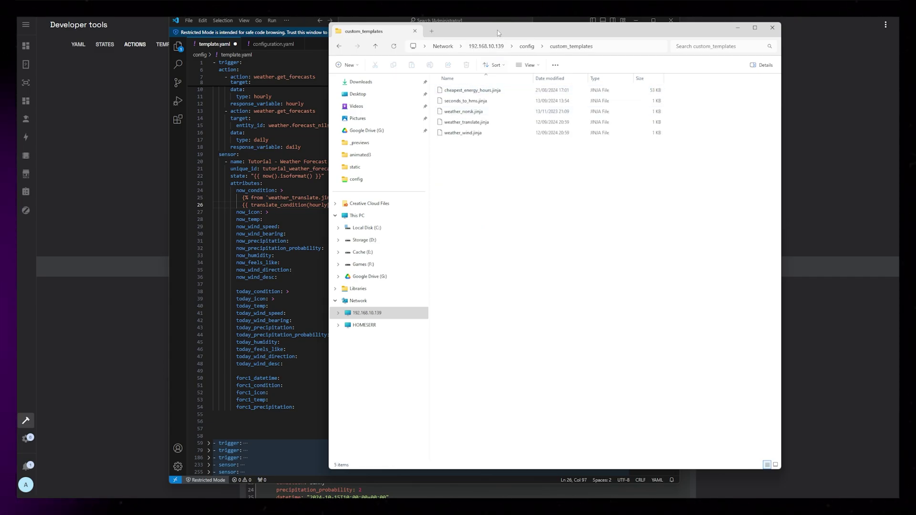
Step: Fill now_icon with a template returning '/local/weather/' plus the hourly forecast[0].condition, ending in '.svg' when sun.sun is above_horizon, otherwise '_night.svg'
left_click_drag(498, 32, 572, 36)
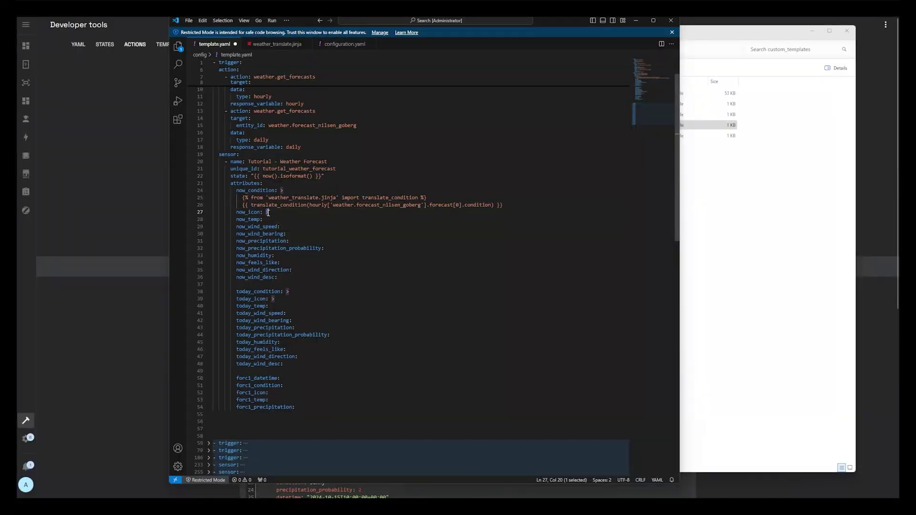
type("{% set weather = hourly['weather.forecast_nilsen_goberg'].forecast[0].condition %} {% if is_state('sun.sun', 'above_horizon') %} {{ '/local/weather/' + weather + '.svg' }} {% else %} {{ '/local/weather/' + weather + '_night.svg' }} {% endif %}")
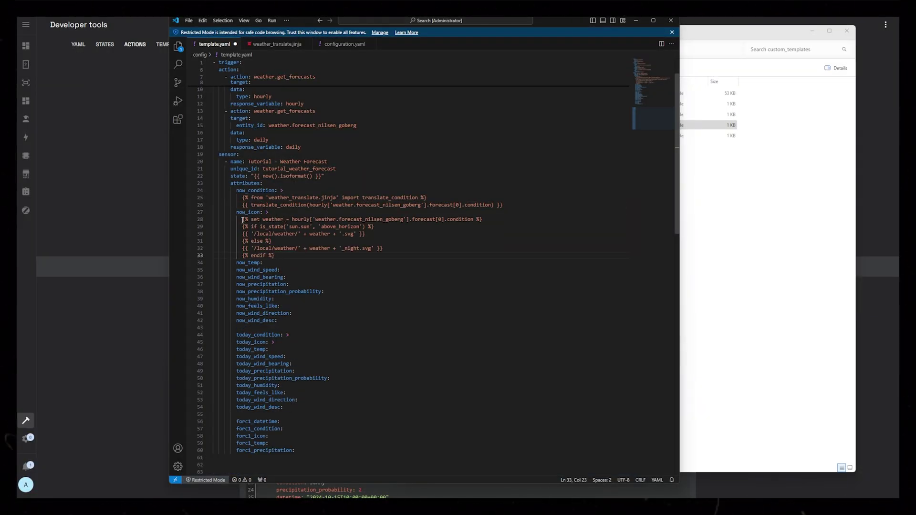
left_click(278, 220)
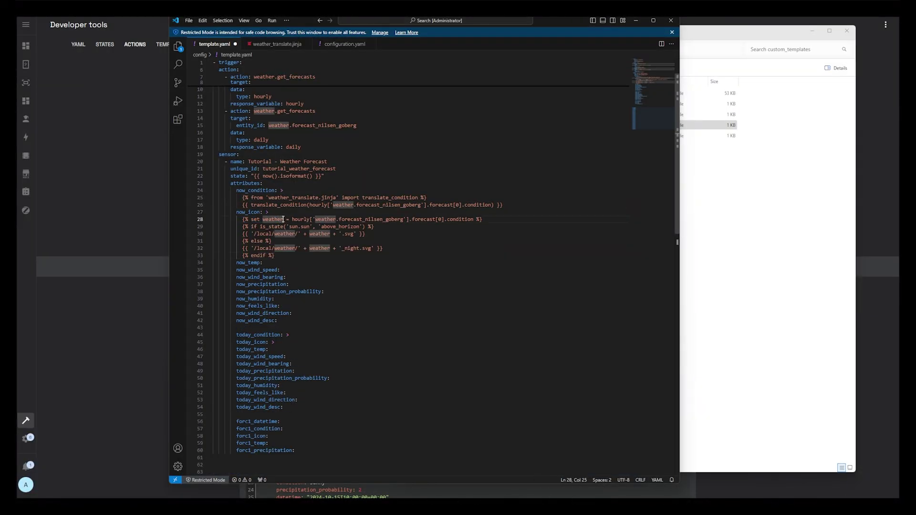
left_click_drag(292, 220, 366, 214)
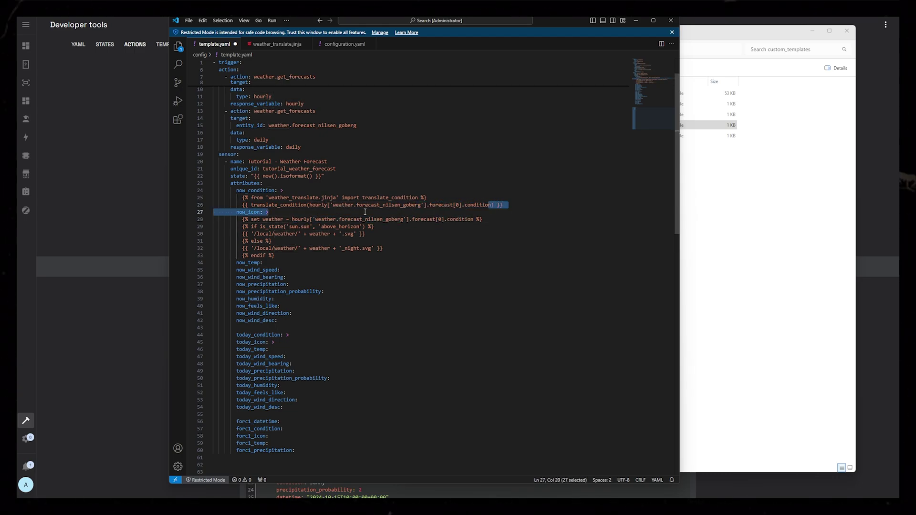
left_click(366, 219)
left_click(275, 226)
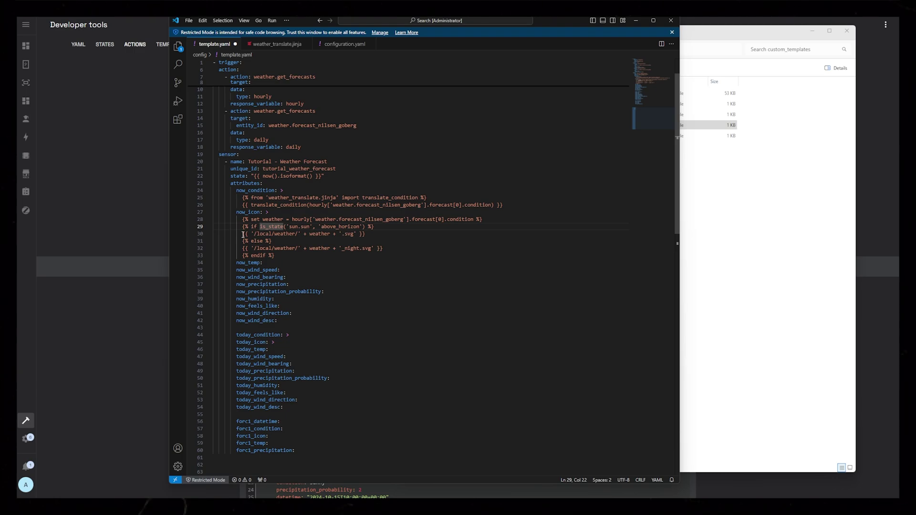
left_click_drag(360, 228, 366, 233)
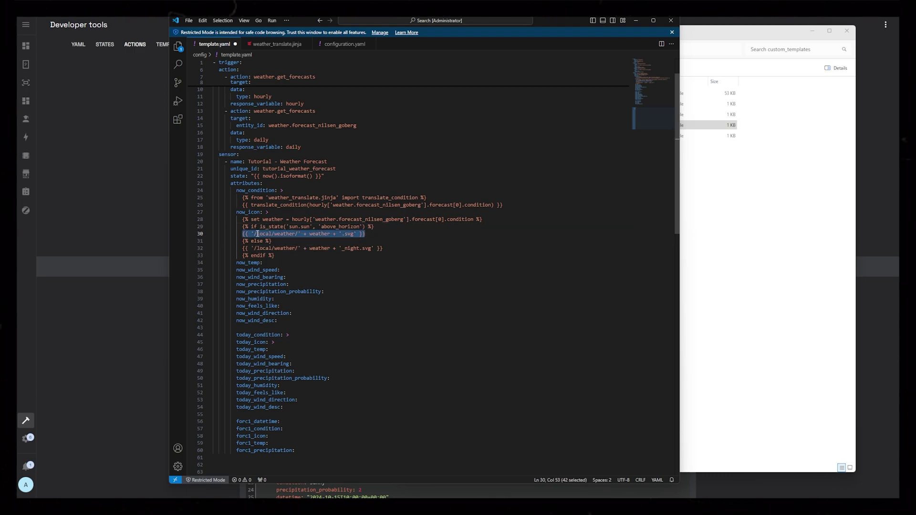
left_click(313, 233)
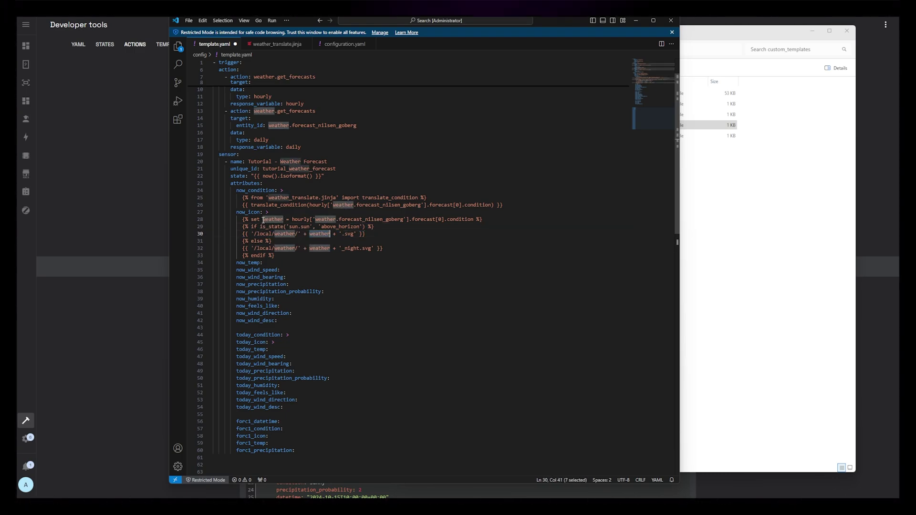
left_click_drag(333, 219, 445, 219)
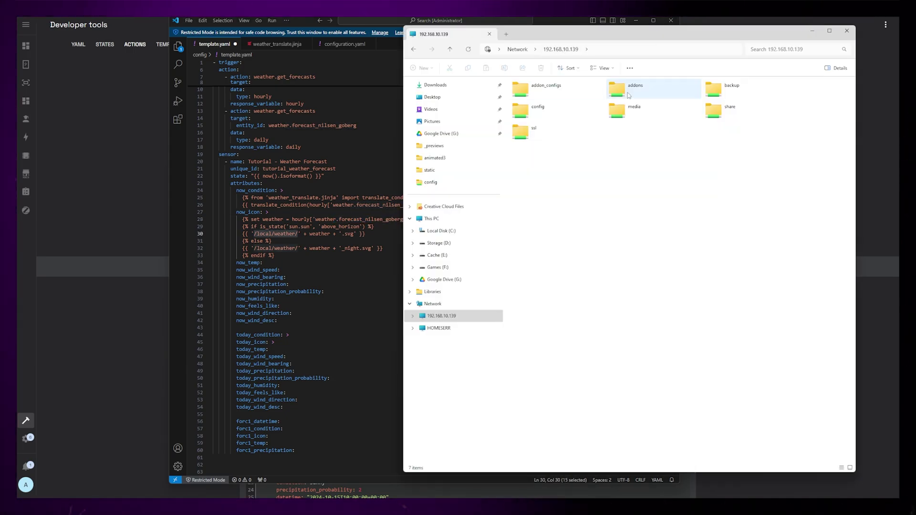
Step: Open the weather folder inside config/www in the file explorer and examine its day and night SVG icon files
double_click(529, 114)
left_click(525, 210)
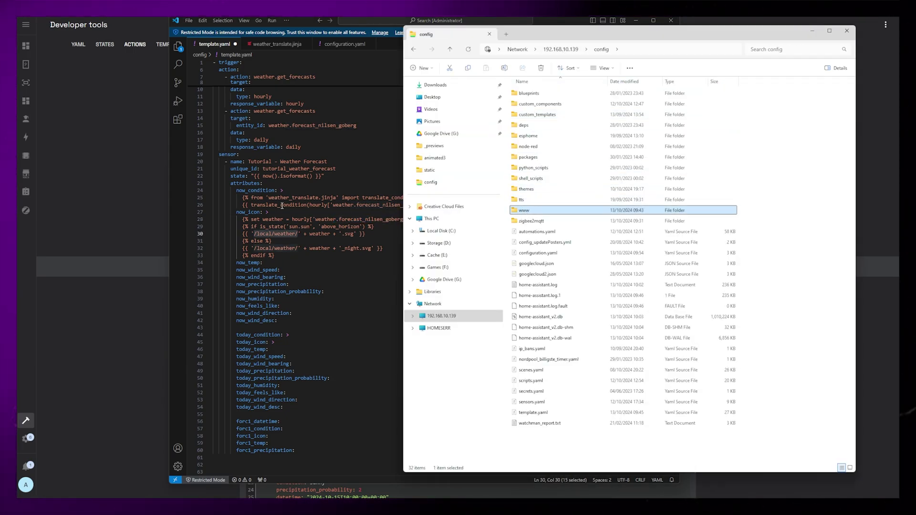
double_click(524, 210)
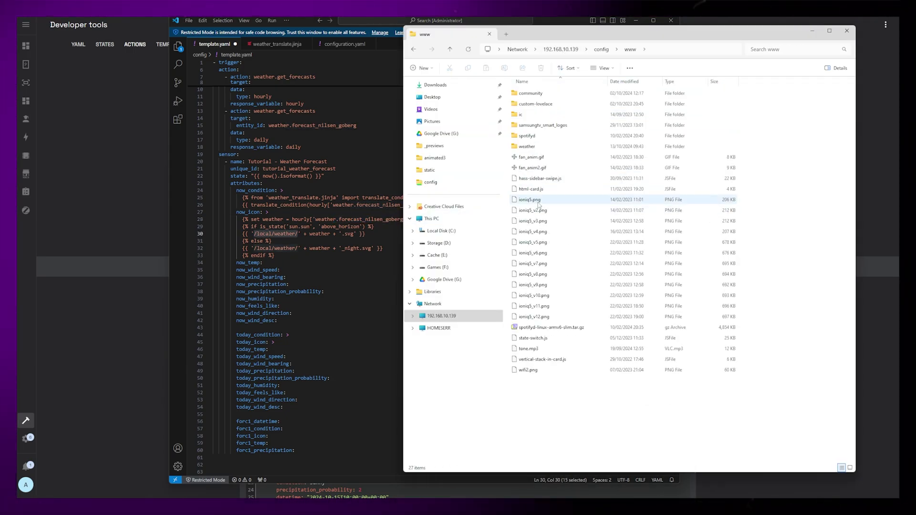
double_click(525, 147)
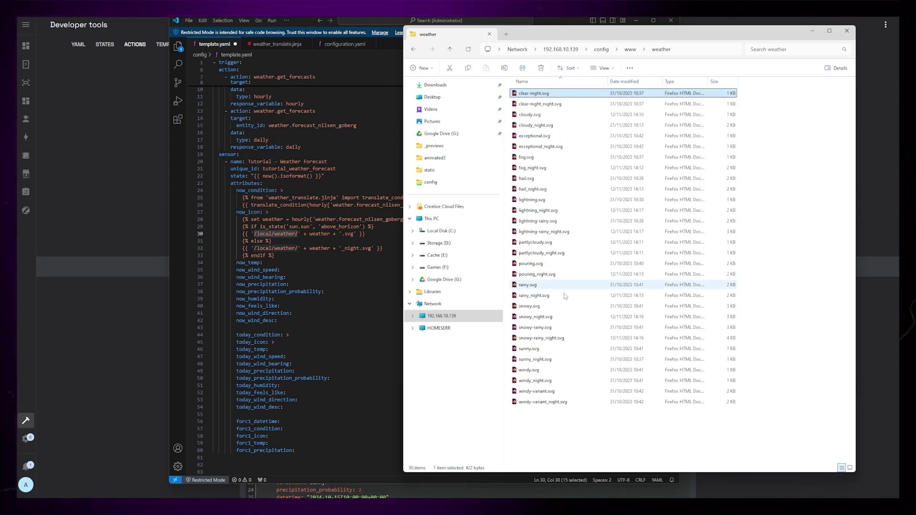
key("ctrl+a")
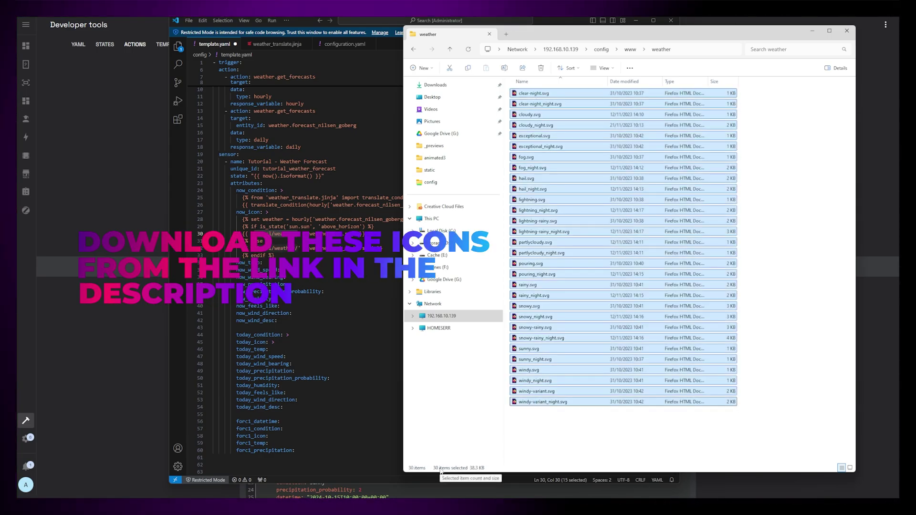
left_click(548, 432)
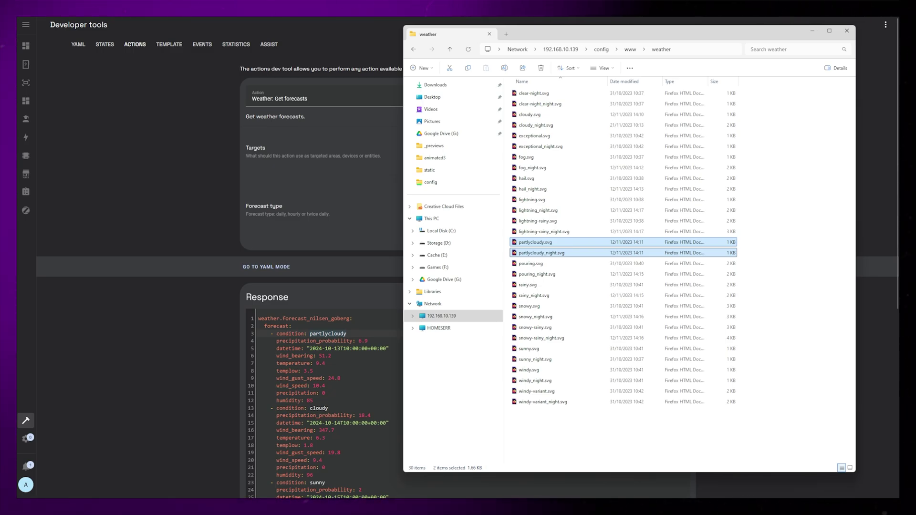
Step: Return to template.yaml and review the day and night icon path expressions of now_icon
key("alt+Tab")
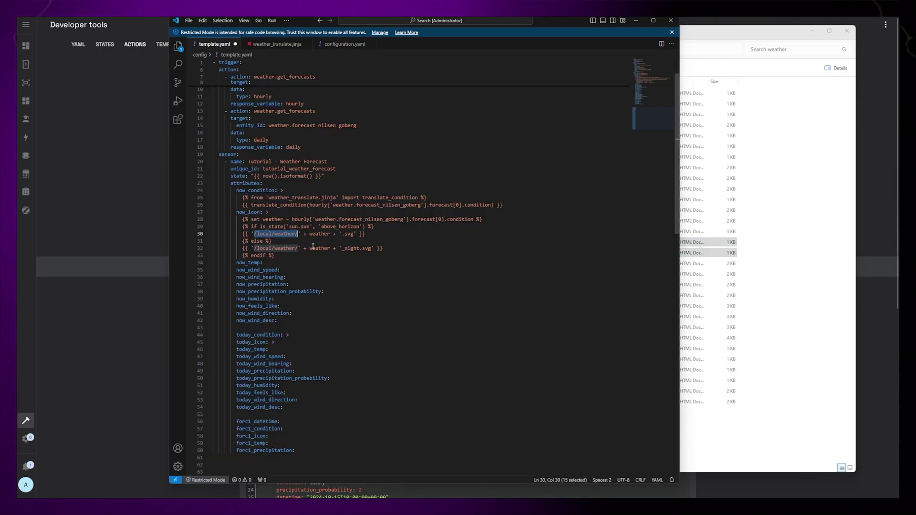
left_click(365, 233)
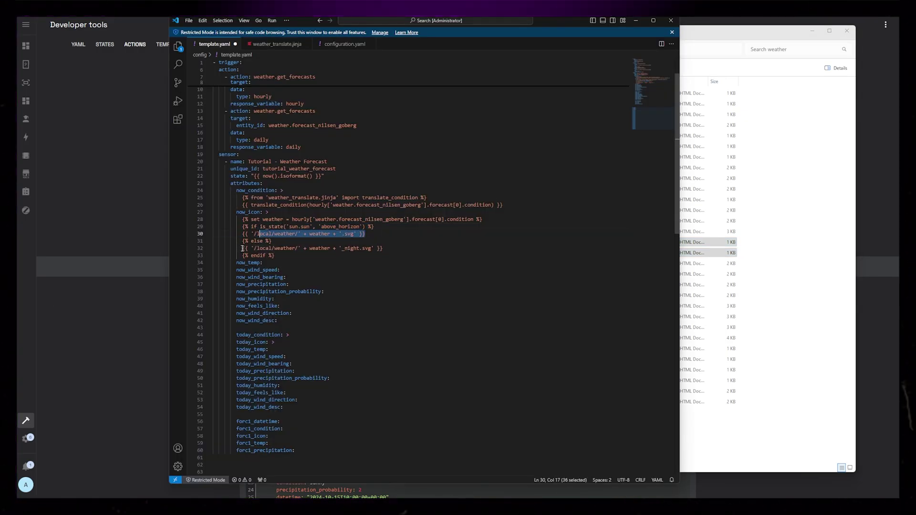
left_click_drag(242, 248, 388, 248)
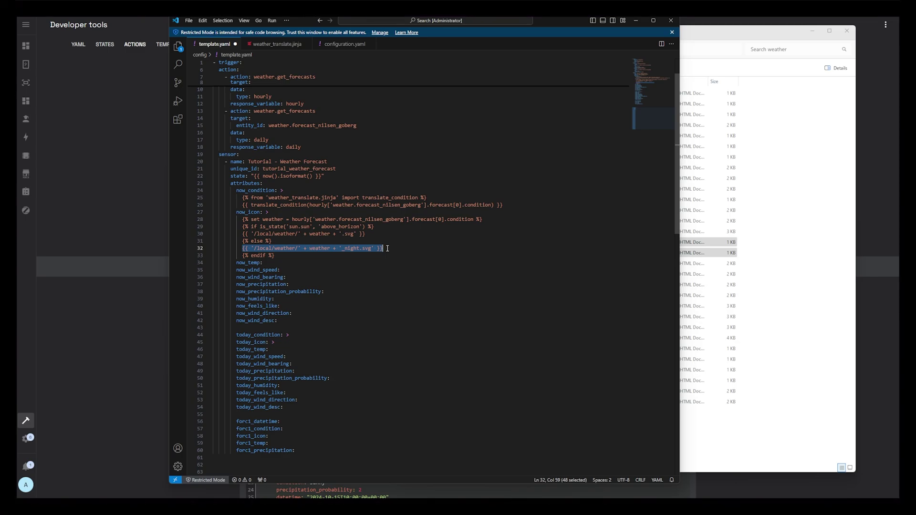
Step: Fill now_temp with the quoted template {{ hourly['weather.forecast_nilsen_goberg'].forecast[0].temperature }}, checking the forecast structure against the hourly action response
left_click(346, 261)
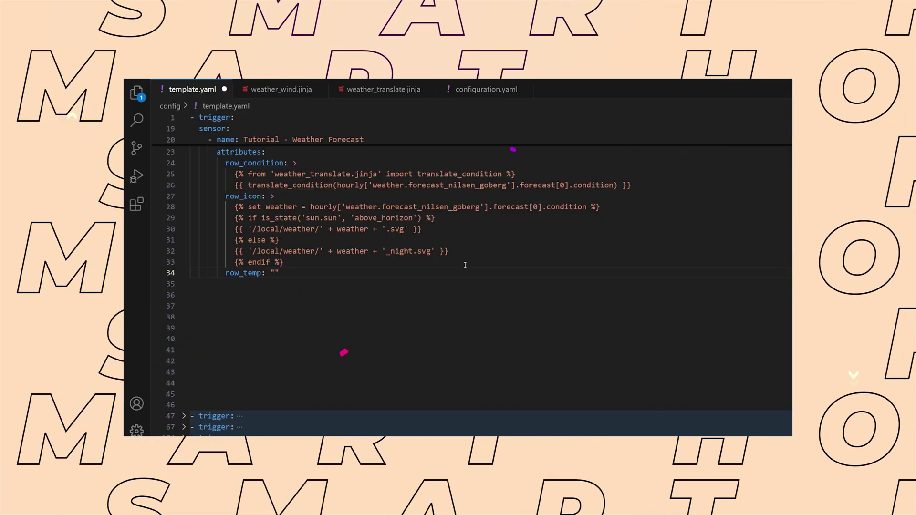
type("{{")
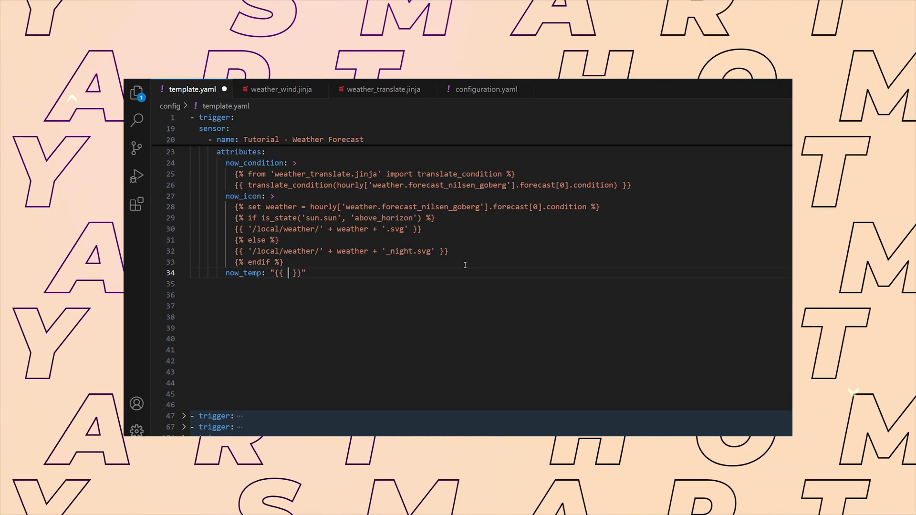
scroll(465, 264, "up", 6)
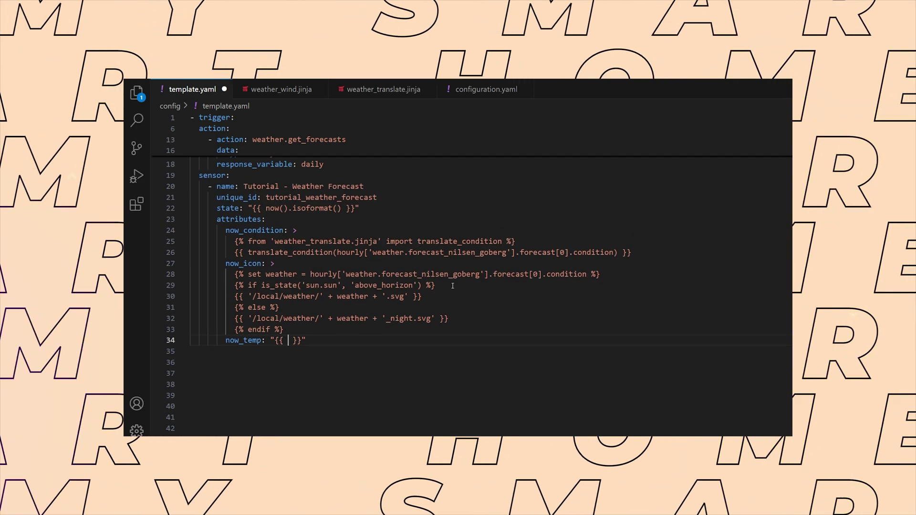
double_click(253, 187)
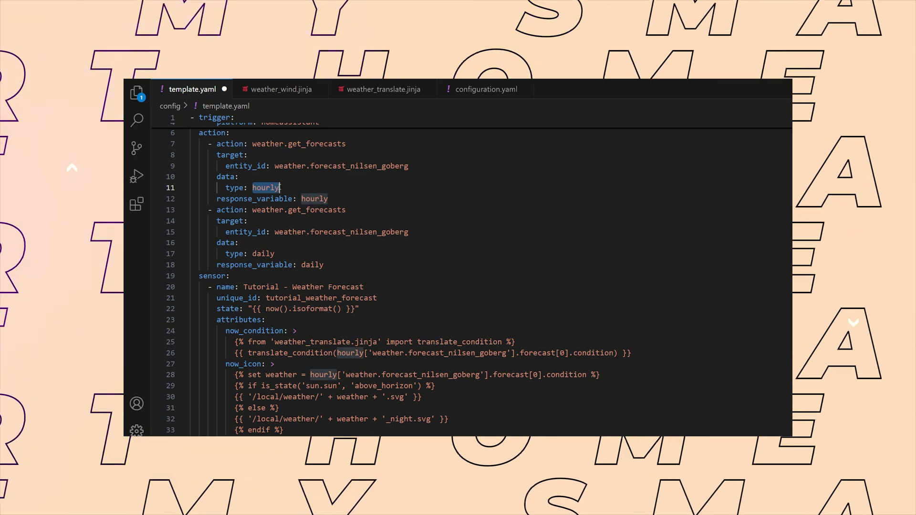
scroll(320, 255, "down", 2)
left_click(287, 374)
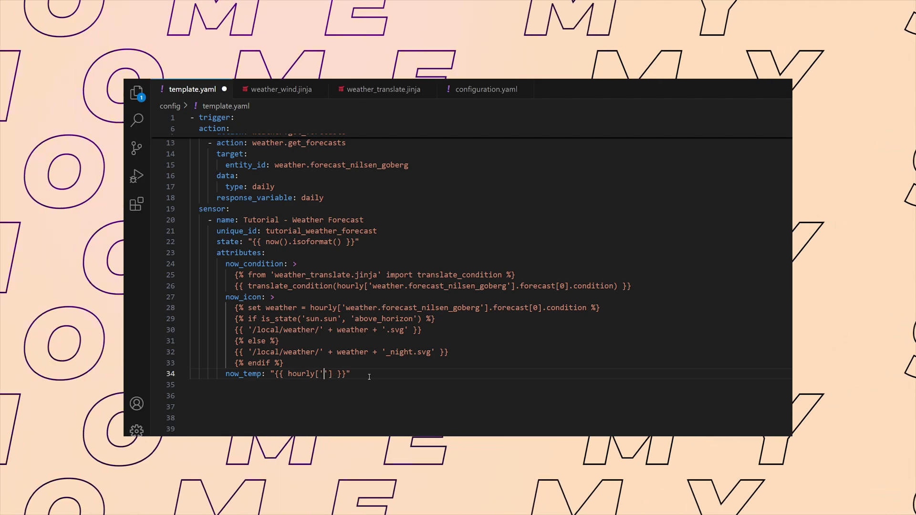
type("hourly['")
type("weather.forecast_nilsen_goberg")
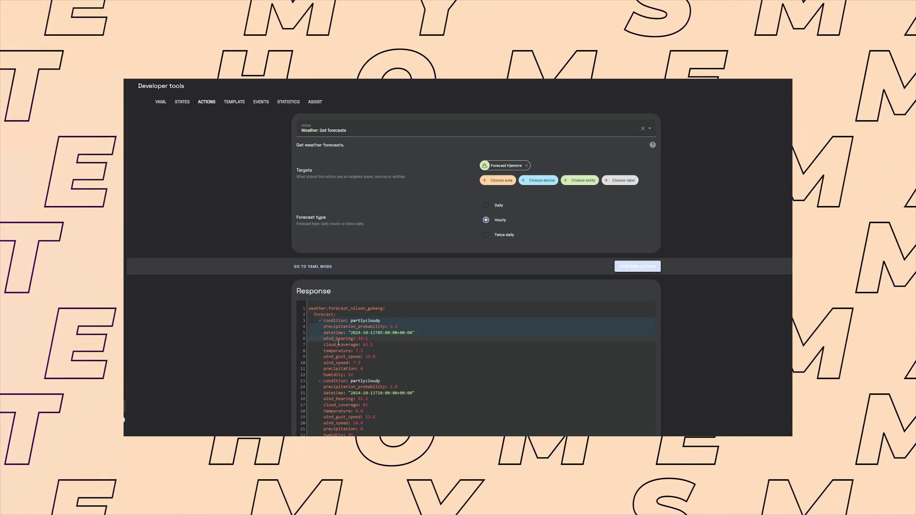
left_click_drag(338, 343, 355, 376)
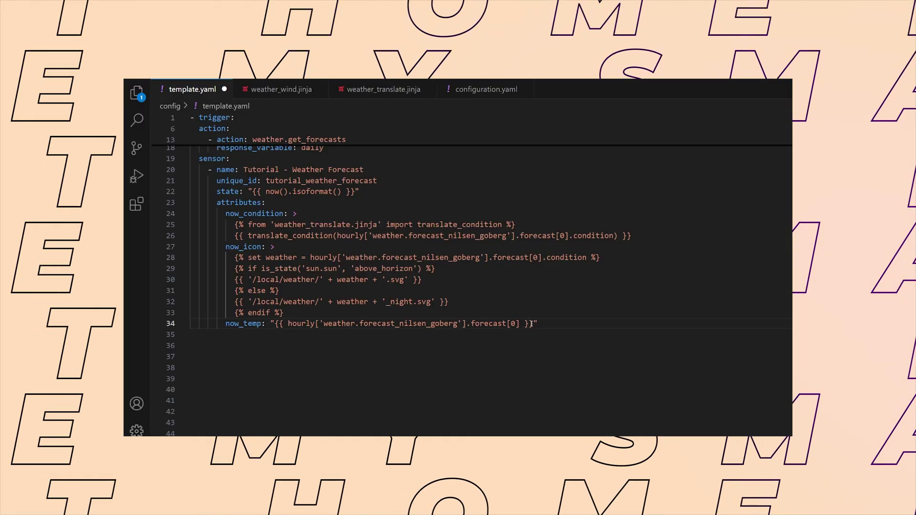
type(".temperature")
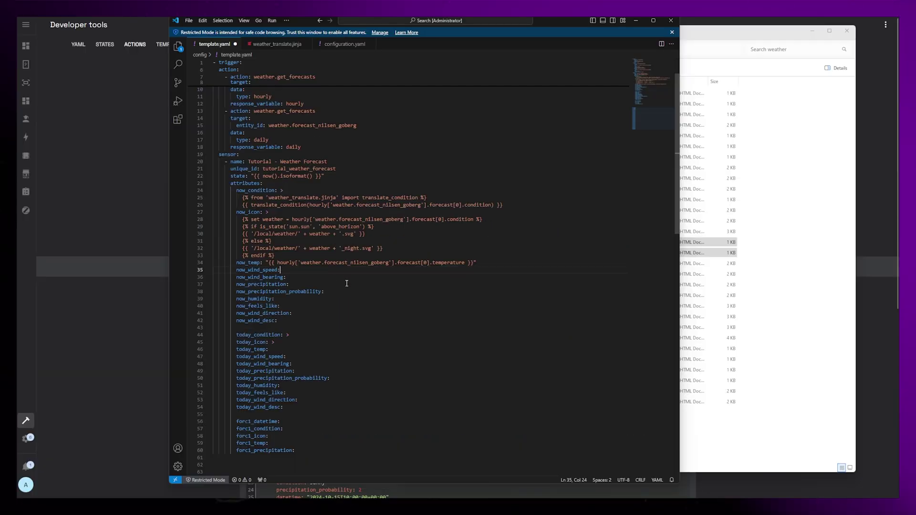
Step: Fill now_wind_speed with hourly forecast[0].wind_speed as float divided by 3.6 and rounded to 1, and now_wind_bearing with forecast[0].wind_bearing
type("\"{{ ((hourly['weather.forecast_nilsen_goberg'].forecast[0].wind_speed | float) / 3.6) | round(1) }}\"")
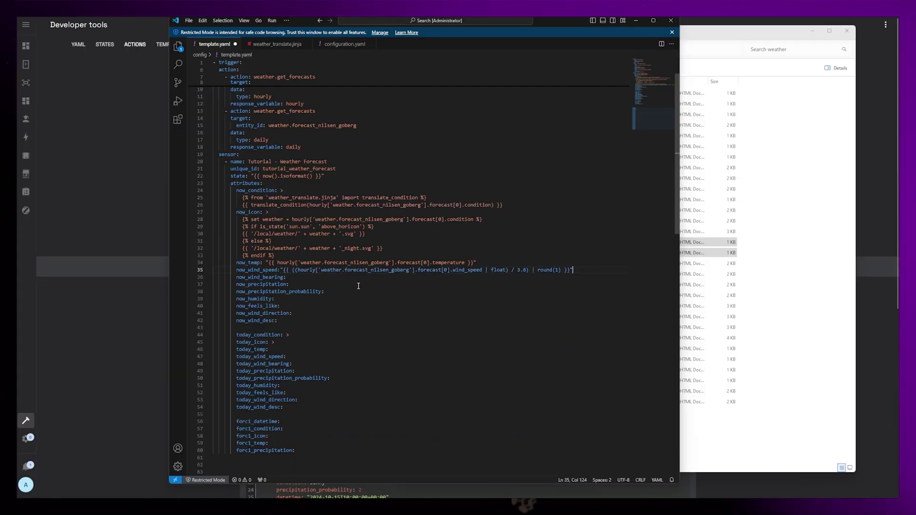
left_click(280, 270)
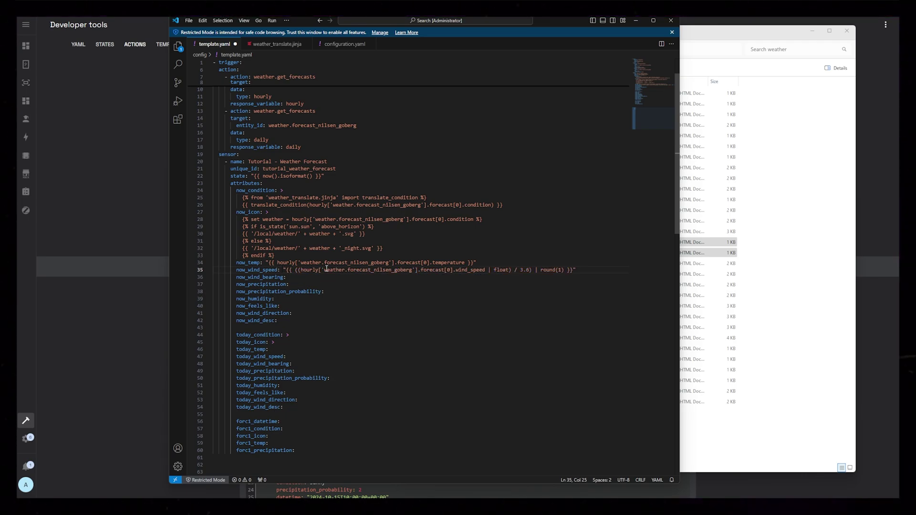
left_click(302, 277)
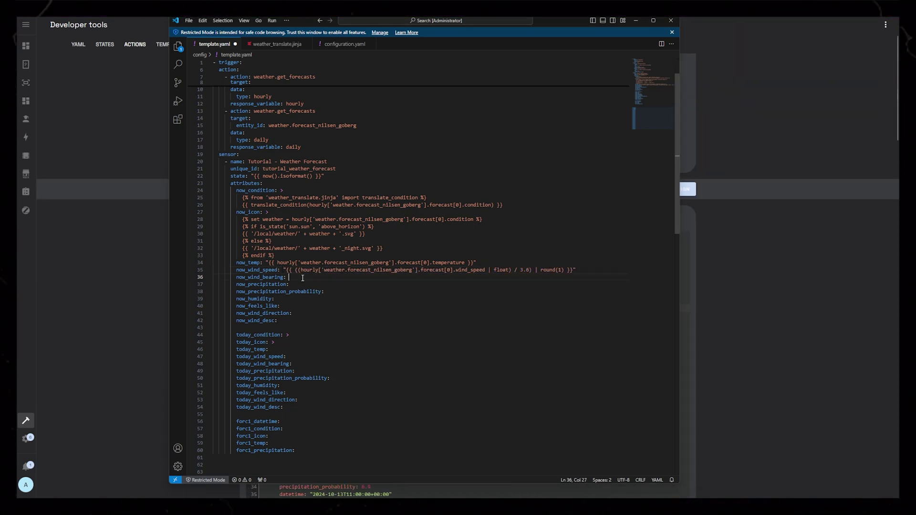
type("\"{{ hourly['weather.forecast_nilsen_goberg'].forecast[0].wind_bearing }}\"")
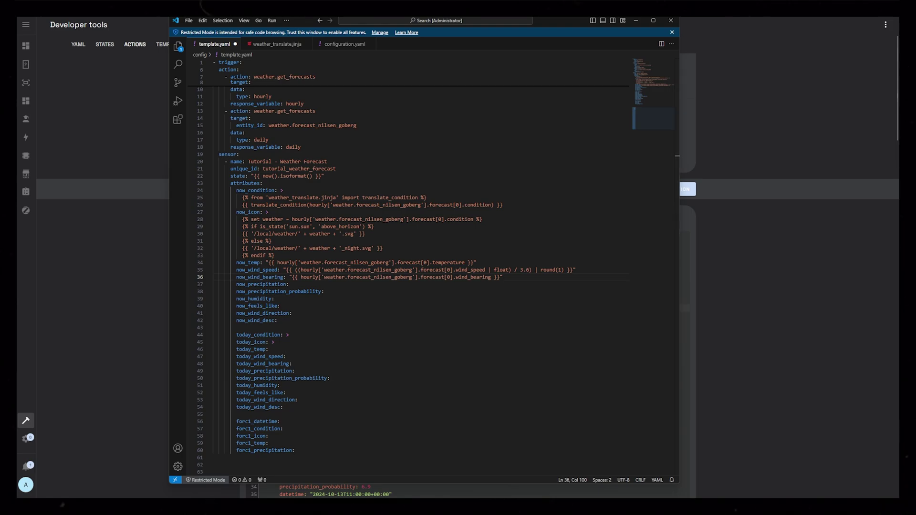
Step: Fill now_precipitation, now_precipitation_probability and now_humidity with quoted templates reading the matching values of hourly['weather.forecast_nilsen_goberg'].forecast[0]
left_click(305, 284)
type("\"{{ hourly['weather.forecast_nilsen_goberg'].forecast[0].precipitation }}\"")
left_click(327, 291)
type("\"{{ hourly['weather.forecast_nilsen_goberg'].forecast[0].precipitation_probability }}\"")
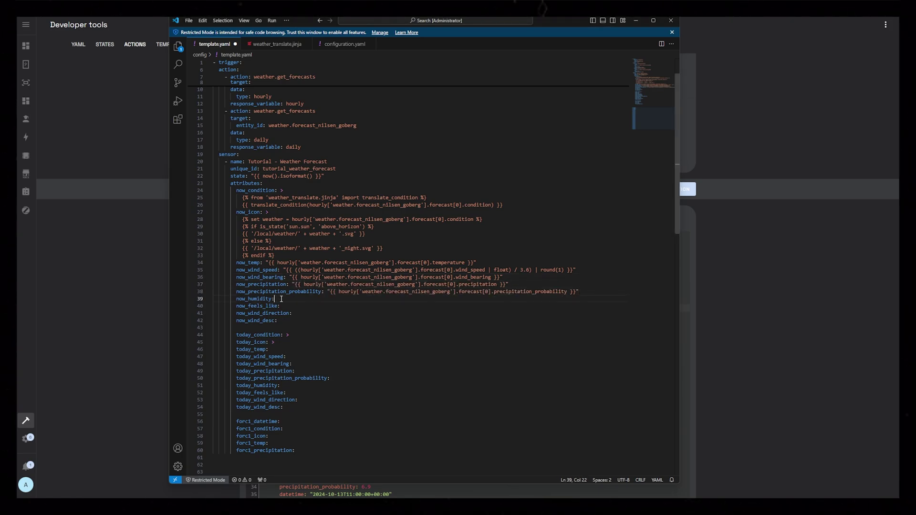
left_click(329, 297)
type("\"{{ hourly['weather.forecast_nilsen_goberg'].forecast[0].humidity }}\"")
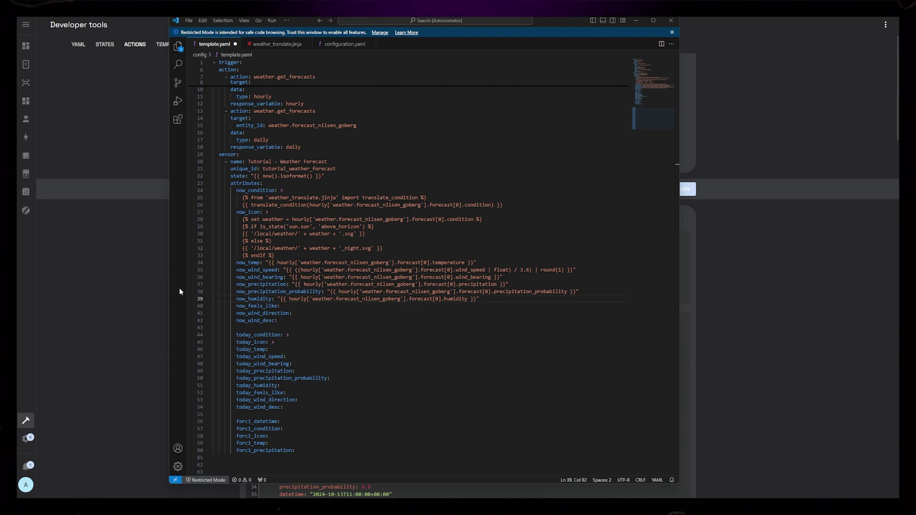
Step: Fill now_feels_like using T=temperature, K=wind_speed/3.6, V=K/1000*60*60 and A = 13.12 + 0.6215*T - 11.37*(V**0.16) + 0.3965*T*(V**0.16), rounded to 1
left_click(314, 305)
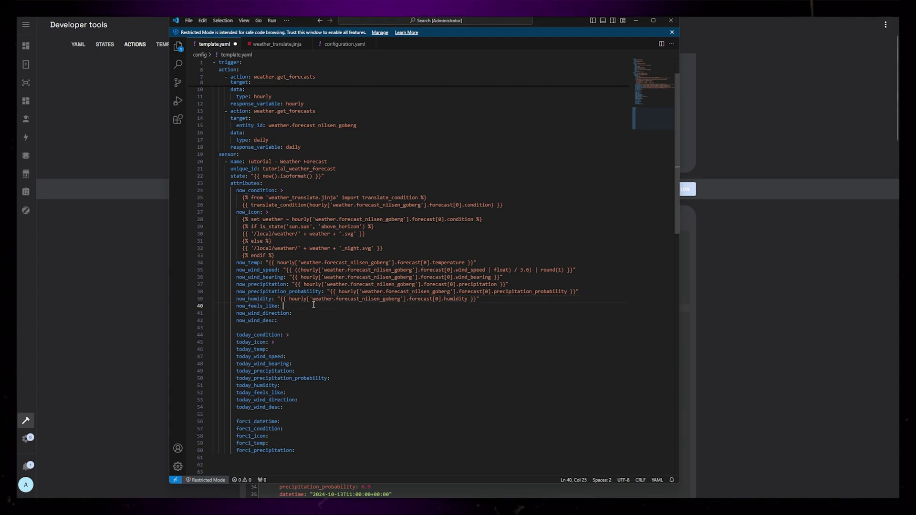
type("> {% set T = (hourly['weather.forecast_nilsen_goberg'].forecast[0].temperature | float) %} {% set K = (hourly['weather.forecast_nilsen_goberg'].forecast[0].wind_speed | float)/3.6 %} {% set V = (K/1000*60*60) %} {% set A = 13.12 + 0.6215*T - 11.37*(V**0.16) + 0.3965*T*(V**0.16) %} {{ (A) | round(1) }}")
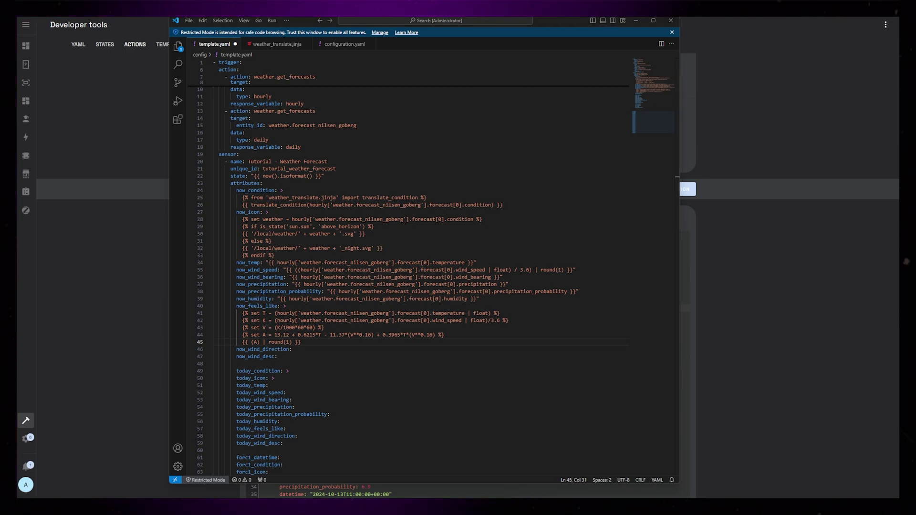
Step: Fill now_wind_direction with a direction list from 'N','NNØ','NØ' through 'NNV','N', indexed by [((degree+11.25)/22.5)|int] using the hourly forecast[0].wind_bearing as degree
left_click(307, 352)
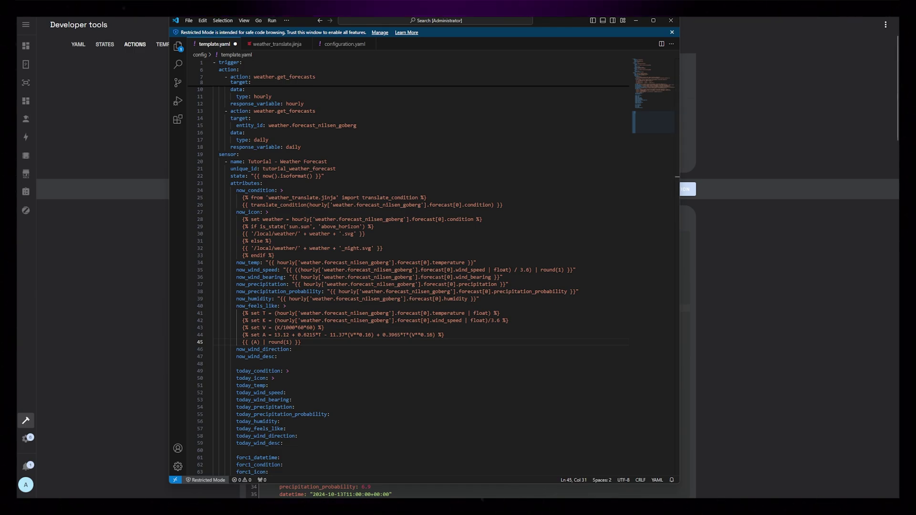
left_click(305, 350)
type(">")
key("Return")
type("{% set direction = ['N','NNØ','NØ','ØNØ','Ø','ØSØ','SØ','SSØ','S','SSV','SV','VSV','V','VNV','NV','NNV','N'] %}           {% set degree = (hourly['weather.forecast_nilsen_goberg'].forecast[0].wind_bearing | float) %}           {{ direction[((degree+11.25)/22.5)|int] }}")
scroll(356, 353, "down", 3)
left_click(307, 299)
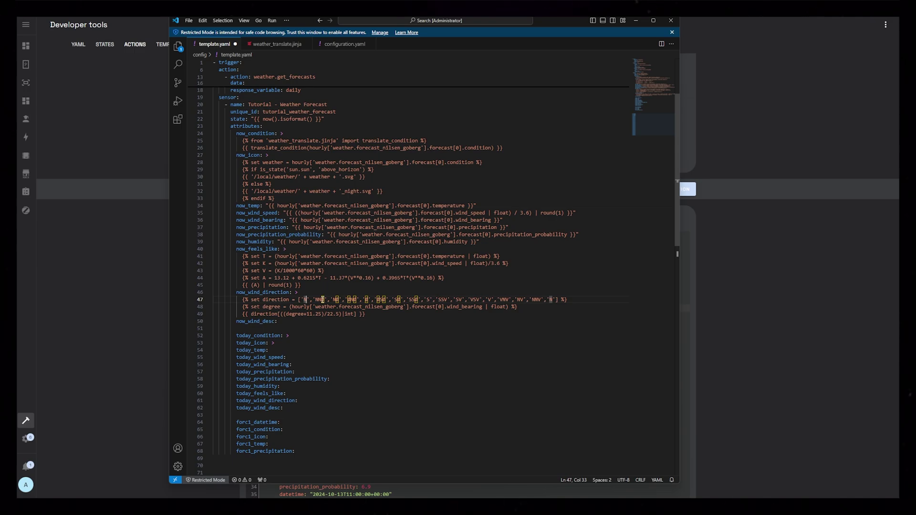
left_click_drag(320, 299, 323, 300)
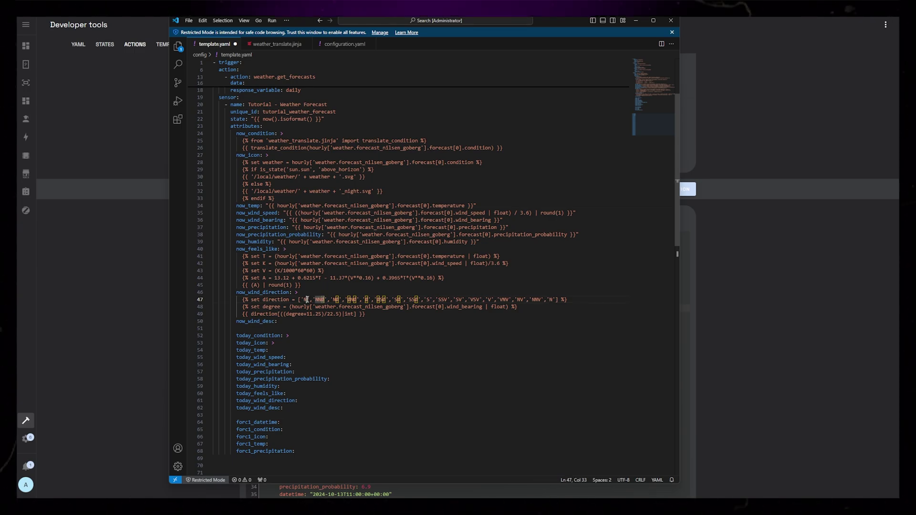
left_click_drag(254, 314, 357, 315)
left_click_drag(447, 306, 482, 307)
left_click_drag(251, 315, 347, 313)
left_click(346, 313)
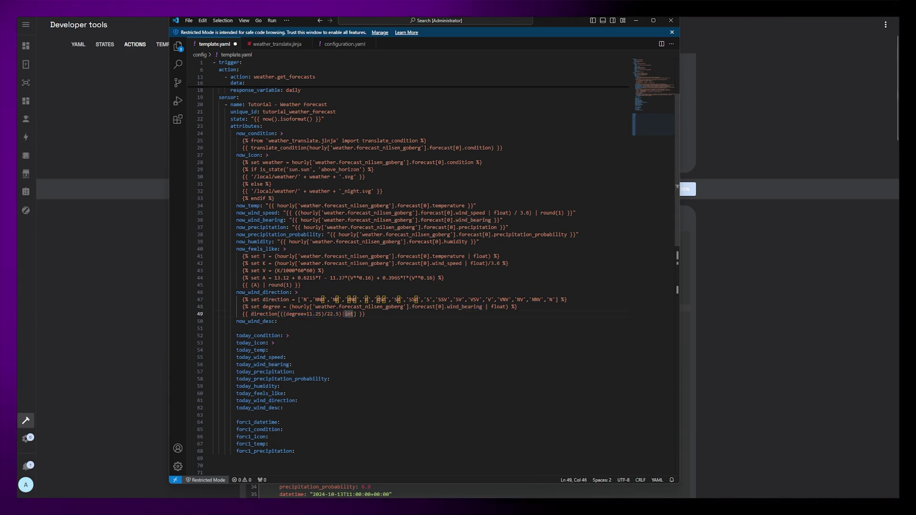
Step: Fill now_wind_desc with get_wind_description imported from weather_wind.jinja, applied to hourly forecast[0].wind_speed as float, and open weather_wind.jinja from the custom_templates folder
left_click(337, 321)
key("ctrl+v")
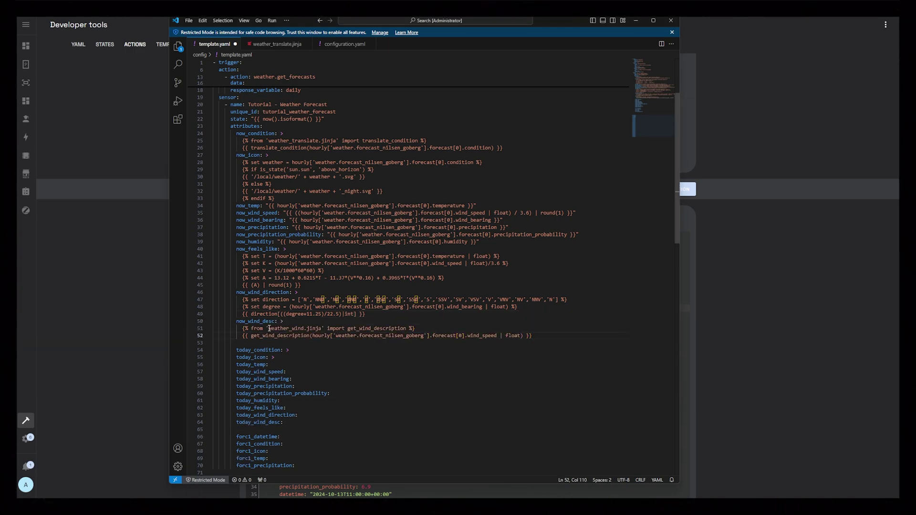
double_click(285, 328)
key("alt+Tab")
left_click(603, 50)
double_click(540, 114)
double_click(537, 136)
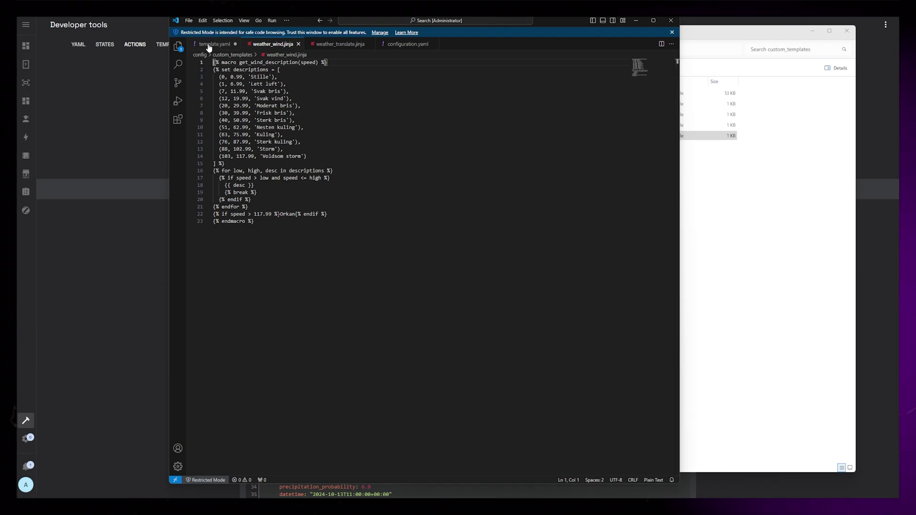
Step: In template.yaml, fill today_condition with translate_condition of daily forecast[0].condition, and today_icon with '/local/weather/' + weather + '.svg'
left_click(210, 44)
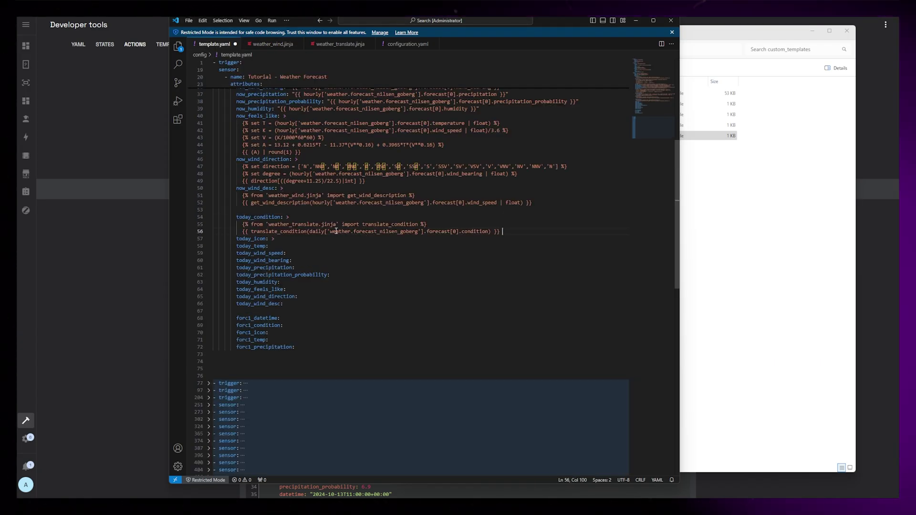
double_click(317, 231)
scroll(377, 183, "up", 6)
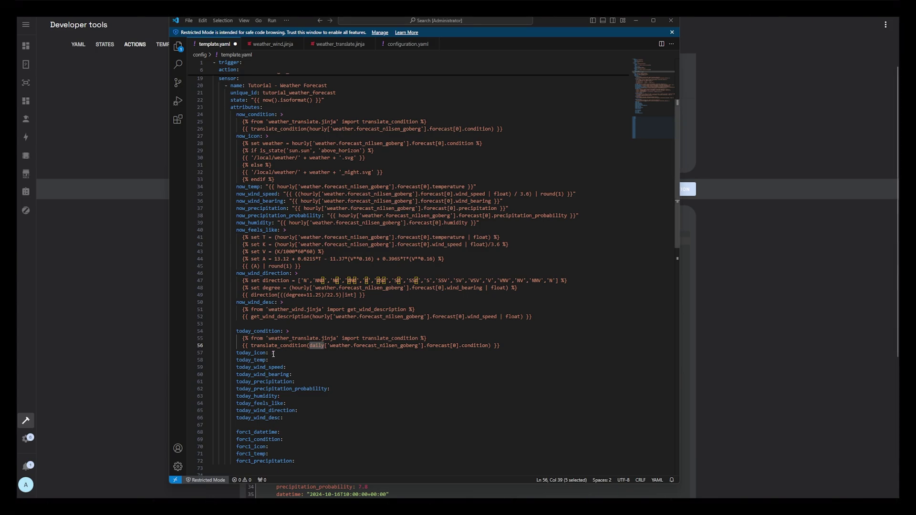
key("BackSpace")
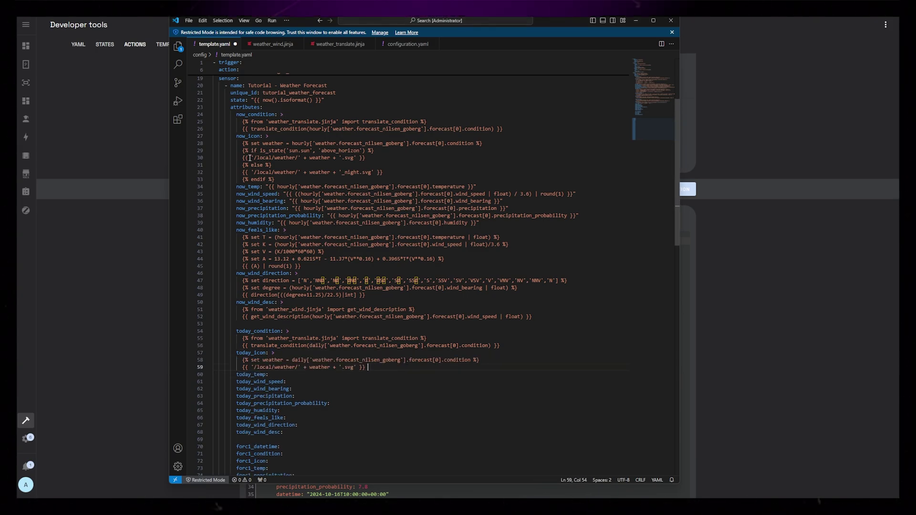
Step: Fill today's temp, wind speed (divided by 3.6, rounded to 1), wind bearing, precipitation, precipitation probability and humidity with quoted templates reading daily forecast[0]
left_click_drag(364, 369, 242, 368)
scroll(401, 339, "down", 7)
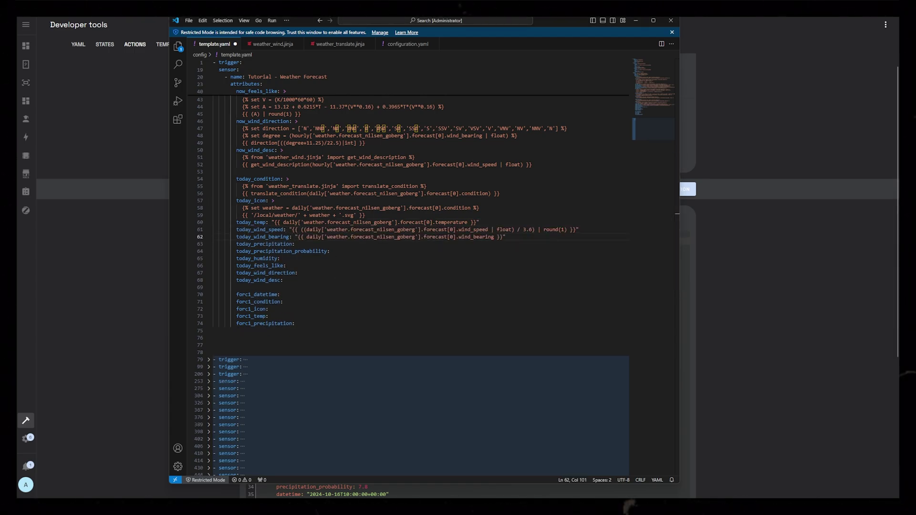
key("Down")
key("End")
type("\"{{ daily['weather.forecast_nilsen_goberg'].forecast[0].precipitation }}\"")
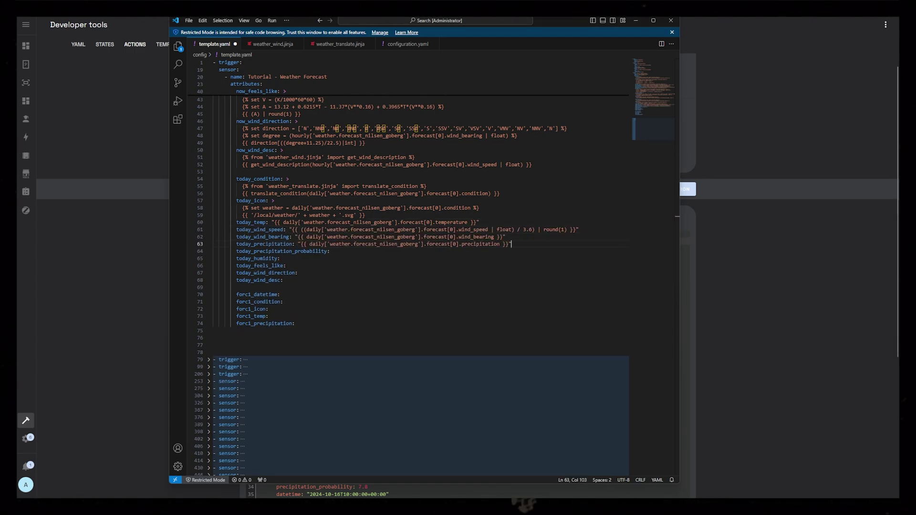
key("Down")
key("End")
type("\"{{ daily['weather.forecast_nilsen_goberg'].forecast[0].precipitation_probability }}\"")
key("Down")
key("End")
type("\"{{ daily['weather.forecast_nilsen_goberg'].forecast[0].humidity }}\"")
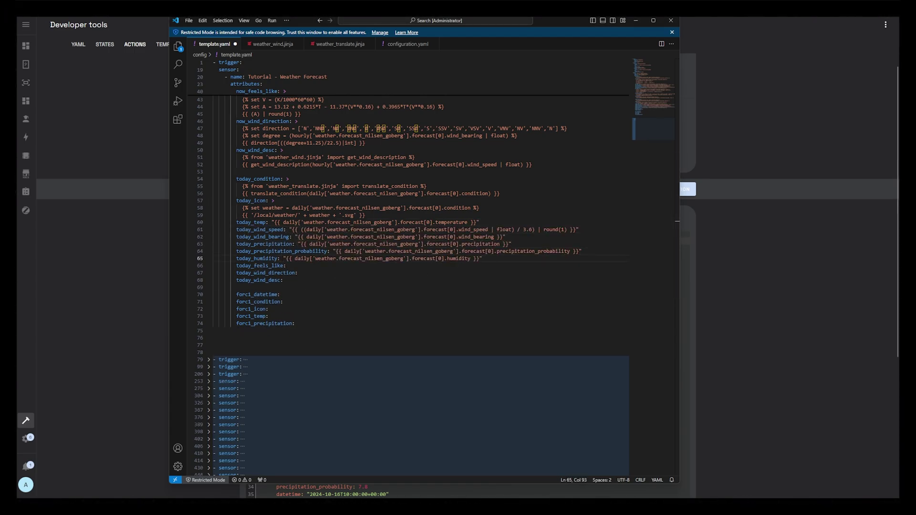
Step: Fill today_feels_like with the T, K, V and A wind chill formula using daily forecast[0] temperature and wind_speed, rounded to 1
key("Down")
key("End")
type("> {% set T = (daily['weather.forecast_nilsen_goberg'].forecast[0].temperature | float) %} {% set K = (daily['weather.forecast_nilsen_goberg'].forecast[0].wind_speed | float)/3.6 %} {% set V = (K/1000*60*60) %} {% set A = 13.12 + 0.6215*T - 11.37*(V**0.16) + 0.3965*T*(V**0.16) %} {{ (A) | round(1) }}")
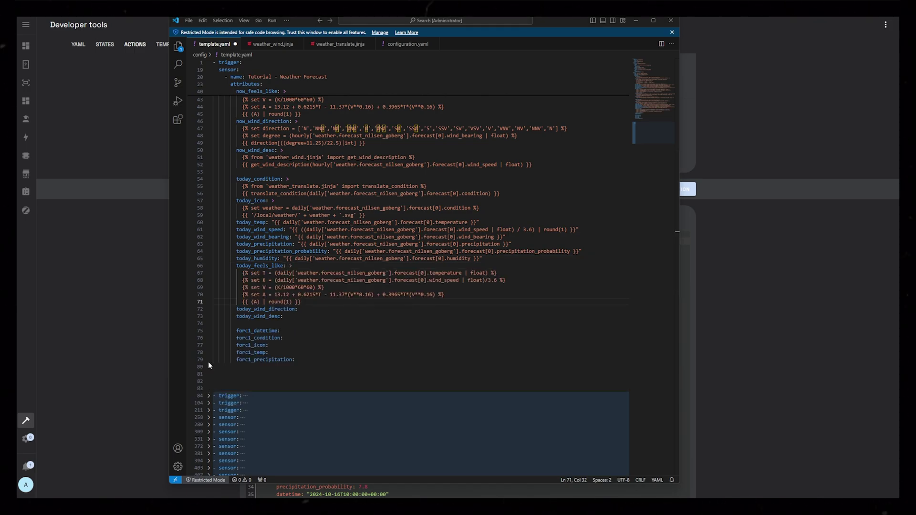
Step: Fill today_wind_direction with the direction list indexed by daily forecast[0].wind_bearing, and today_wind_desc with get_wind_description of daily forecast[0].wind_speed
key("Down")
key("End")
type("> {% set direction = ['N','NNØ','NØ','ØNØ','Ø','ØSØ','SØ','SSØ','S','SSV','SV','VSV','V','VNV','NV','NNV','N'] %} {% set degree = (daily['weather.forecast_nilsen_goberg'].forecast[0].wind_bearing | float) %} {{ direction[((degree+11.25)/22.5)|int] }}")
scroll(327, 263, "down", 2)
key("Down")
key("End")
type("> {% from 'weather_wind.jinja' import get_wind_description %} {{ get_wind_description(daily['weather.forecast_nilsen_goberg'].forecast[0].wind_speed | float) }}")
Step: Fill forc1_datetime with a quoted template reading daily forecast[1].datetime, and check the datetime field in the daily forecast response in Home Assistant
left_click(290, 328)
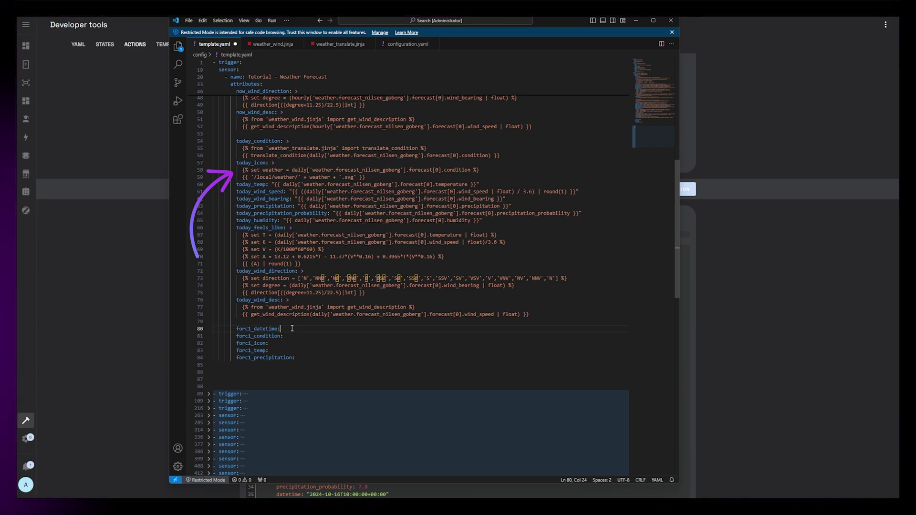
type("\"{{ daily['weather.forecast_nilsen_goberg'].forecast[1].datetime }}\"")
scroll(308, 321, "down", 1)
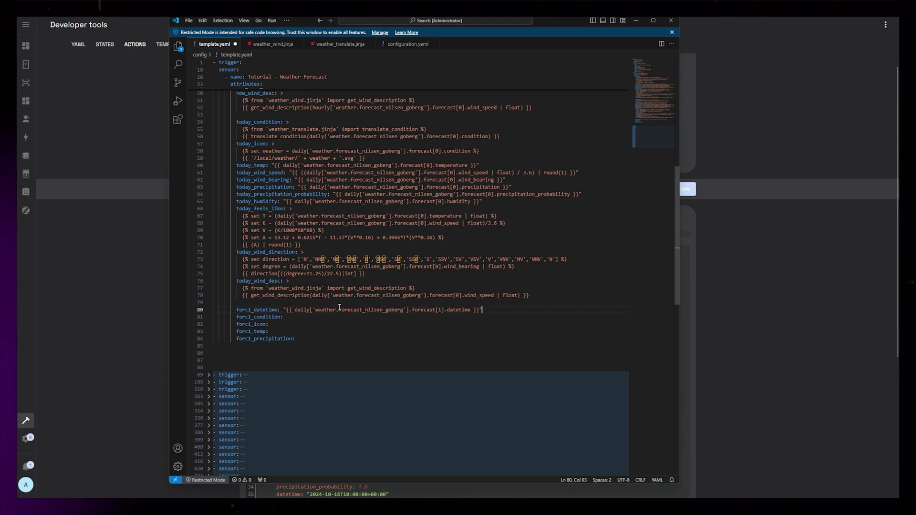
left_click_drag(470, 310, 447, 310)
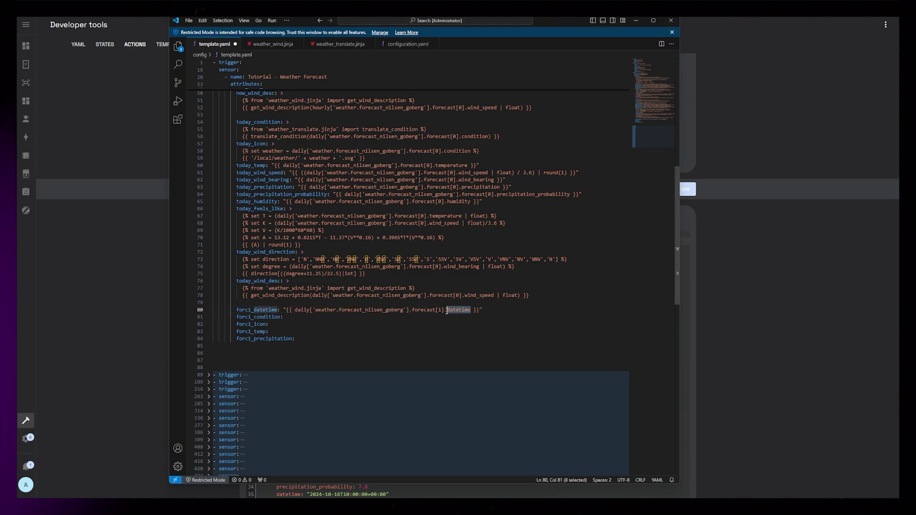
left_click(134, 280)
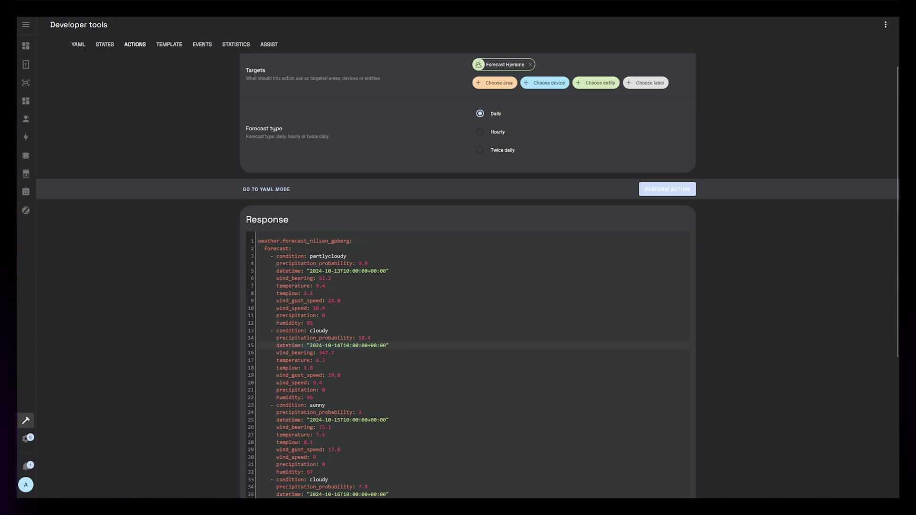
key("alt+Tab")
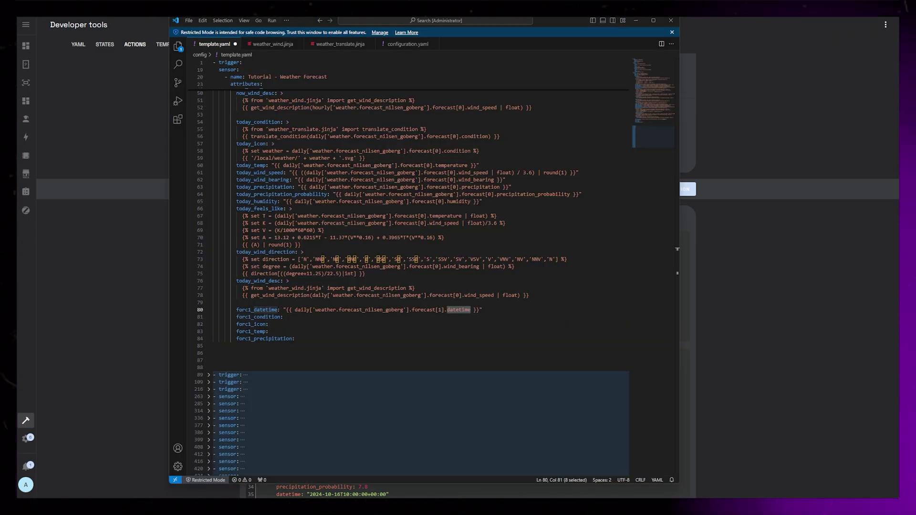
Step: Fill forc1_condition with translate_condition of daily forecast[1].condition, and compare the index with the first two forecast entries in the daily response
left_click(296, 317)
type(">           {% from 'weather_translate.jinja' import translate_condition %}           {{ translate_condition(daily['weather.forecast_nilsen_goberg'].forecast[1].condition) }}")
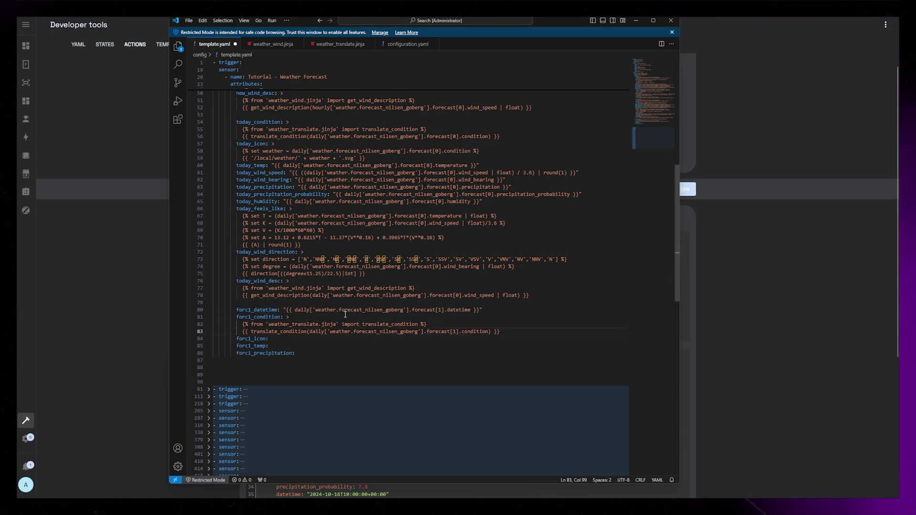
scroll(344, 314, "down", 2)
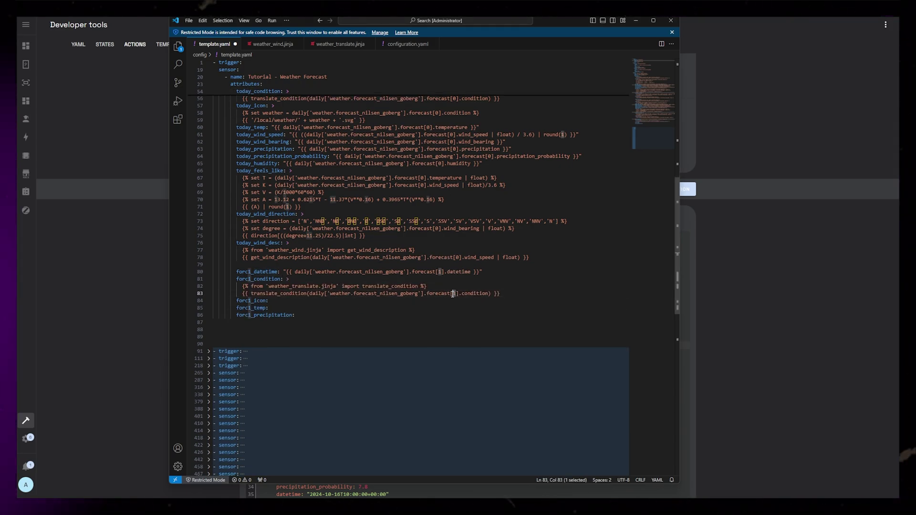
key("alt+Tab")
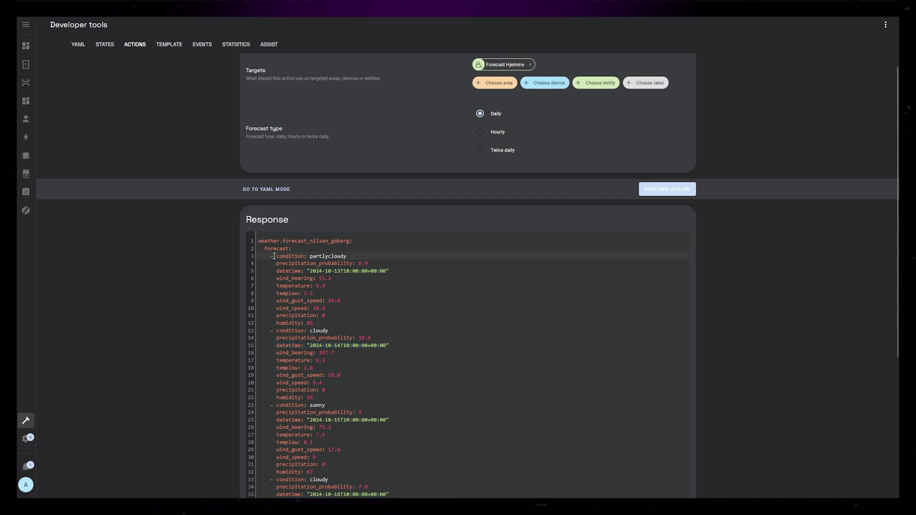
left_click_drag(259, 257, 312, 389)
key("alt+Tab")
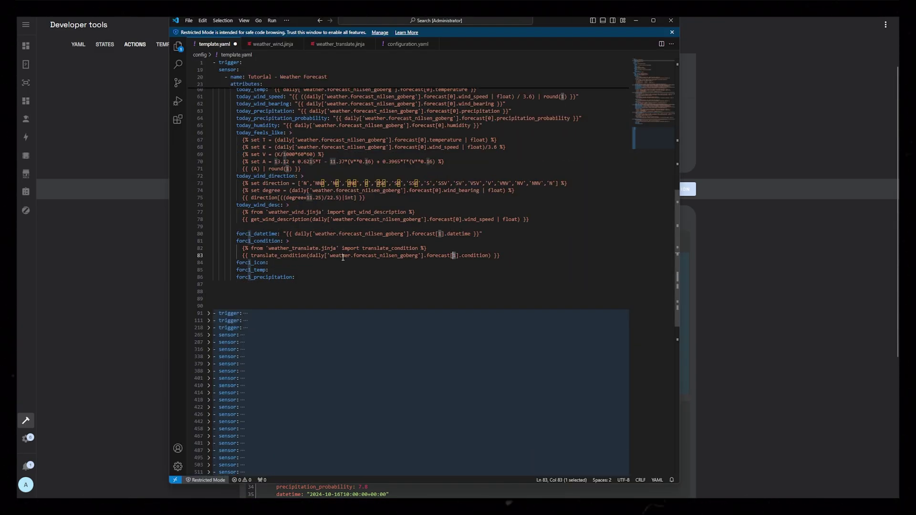
Step: Fill forc1_icon with the '/local/weather/' .svg path for daily forecast[1].condition, and forc1_temp and forc1_precipitation with daily forecast[1] temperature and precipitation
left_click(284, 205)
type(">           {% set weather = daily['weather.forecast_nilsen_goberg'].forecast[1].condition %}           {{ '/local/weather/' + weather + '.svg' }}")
key("BackSpace")
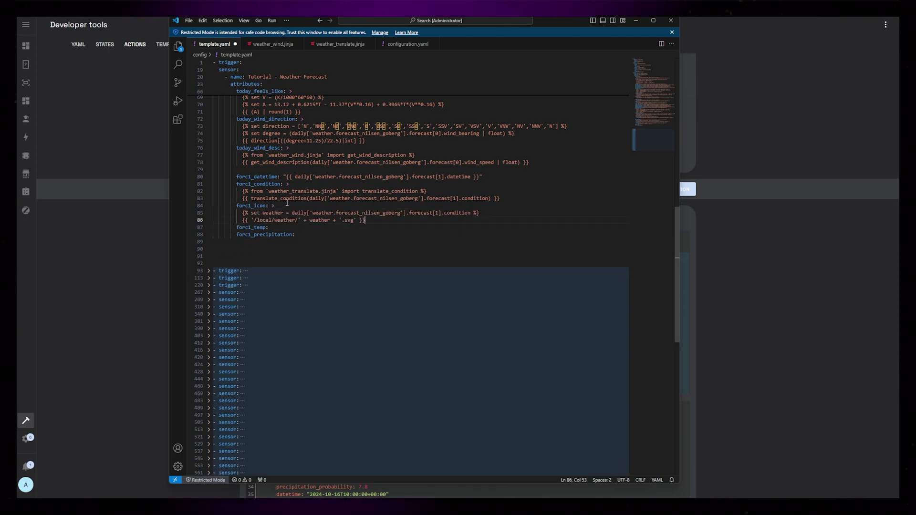
key("Down")
key("End")
type("\"{{ daily['weather.forecast_nilsen_goberg'].forecast[1].temperature }}\"")
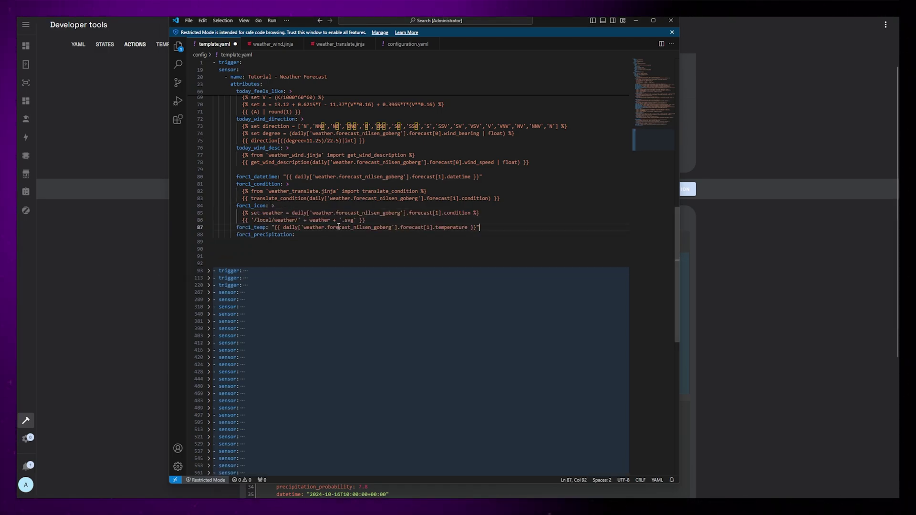
key("Down")
key("End")
type("\"{{ daily['weather.forecast_nilsen_goberg'].forecast[1].precipitation }}\"")
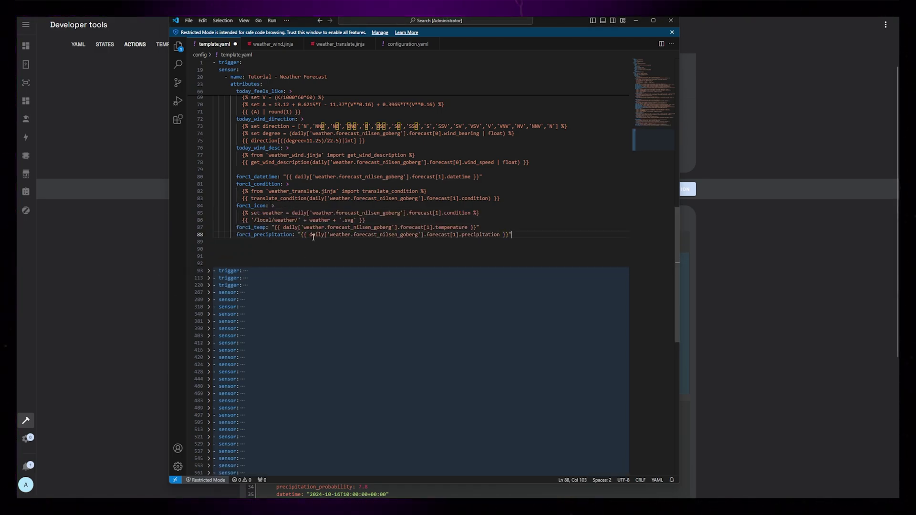
Step: Duplicate the forc1 attribute block below itself, renumbering the copies as forc2 with forecast[2] and forc3 with forecast[3]
left_click_drag(537, 233, 213, 170)
key("ctrl+c")
scroll(213, 200, "up", 3)
left_click(219, 317)
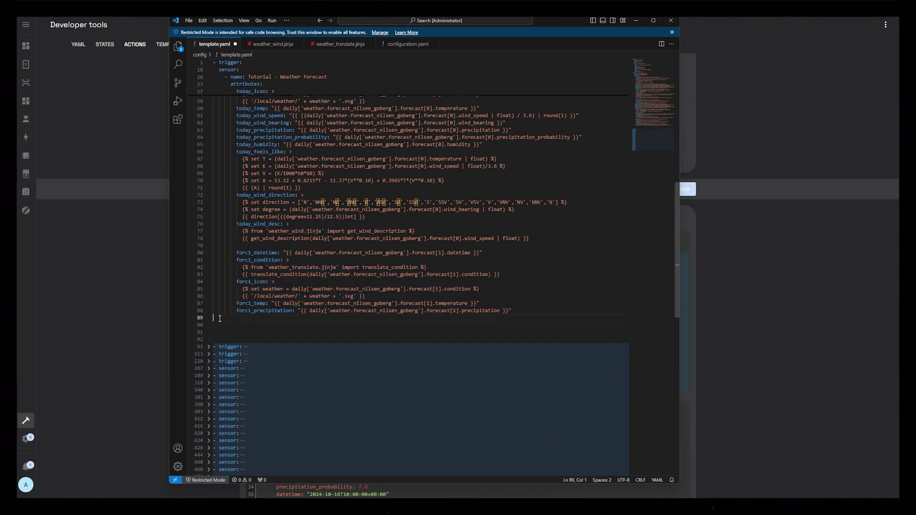
key("ctrl+v")
left_click(251, 325)
key("BackSpace")
type("2")
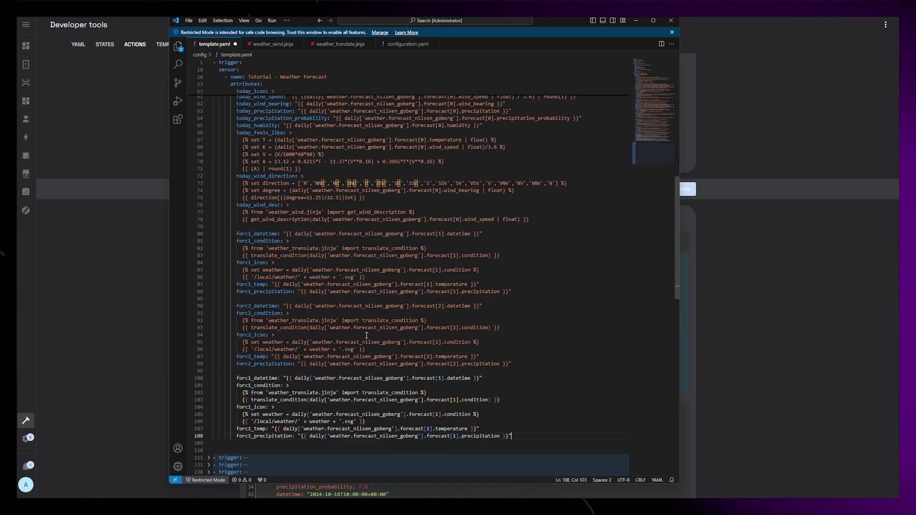
scroll(438, 276, "down", 5)
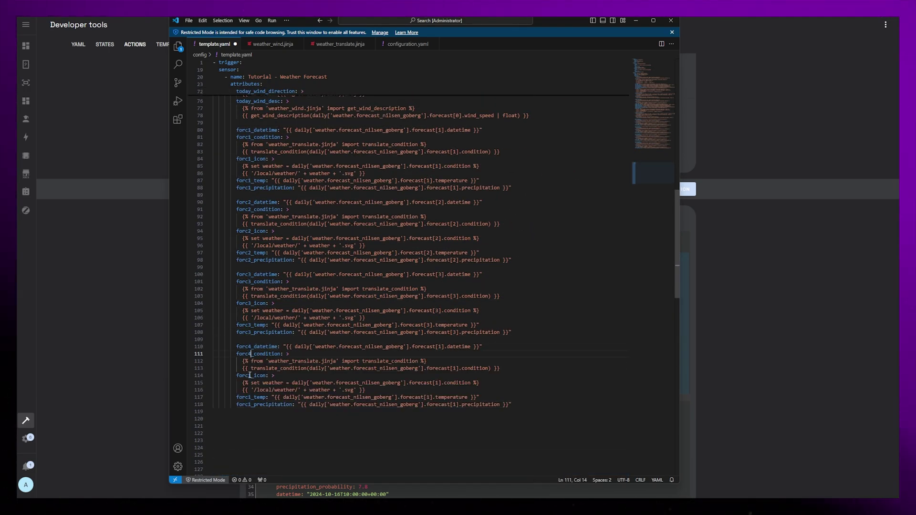
Step: Complete the forc4 block with forecast[4] and add another copy renumbered as forc5 with forecast[5]
left_click(319, 411)
key("ctrl+v")
scroll(319, 411, "down", 4)
left_click(250, 353)
key("BackSpace")
type("5")
left_click(440, 324)
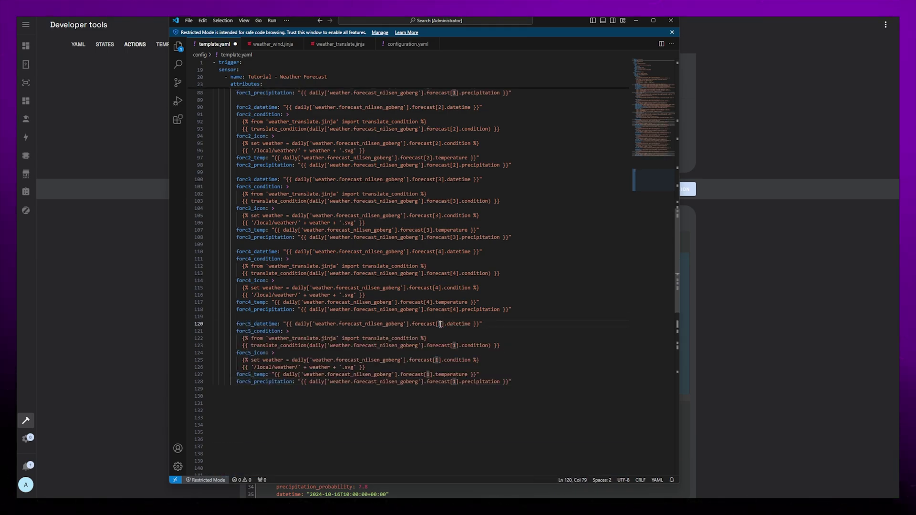
left_click(430, 375)
Step: Delete the surplus empty lines below the forc5 block
scroll(221, 451, "down", 3)
left_click_drag(220, 440, 268, 332)
key("BackSpace")
key("BackSpace")
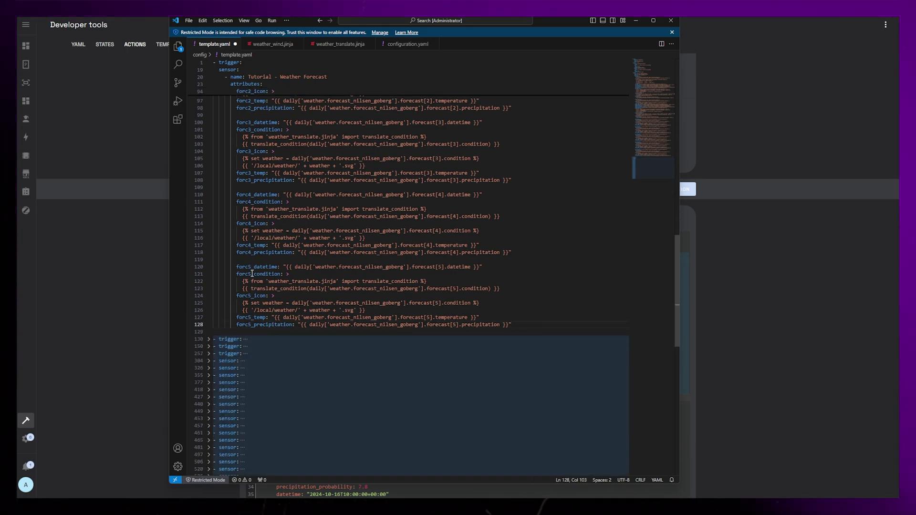
Step: Remove the blank lines separating the now, today and forc1 to forc5 attribute groups, and save template.yaml
left_click(250, 259)
key("BackSpace")
left_click(259, 189)
key("BackSpace")
scroll(259, 189, "up", 5)
left_click(256, 210)
key("BackSpace")
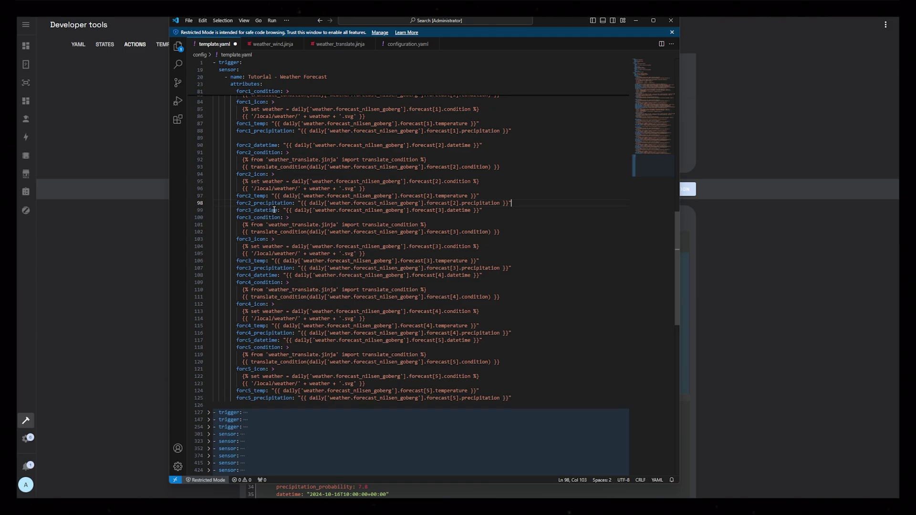
scroll(267, 208, "up", 3)
left_click(275, 195)
key("BackSpace")
scroll(276, 195, "up", 3)
key("Up")
key("Up")
key("Up")
key("Up")
key("Up")
key("Up")
key("Up")
key("Up")
key("Up")
key("BackSpace")
key("Up")
key("Up")
key("Up")
key("Up")
key("Up")
key("Up")
key("Up")
key("Up")
key("Up")
key("Up")
key("Up")
key("Up")
key("Up")
key("Up")
key("Up")
key("Up")
key("Up")
key("Up")
key("Up")
key("Up")
key("BackSpace")
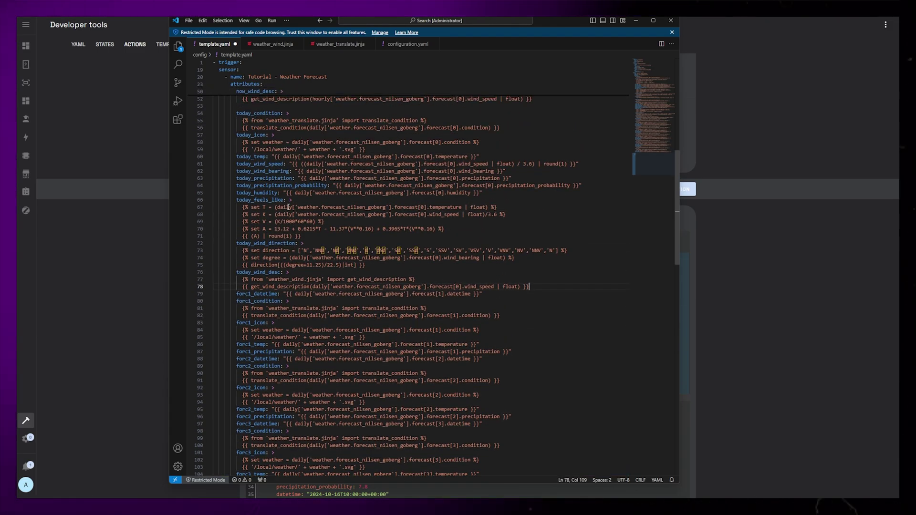
key("ctrl+s")
scroll(308, 223, "up", 6)
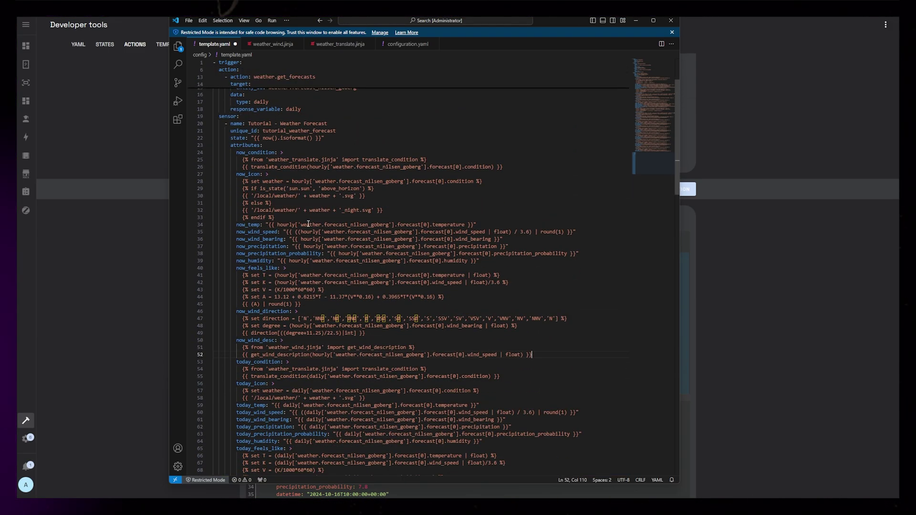
left_click(319, 198)
Step: Switch to Home Assistant's developer tools, check the YAML configuration, and restart Home Assistant
left_click(102, 77)
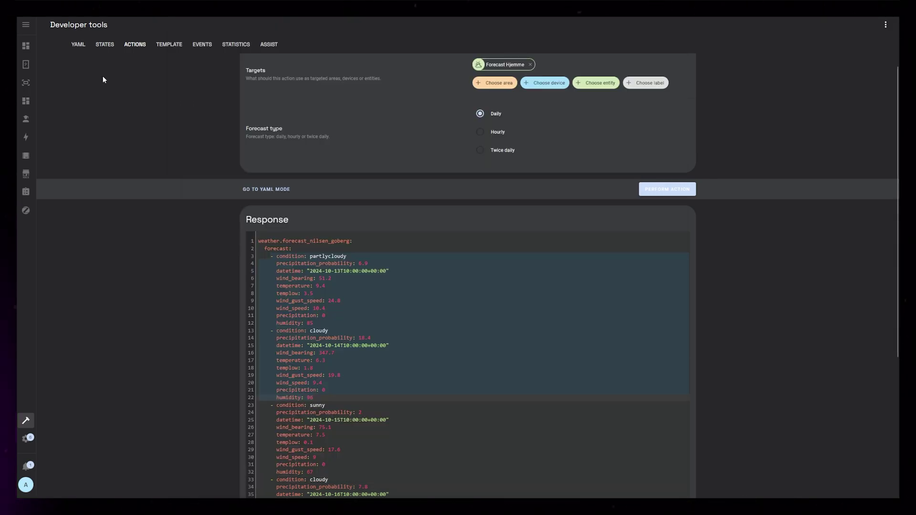
scroll(115, 102, "up", 2)
left_click(78, 44)
left_click(319, 133)
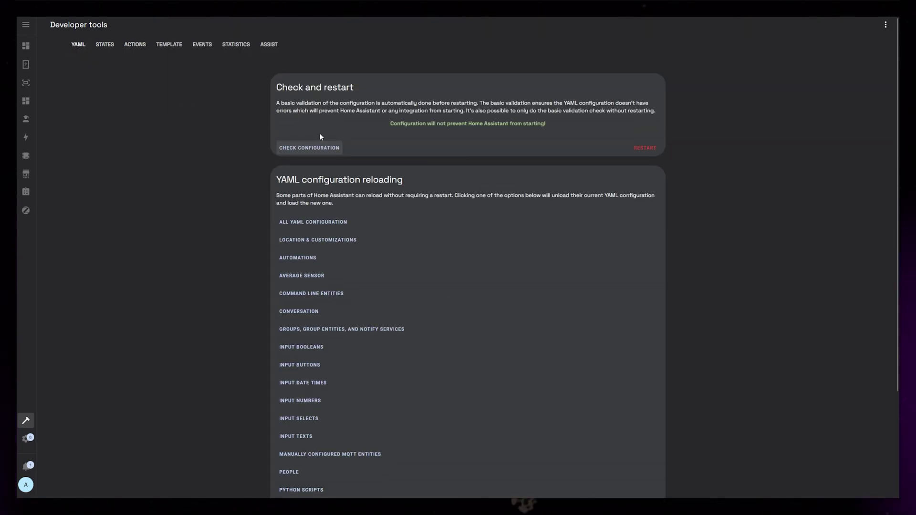
left_click(644, 147)
left_click(420, 269)
left_click(509, 280)
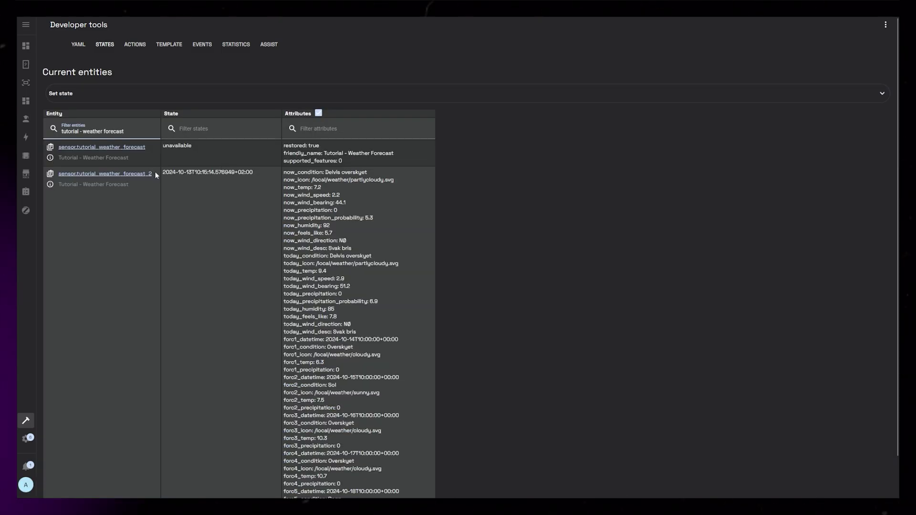
Step: Filter the entity states for "tutorial - weather forecast" and examine the state and the now, today and forc1 attributes of sensor.tutorial_weather_forecast_2
left_click_drag(155, 171, 58, 174)
left_click(252, 172)
scroll(361, 197, "down", 1)
left_click_drag(282, 128, 351, 209)
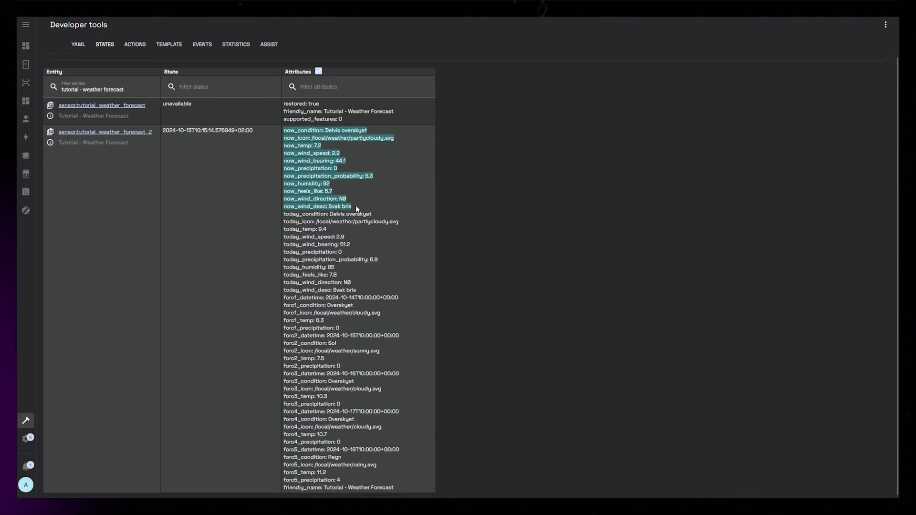
left_click_drag(283, 214, 355, 290)
left_click_drag(283, 297, 340, 329)
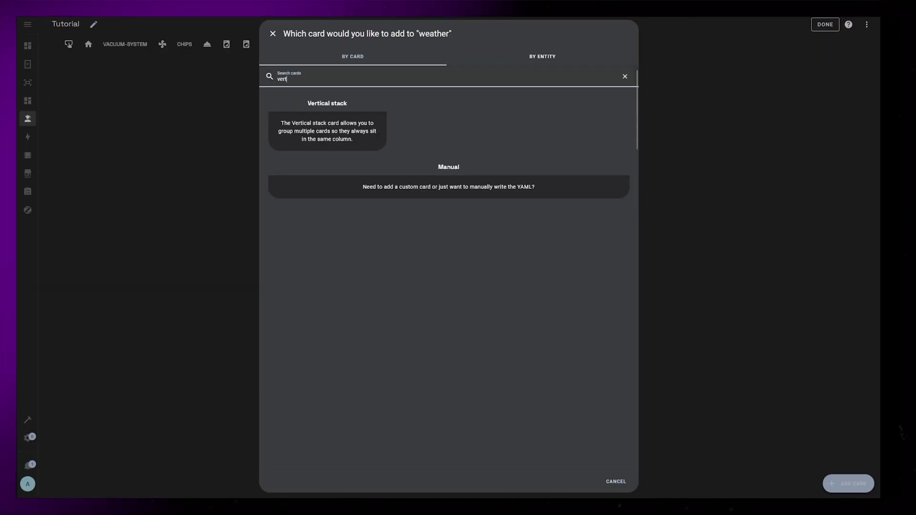
Step: Create a Vertical stack card and nest a Horizontal stack card inside it
left_click(344, 125)
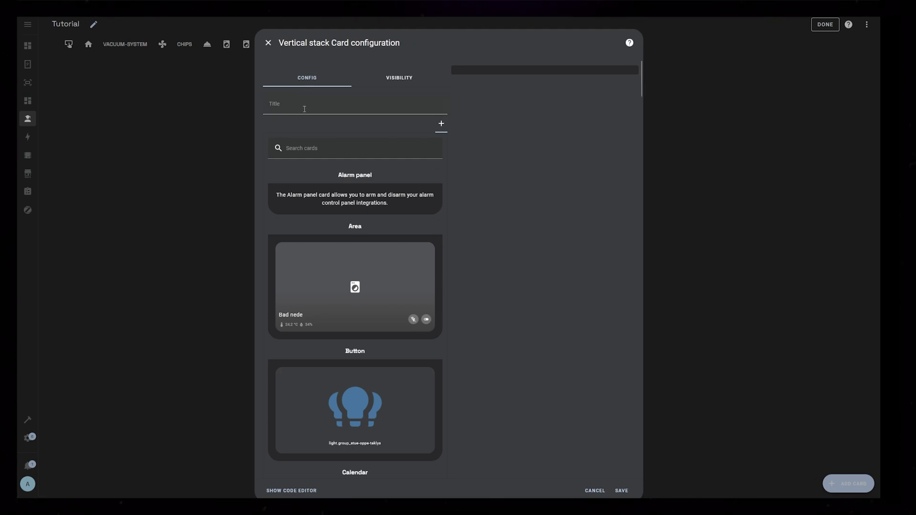
left_click(306, 149)
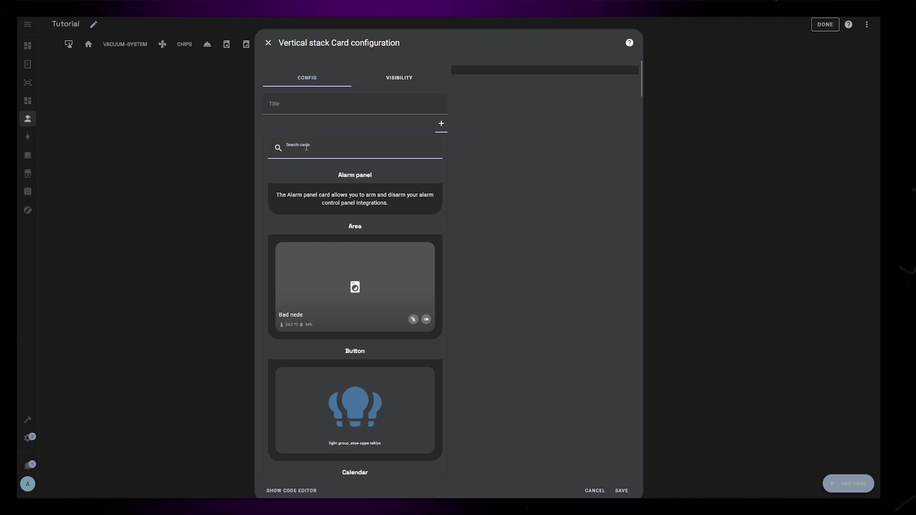
type("horiz")
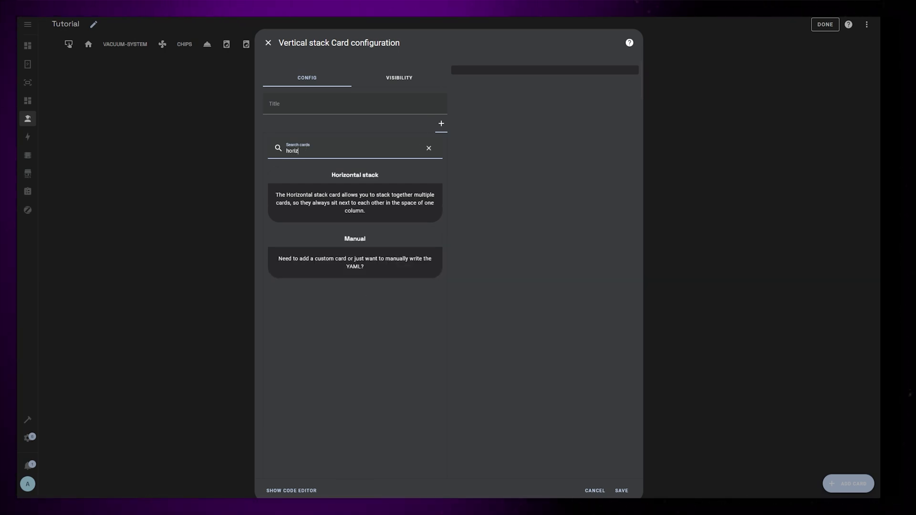
left_click(326, 191)
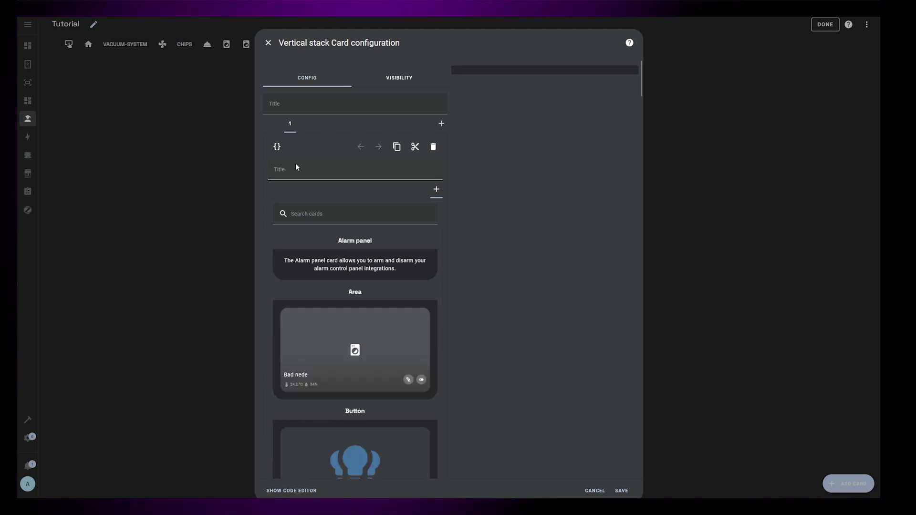
Step: Add a local conditional card to the horizontal stack and set its ID to weather_now
left_click(309, 217)
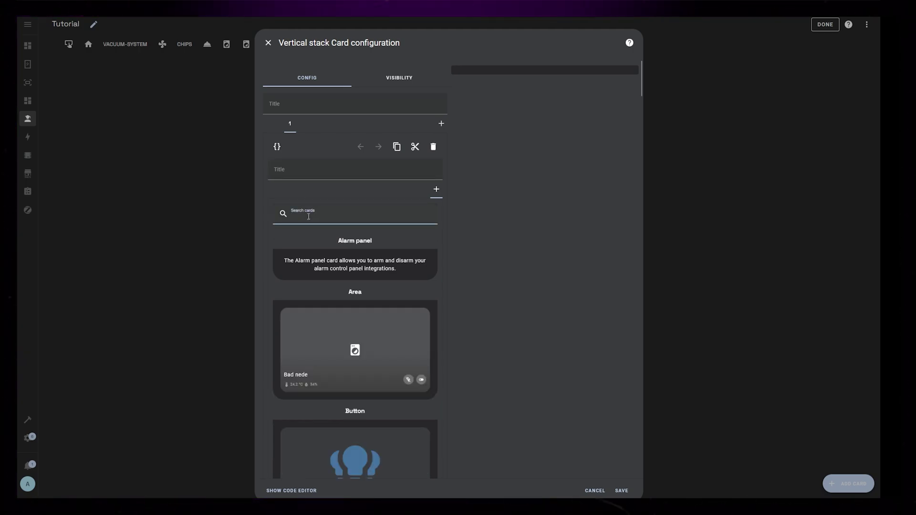
type("local_conditional_card_id")
double_click(190, 271)
type("weather_now")
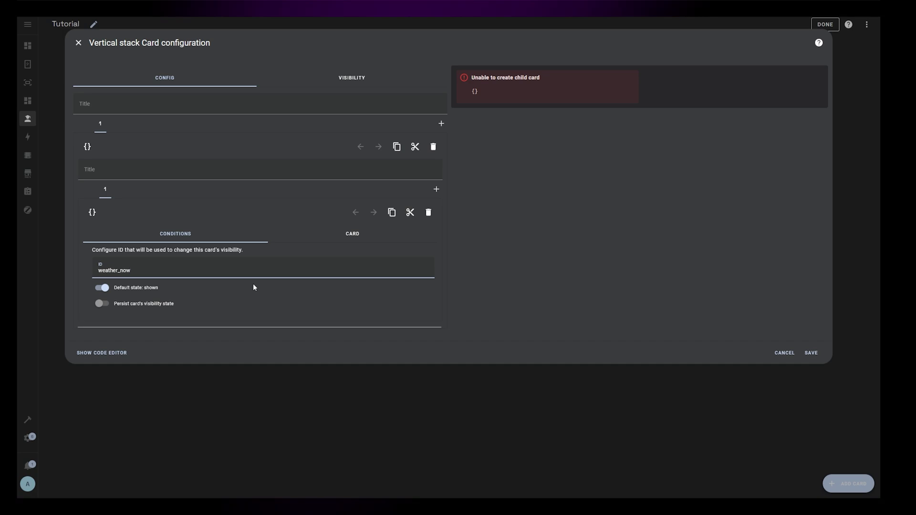
Step: Make the conditional card's content a Grid card with 1 column and turn off rendering cards as squares
left_click(352, 234)
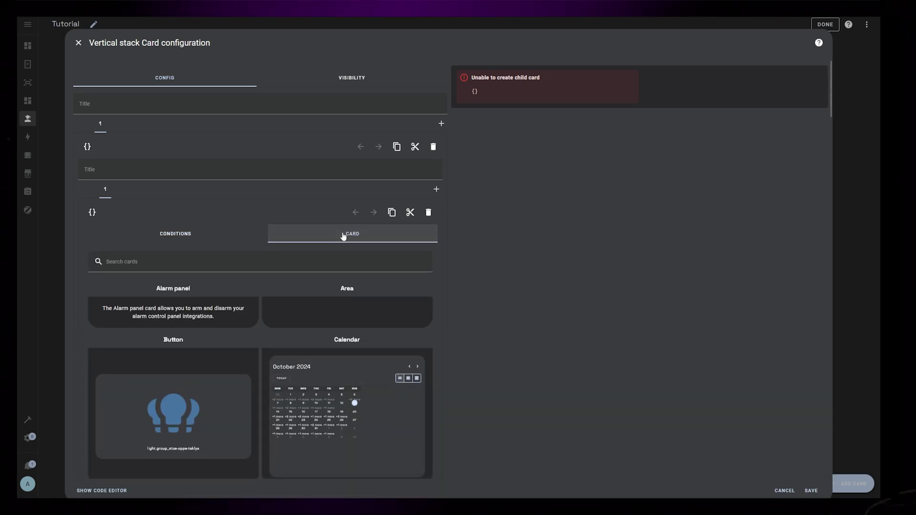
left_click(239, 264)
type("grid")
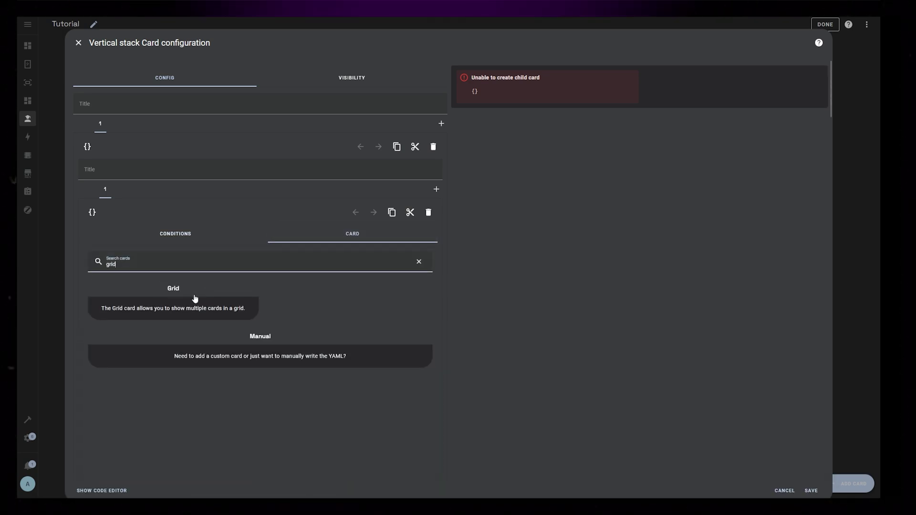
left_click(195, 298)
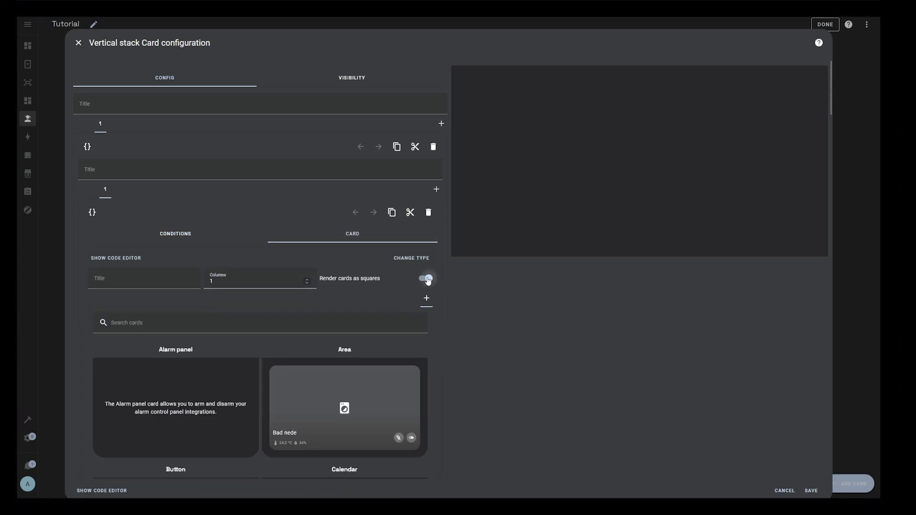
left_click(427, 279)
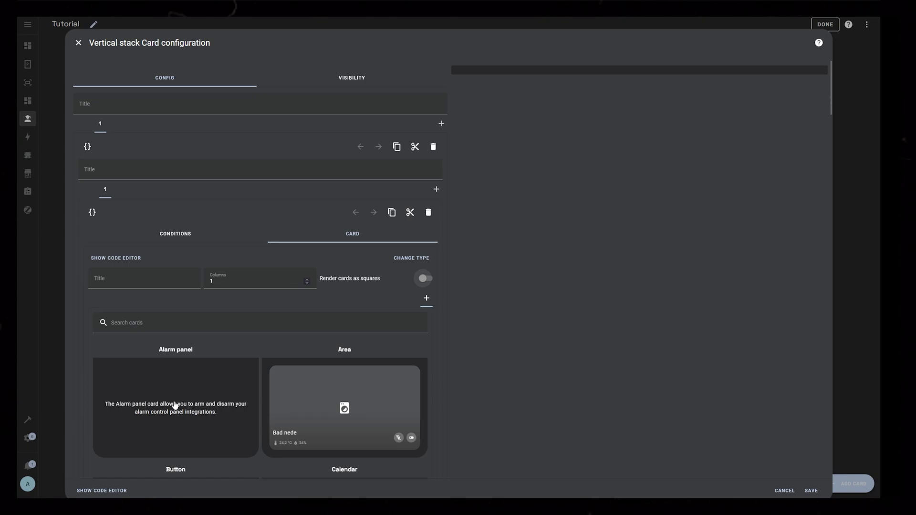
Step: Add a Custom: Button-Card to the grid
left_click(152, 327)
type("button")
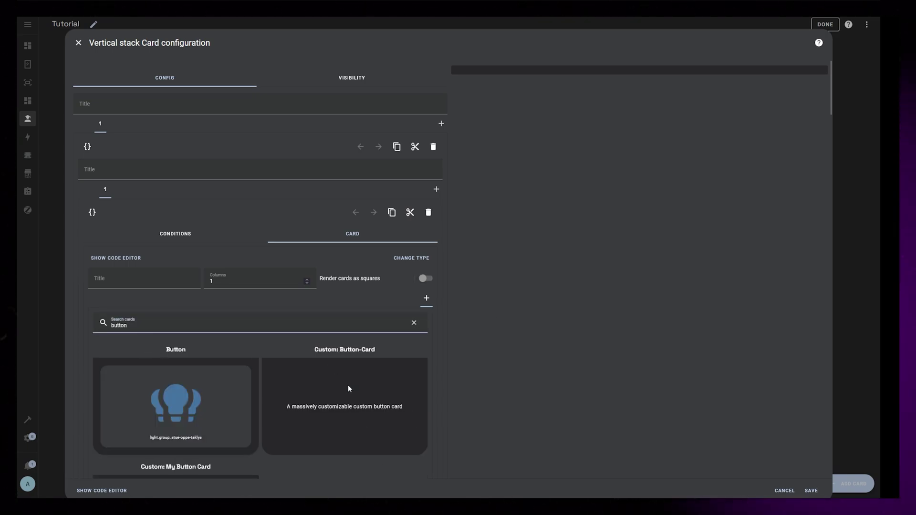
left_click(348, 387)
Step: In the stack's YAML code, move the grid's "columns: 1" line directly below "type: grid"
left_click(103, 427)
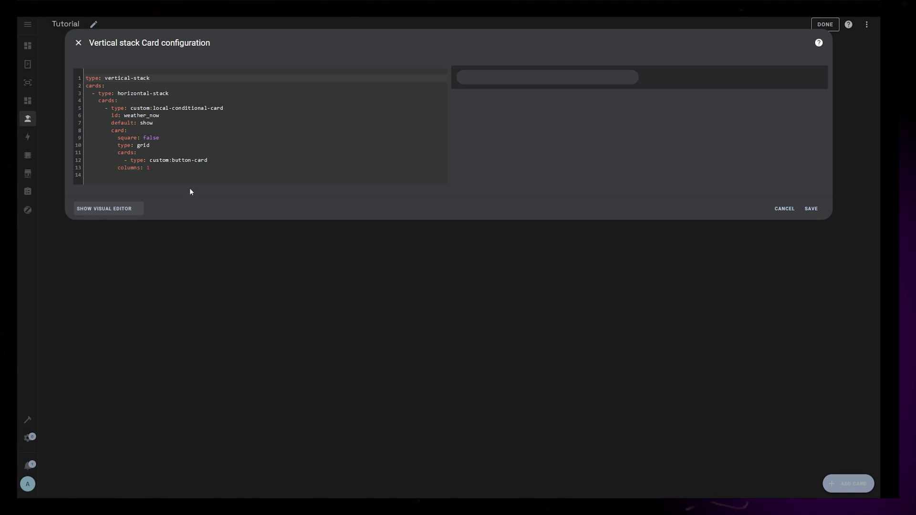
left_click_drag(86, 168, 150, 167)
key("ctrl+x")
left_click(165, 146)
key("Return")
key("ctrl+v")
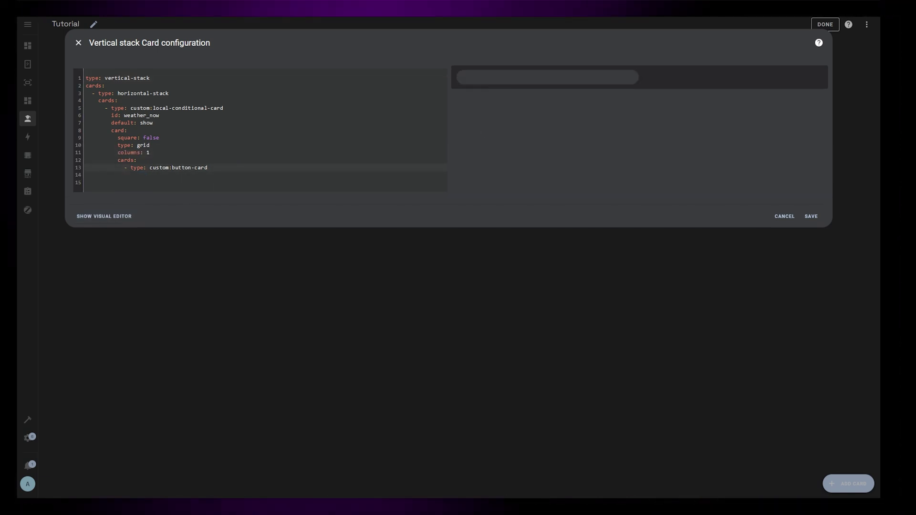
Step: Give the button card the entity sensor.tutorial_weather_forecast_2 and set show_icon, show_name and show_label to false
key("Down")
key("ctrl+v")
key("Return")
type("sjn: false")
key("Return")
type("show_name: false")
key("Return")
type("sj")
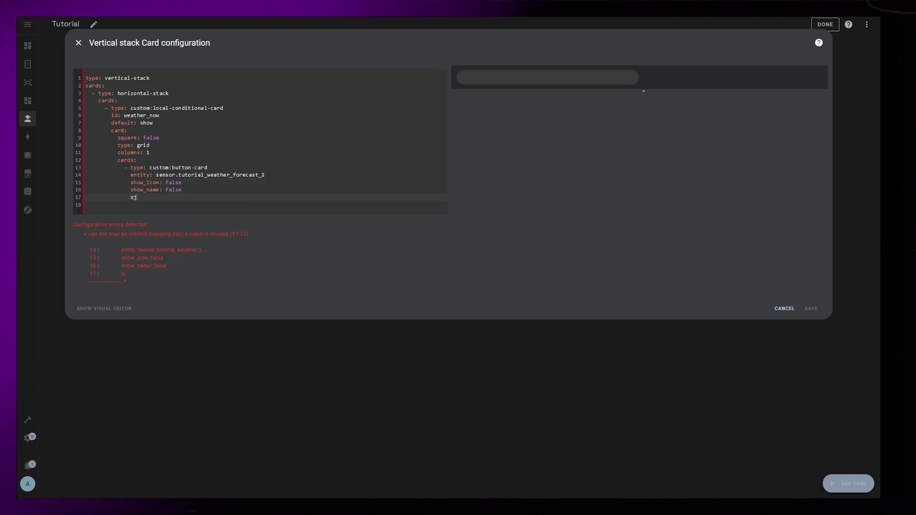
type("ow_label: false")
key("Return")
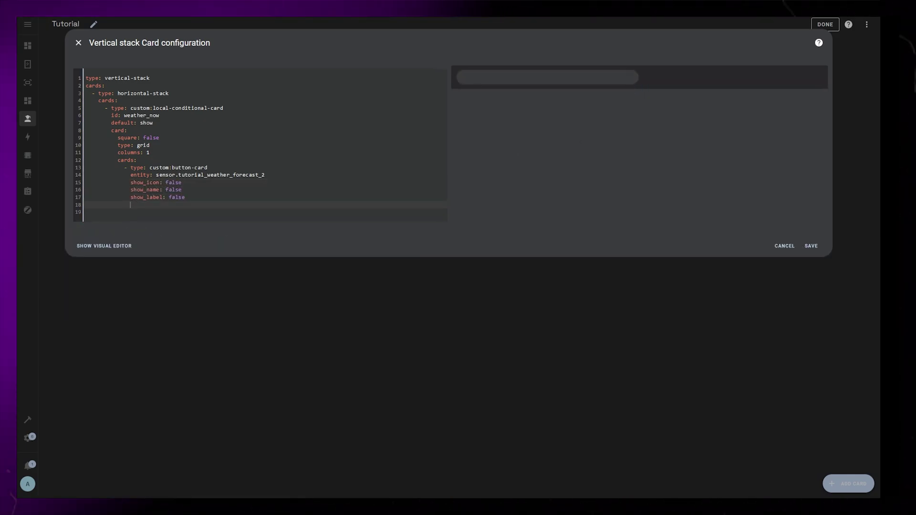
Step: Add a custom_fields section to the button card with a desc field reading "Currently"
key("Return")
type("custom_fields:")
key("Return")
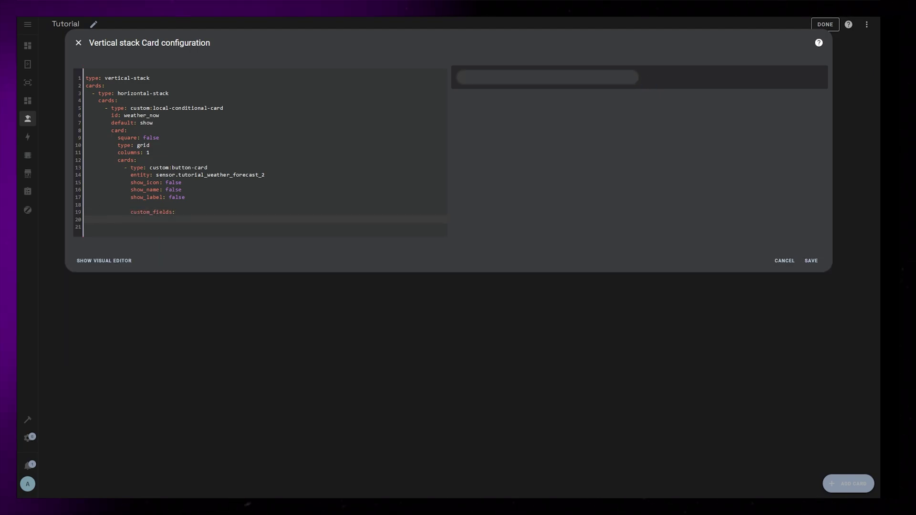
type("desc: Currently")
key("Return")
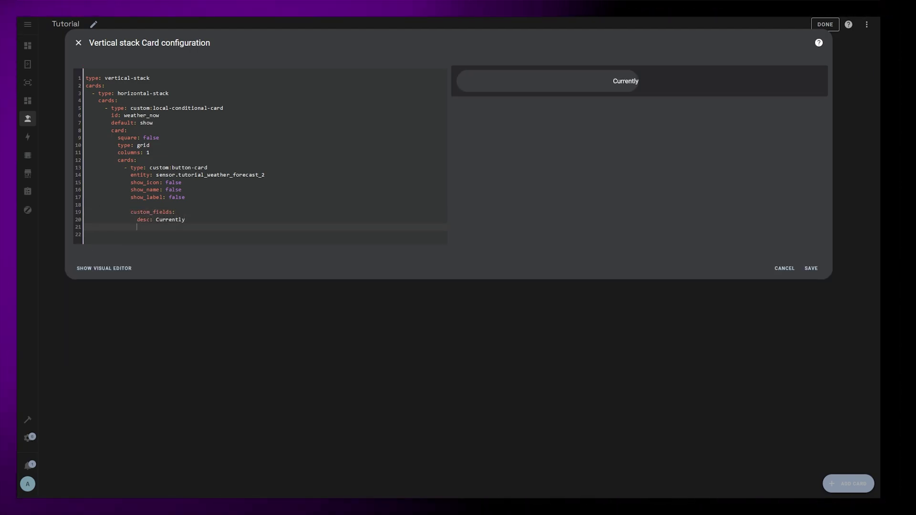
Step: Add a cond custom field with the template [[[ return entity.attributes.now_condition ]]]
type("cond: |")
key("Return")
type("[[[")
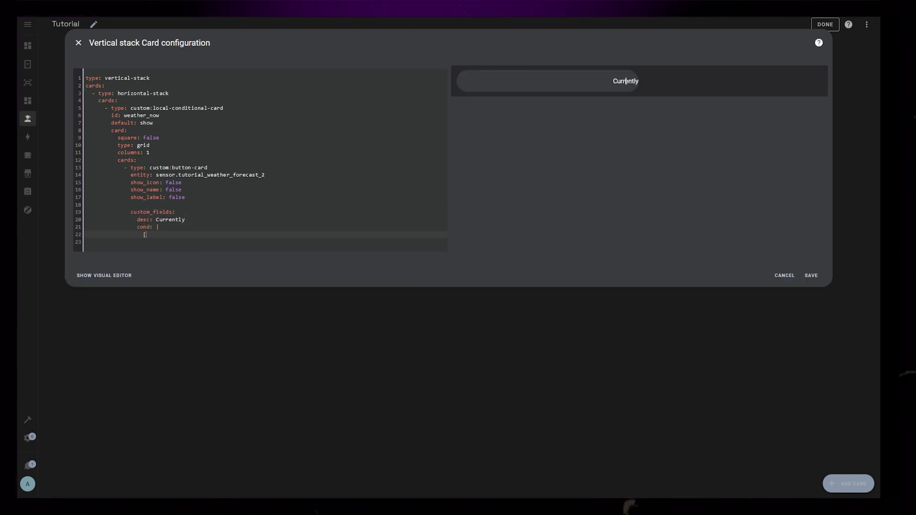
key("Left")
type("return entity.attributes.n")
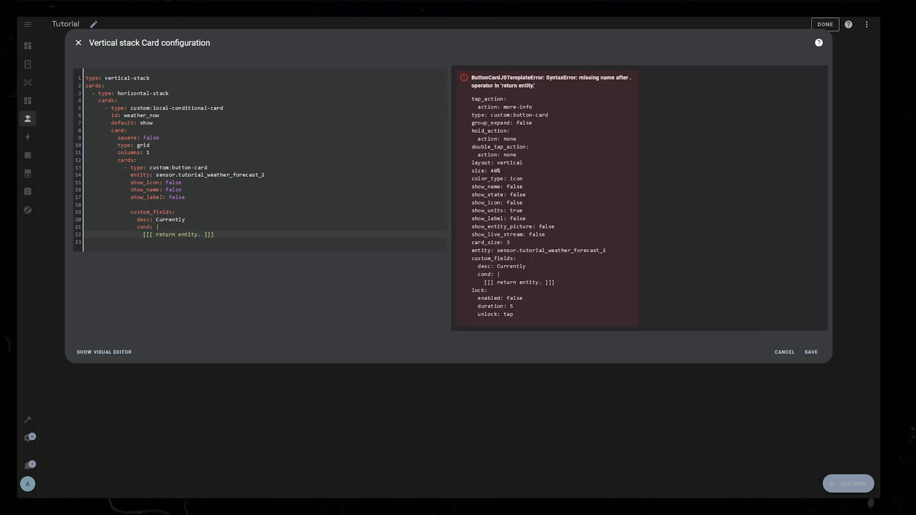
type("ow_condition")
Step: Copy the cond template into a new wind custom field and make it return entity.attributes.now_wind_desc
left_click_drag(289, 235, 157, 228)
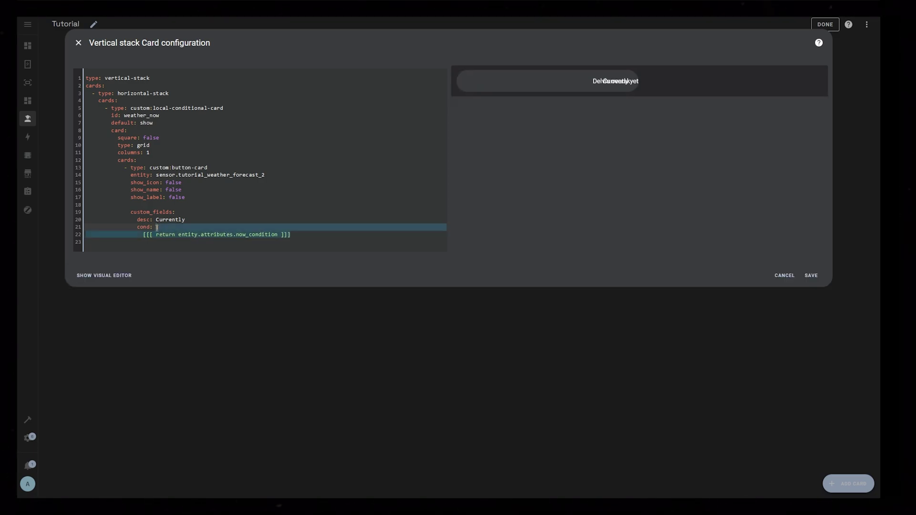
left_click(323, 236)
key("Return")
key("BackSpace")
type("wind:")
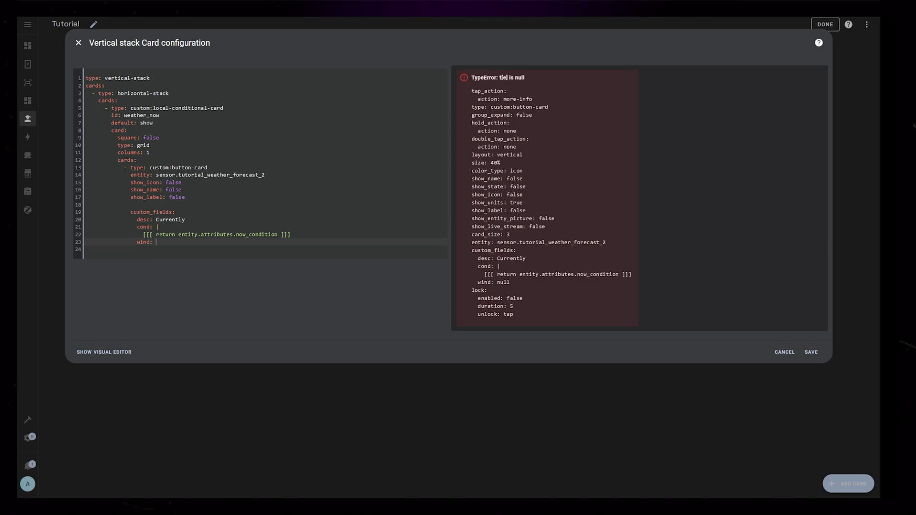
key("ctrl+v")
key("Left")
left_click_drag(277, 249, 248, 249)
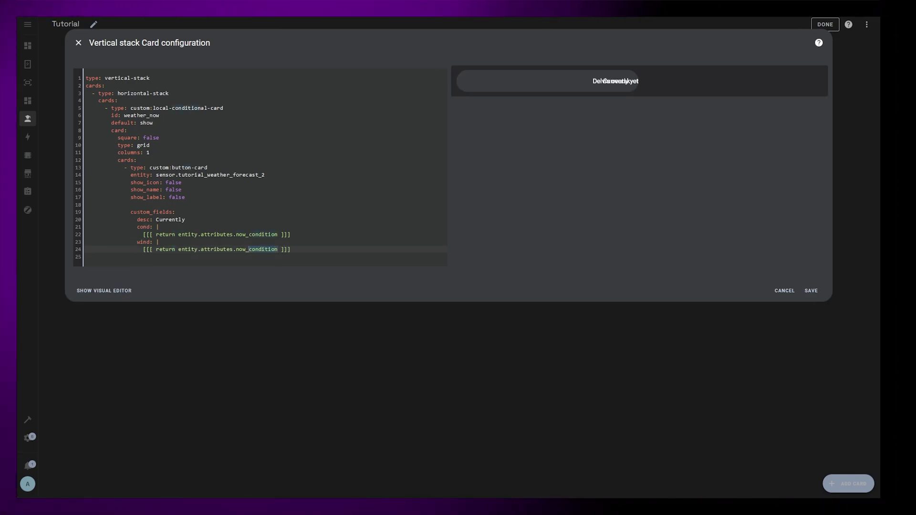
key("End")
Step: Add a rain custom field from the copied template, returning entity.attributes.now_precipitation + ' mm'
key("Return")
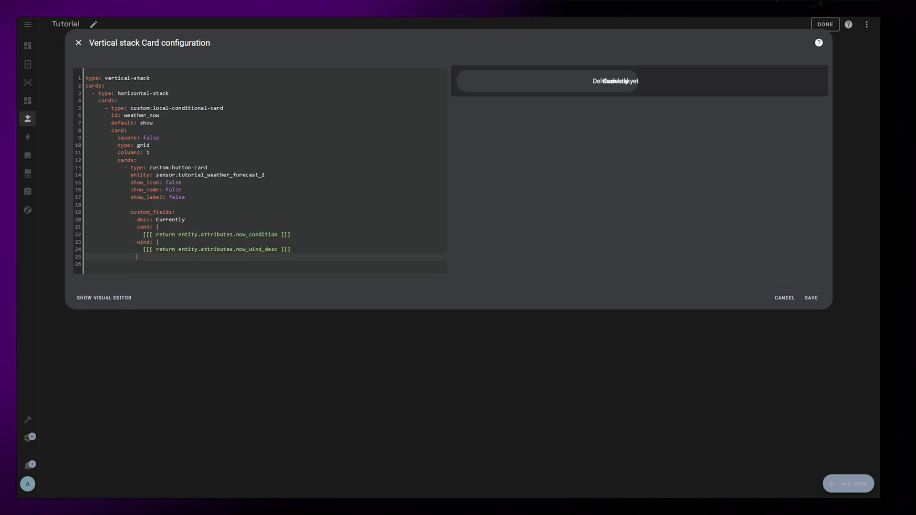
key("BackSpace")
type("rain: |")
key("ctrl+v")
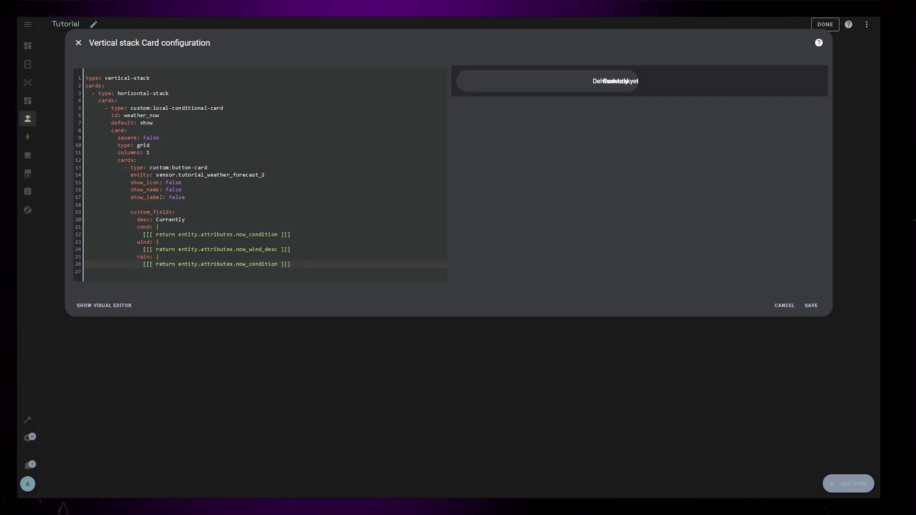
left_click_drag(277, 264, 248, 264)
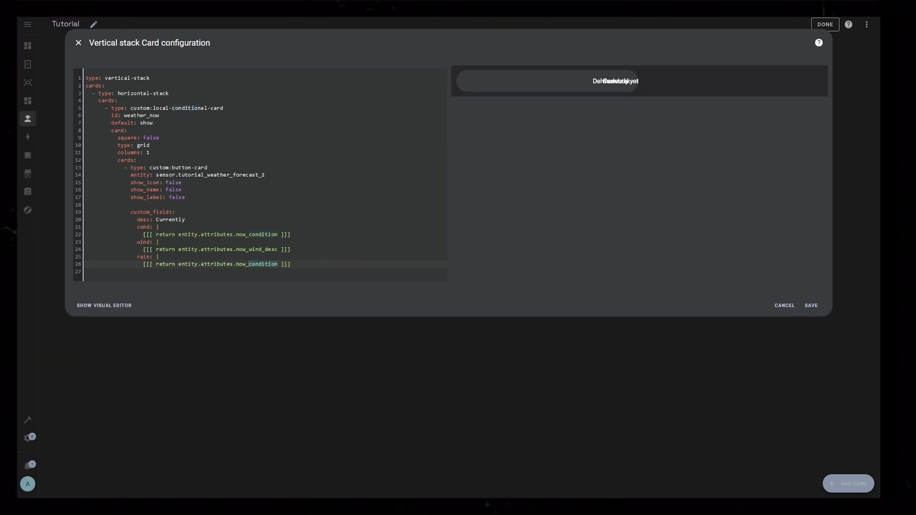
type("precipitation")
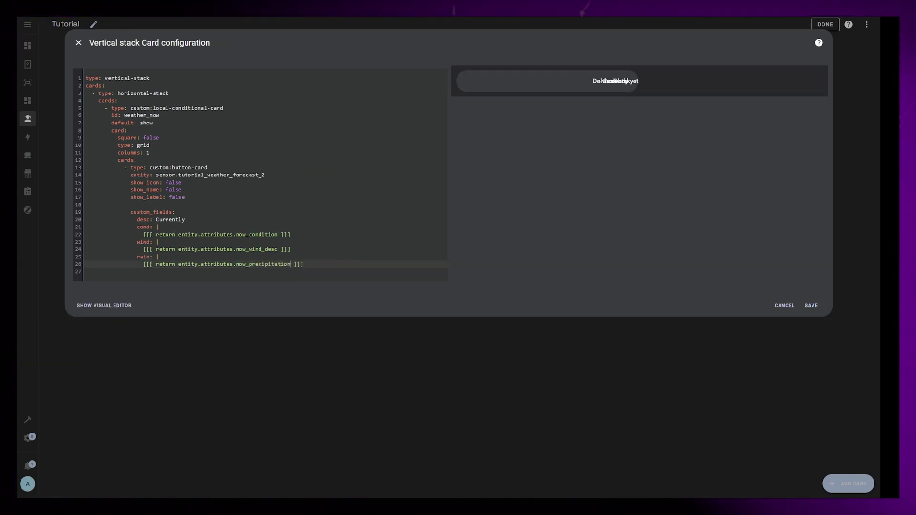
type(" + ' mm")
key("End")
Step: Add an icon custom field with the > block marker and an empty multi-line [[[ ]]] template
key("Return")
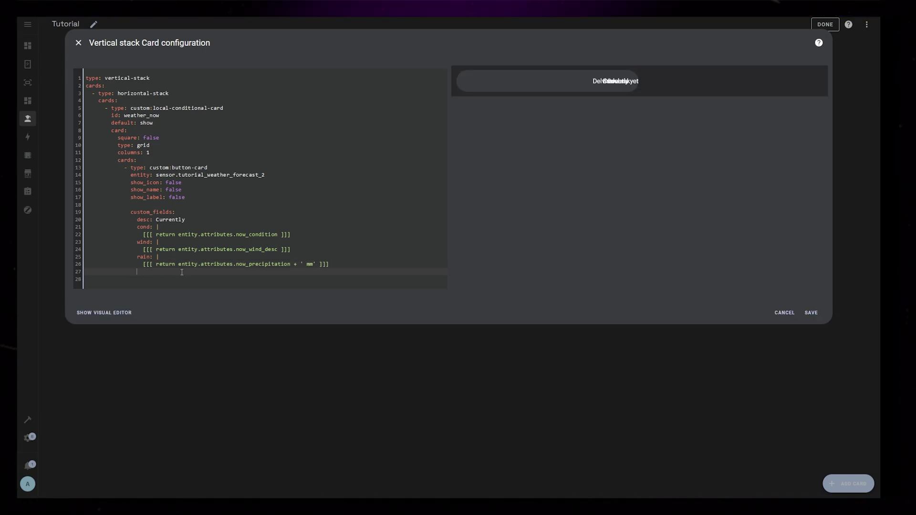
type("icon:")
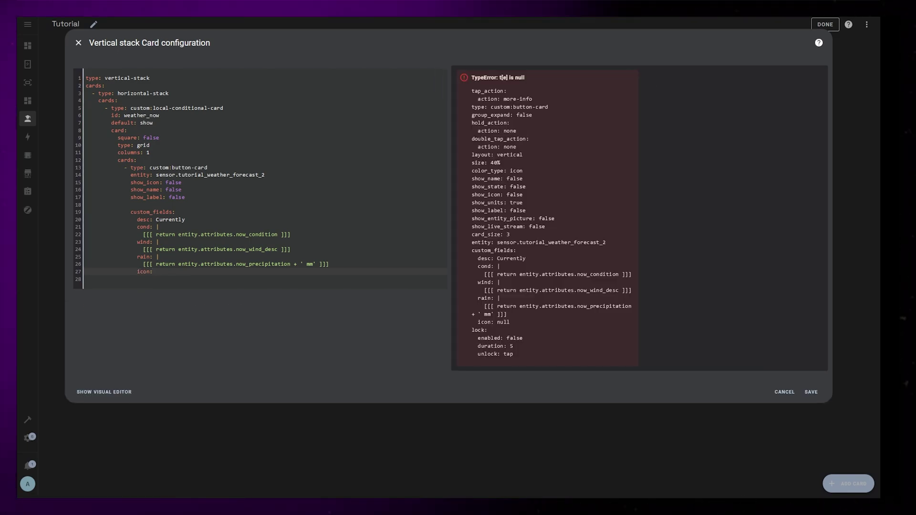
type(" >")
key("Return")
type("[[")
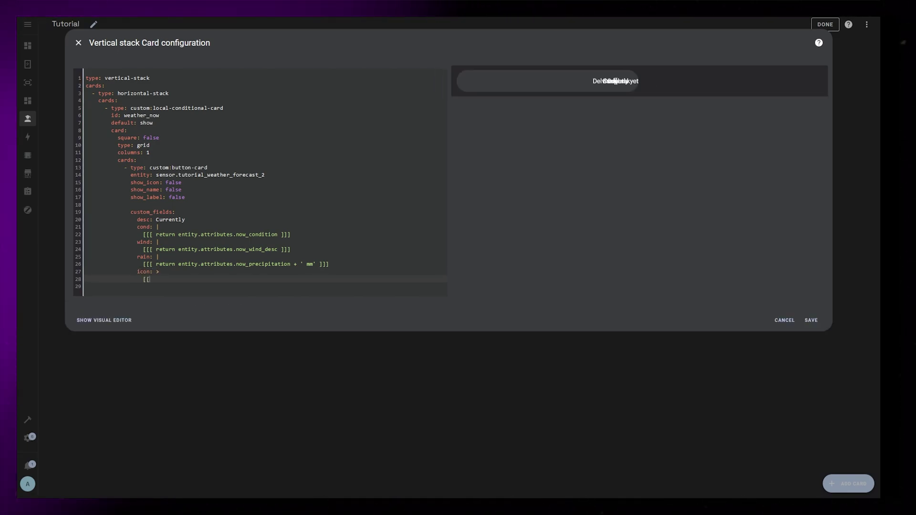
type("[]]]")
key("Left")
key("Left")
key("Left")
key("Return")
Step: Make the icon template return '<img src="' + entity.attributes.now_icon + '" width="240" height="240">'
type("return")
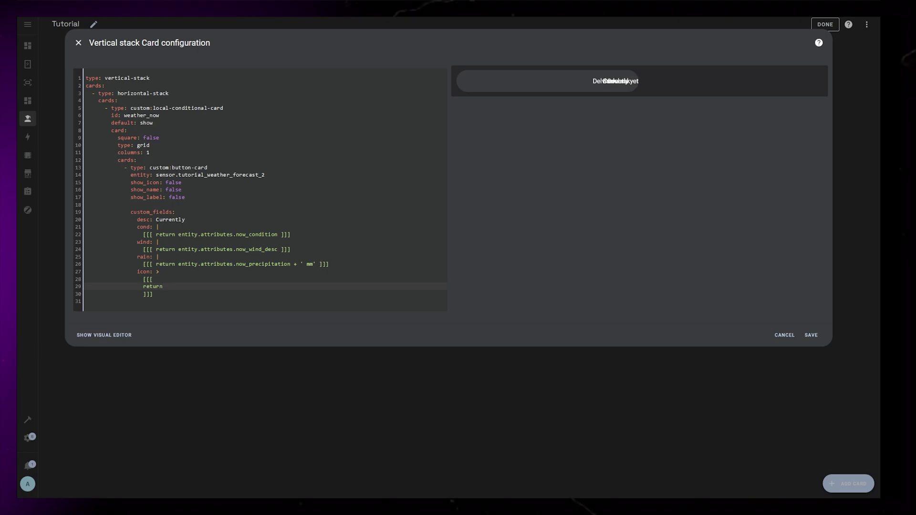
type(" ''")
type("<")
type("im")
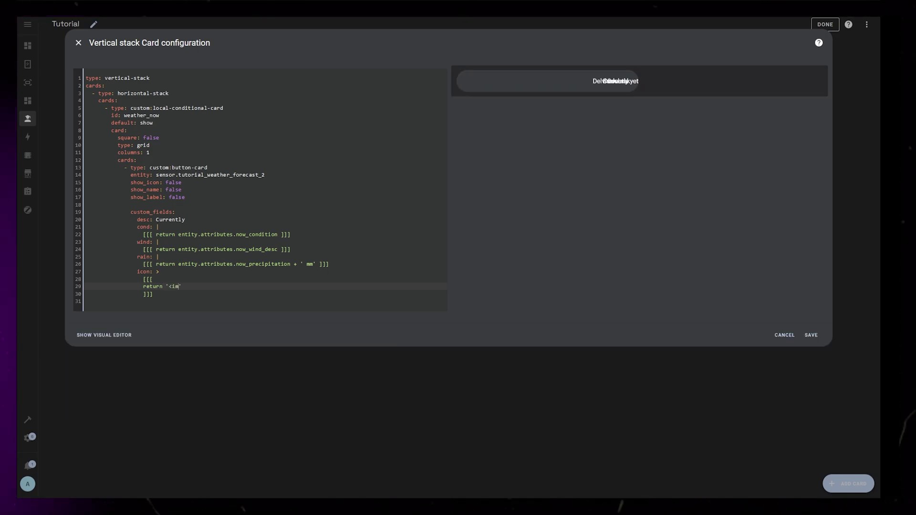
type("g")
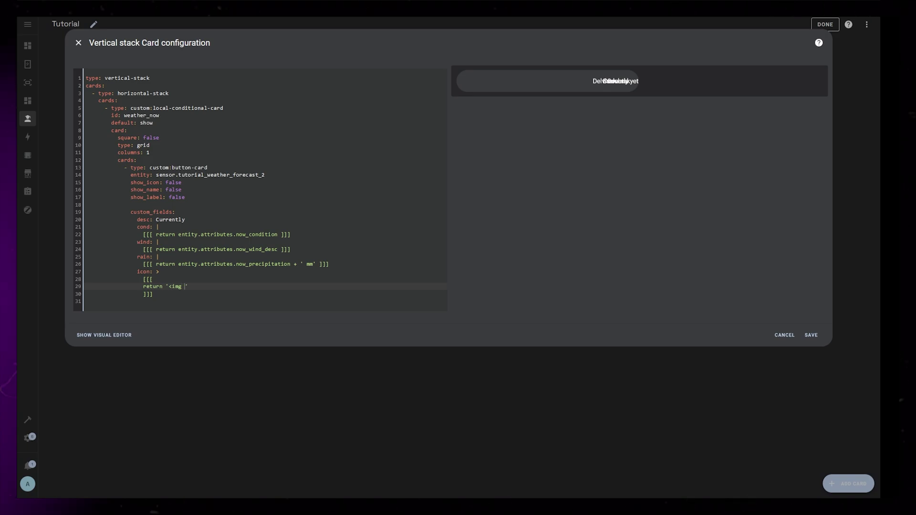
type(" src=\"")
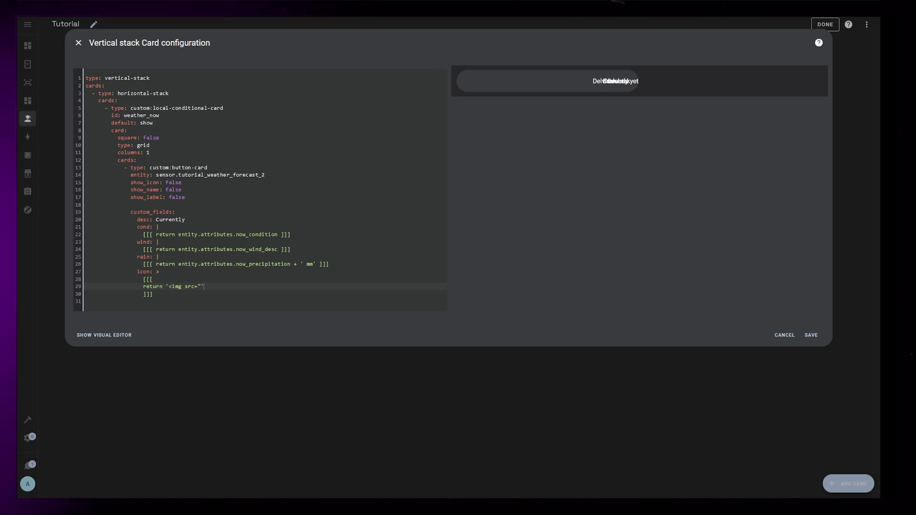
type("' + entity.attributes")
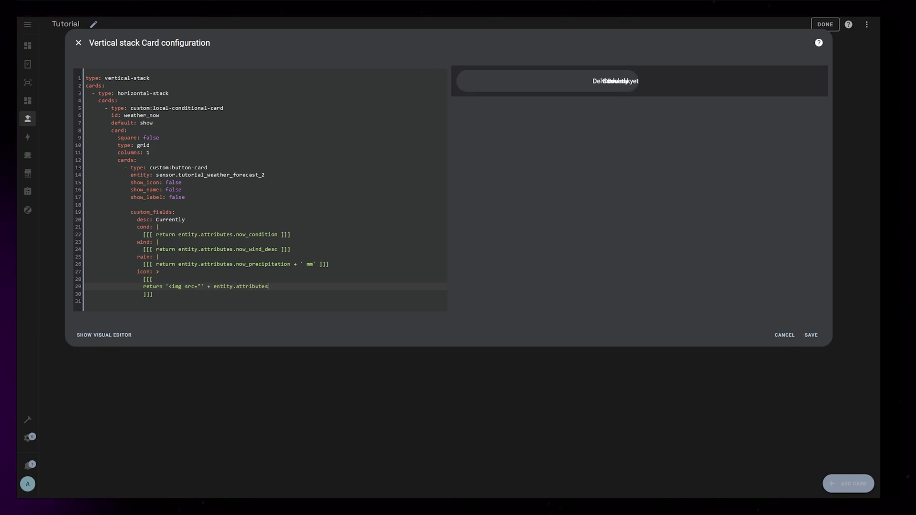
type(".now_icon + '")
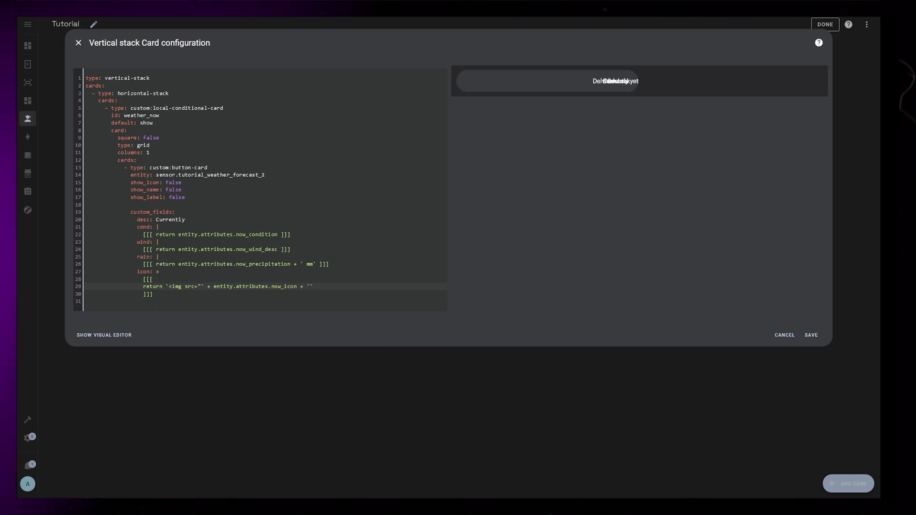
type("\" width=\"240\" height=")
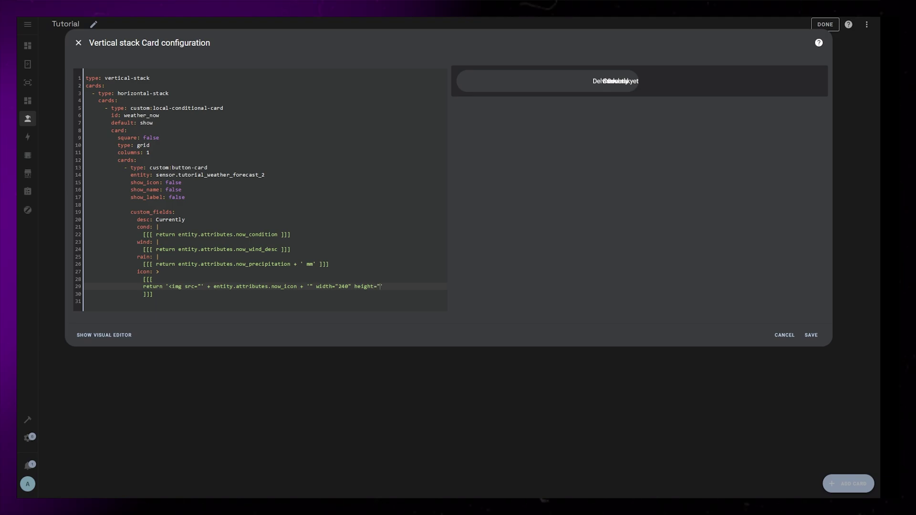
type("40")
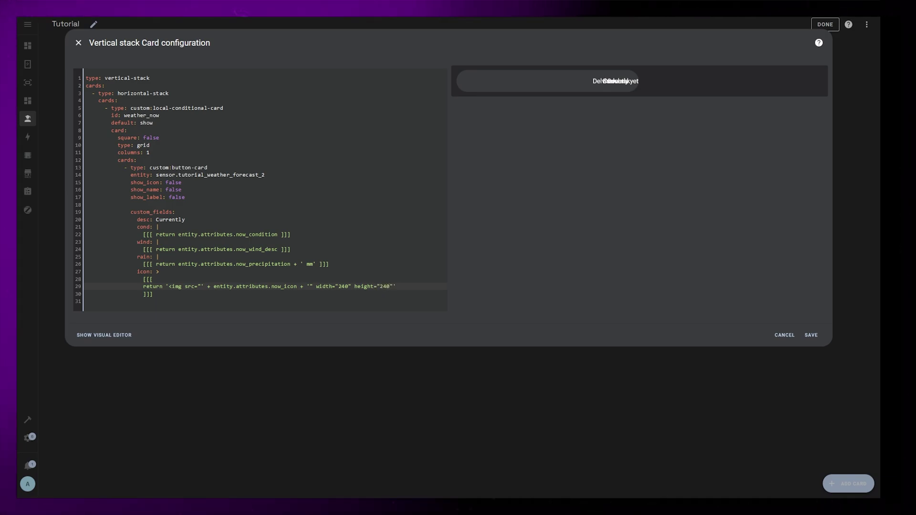
type("\">")
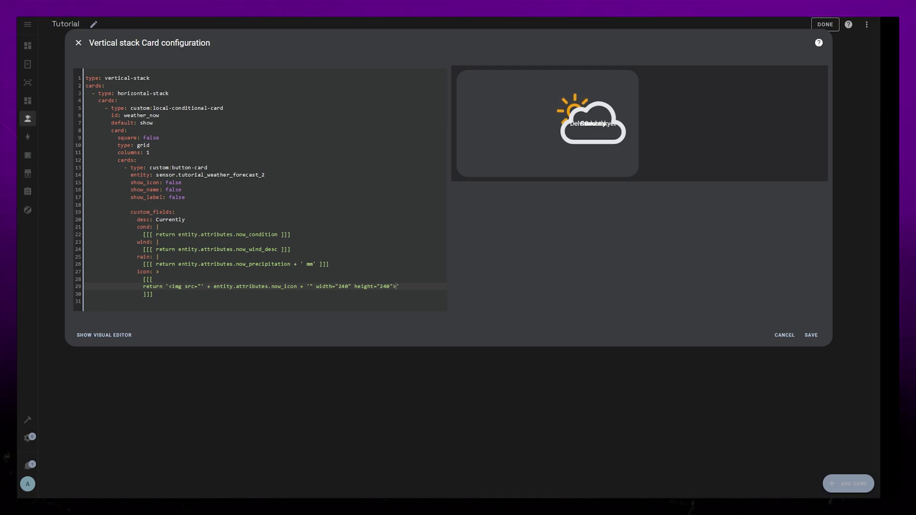
Step: Add a temp custom field below icon with the | block marker and a multi-line [[[ ]]] template containing return
left_click(153, 294)
key("Return")
key("BackSpace")
type("temp: |")
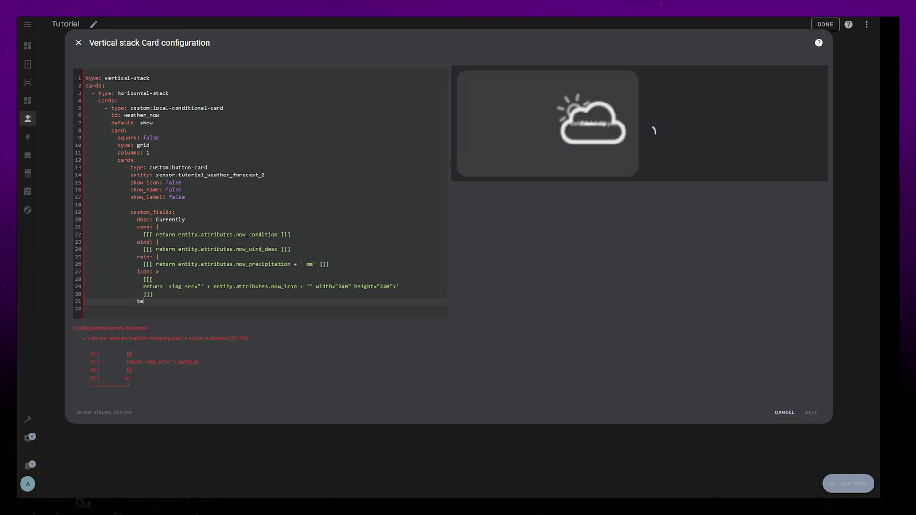
key("Return")
type("[[[")
key("Return")
type("return")
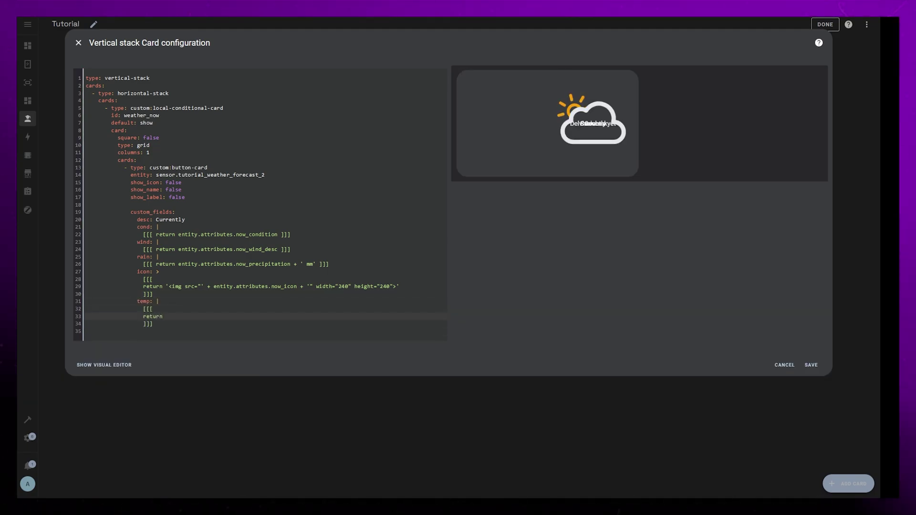
Step: Make the temp template return entity.attributes.now_temp + '°' + entity.attributes.now_feels_like
type(" entity.attributes.now_temp + '")
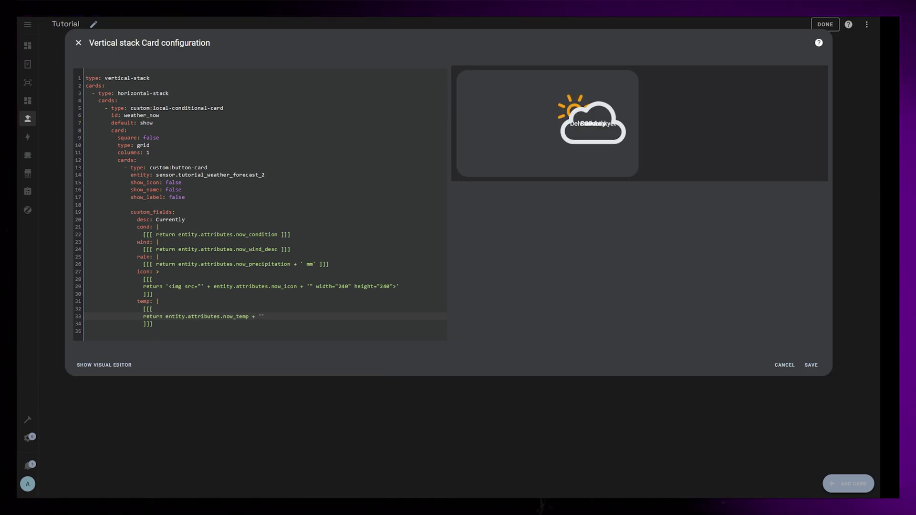
type("°' + ")
type("entity.attributes.now_")
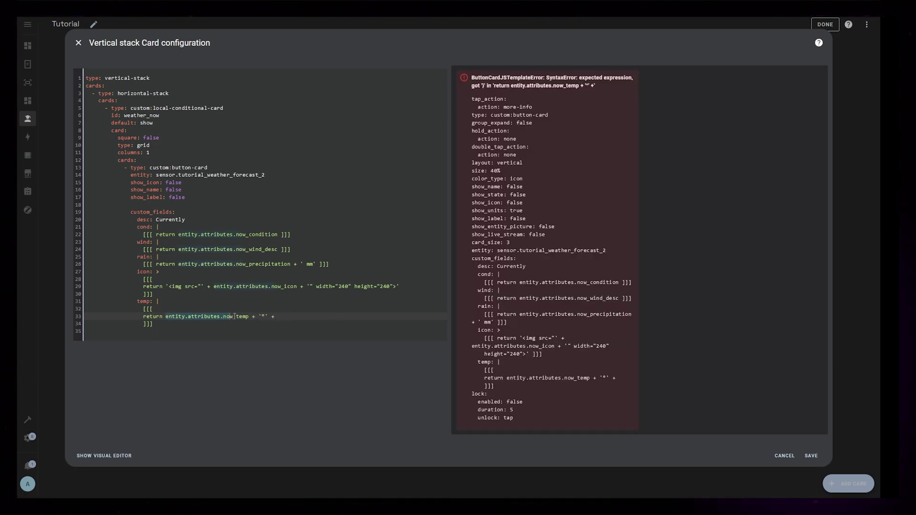
type("feels_l")
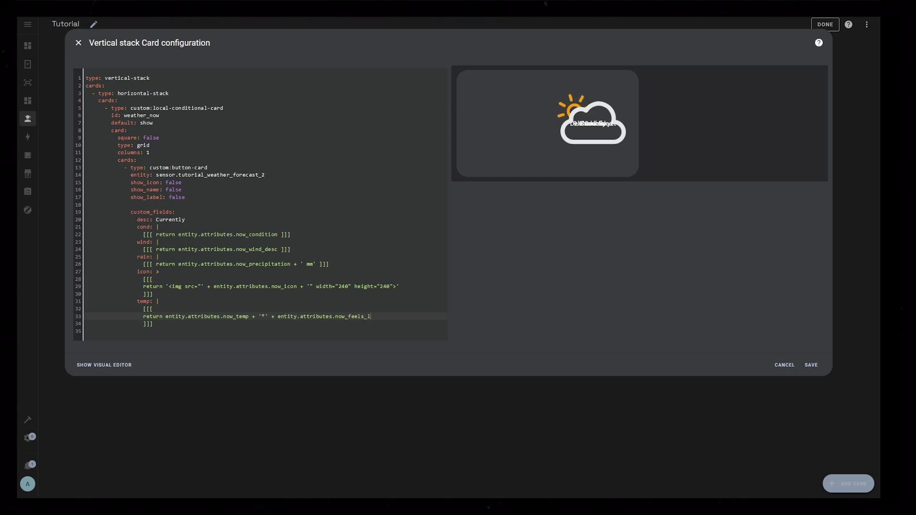
type("ike")
Step: Insert <span style="font-size:0.3em"> after the degree sign in the temp template
left_click(265, 316)
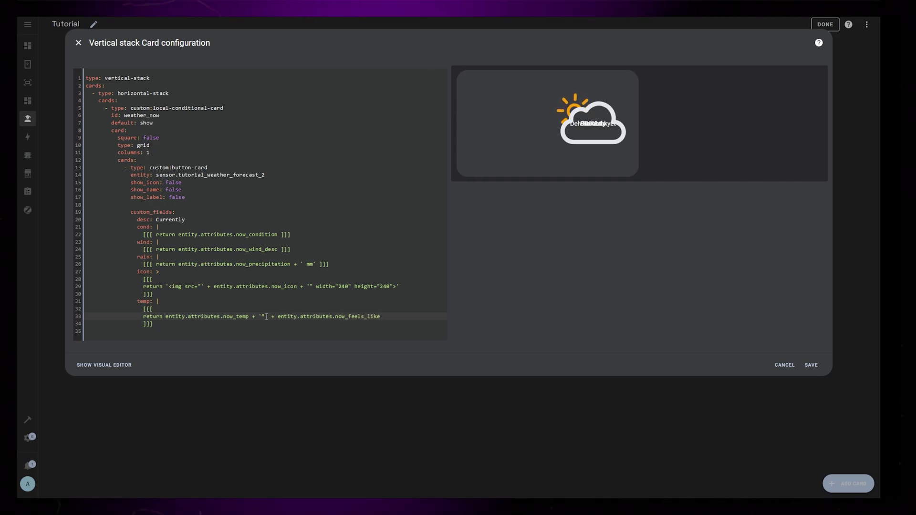
type("<span style=\"\">")
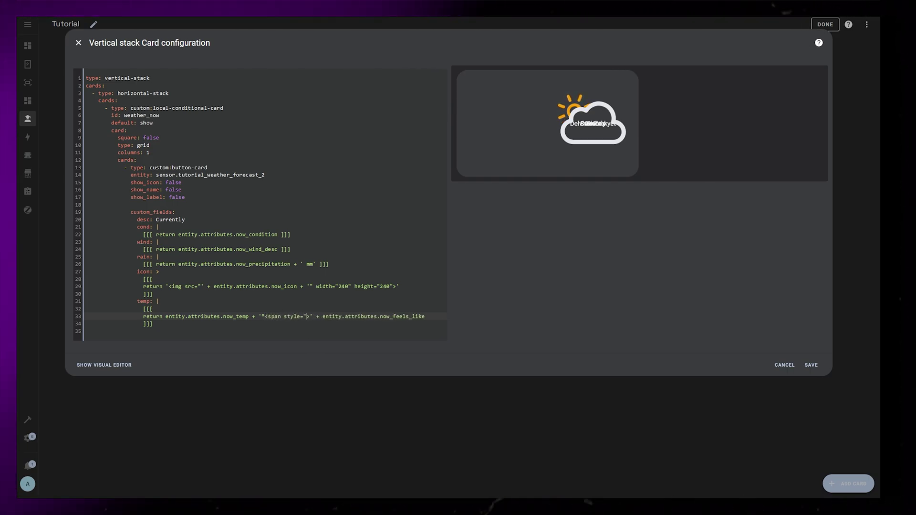
type("font-size:0.3em")
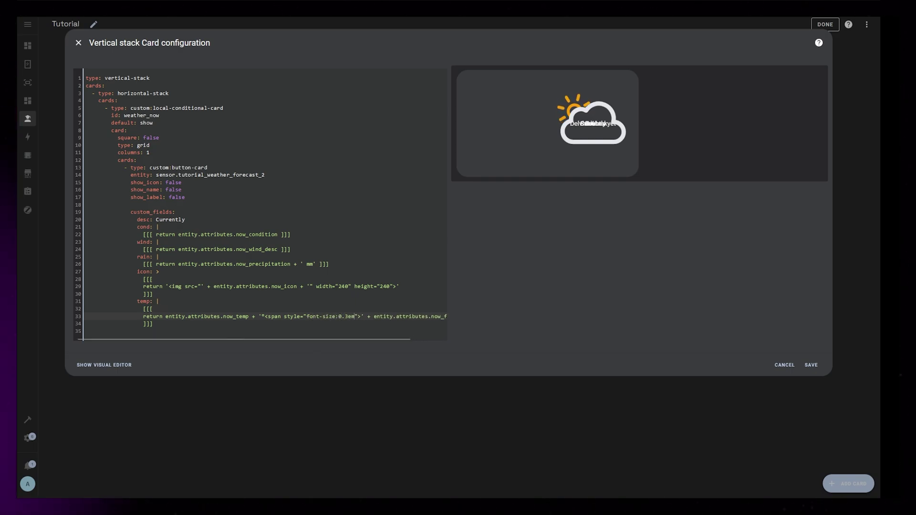
Step: Add a styles section above custom_fields with a grid key holding a grid-template-areas item marked >-
left_click(184, 204)
key("Return")
key("Return")
key("Return")
key("Up")
key("BackSpace")
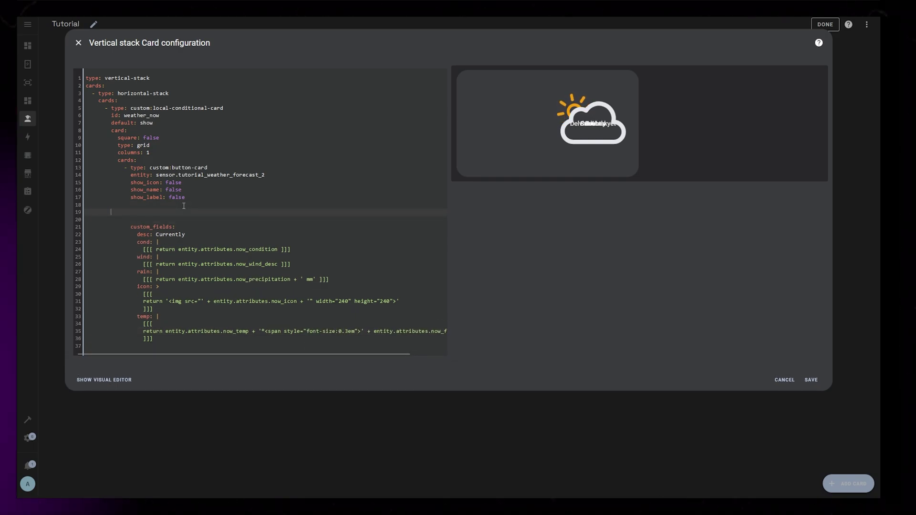
type("sttyles:")
key("Return")
type("grid:")
key("Return")
type("- grid-template-areas: >-")
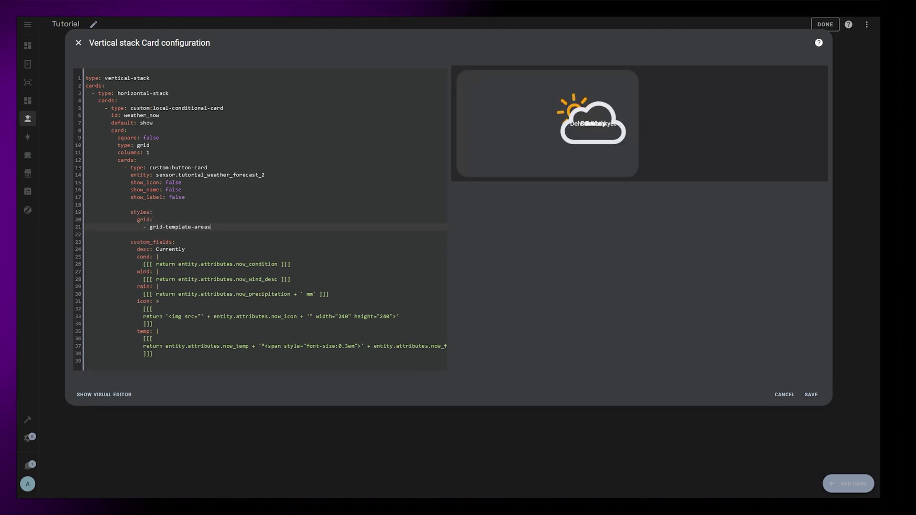
Step: Define the grid-template-areas rows "desc desc desc", "icon icon icon", "temp temp temp" and "cond wind rain"
key("Return")
type("\"")
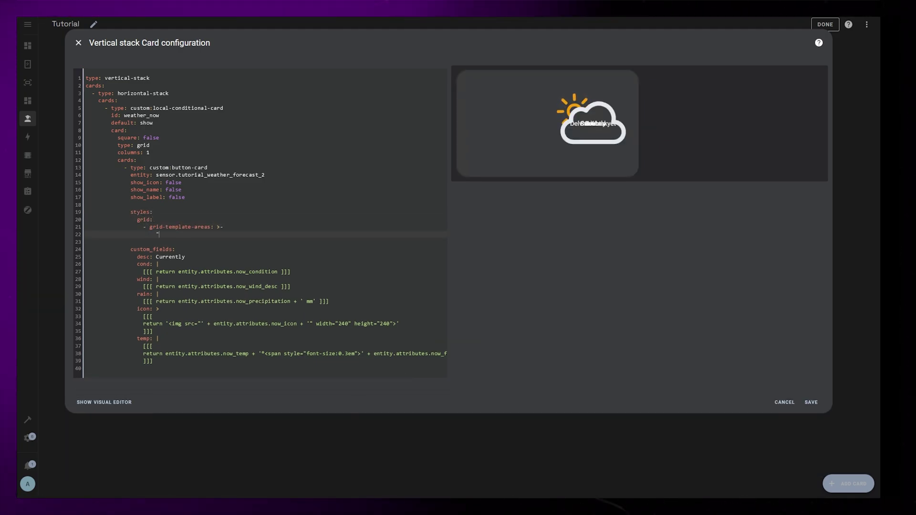
type("des")
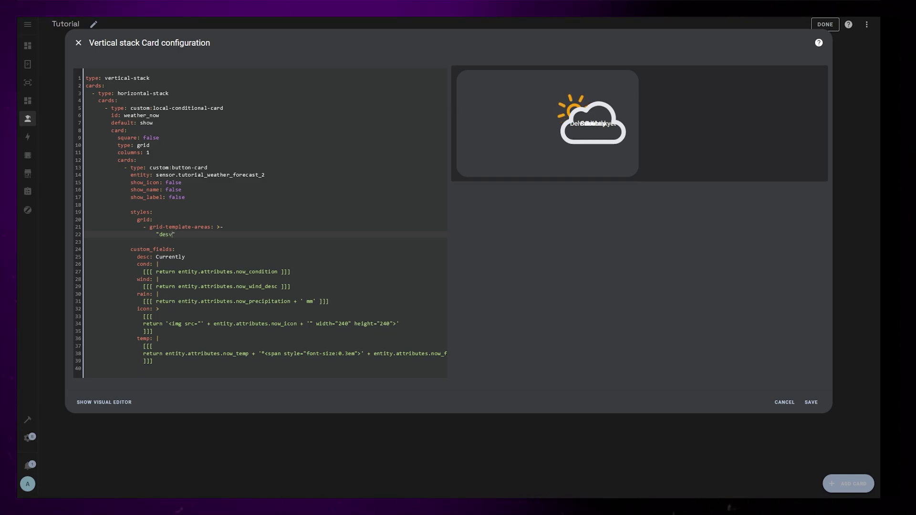
type("c desc desc")
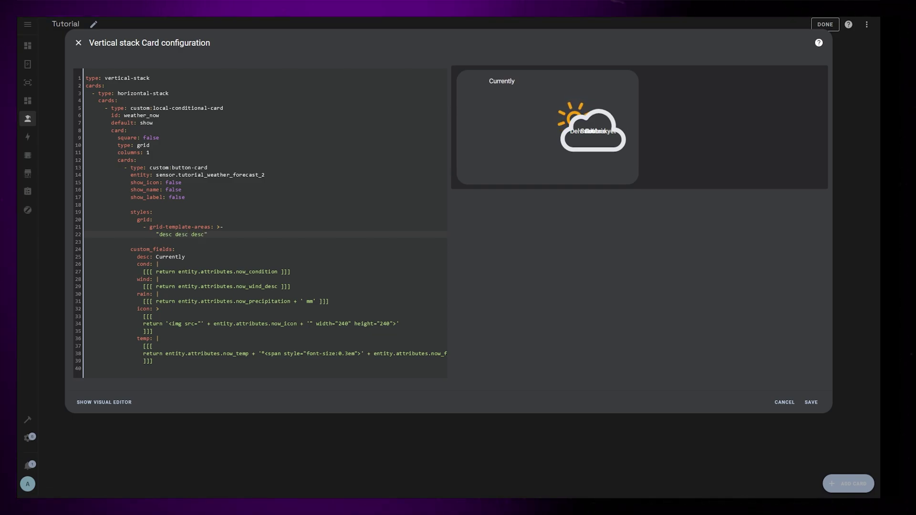
key("Return")
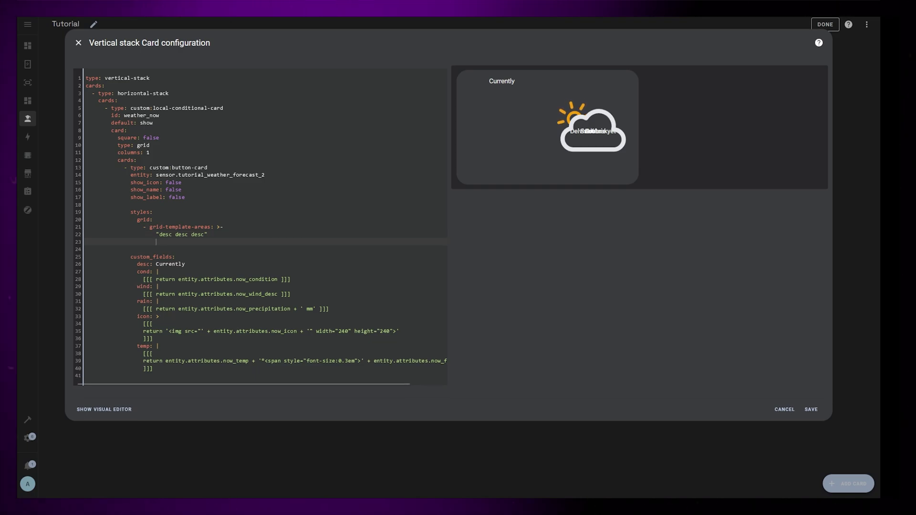
type("\"icon icon icon\"")
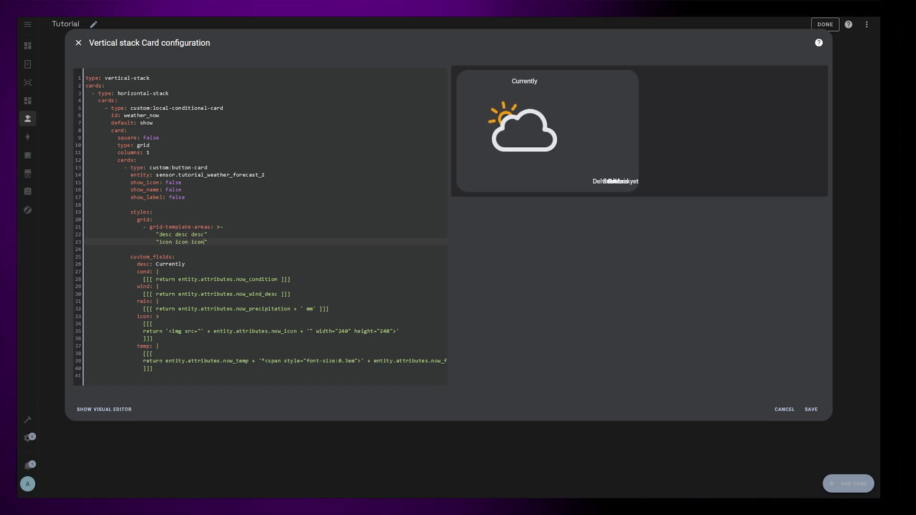
key("Return")
type("\"temp temp temp")
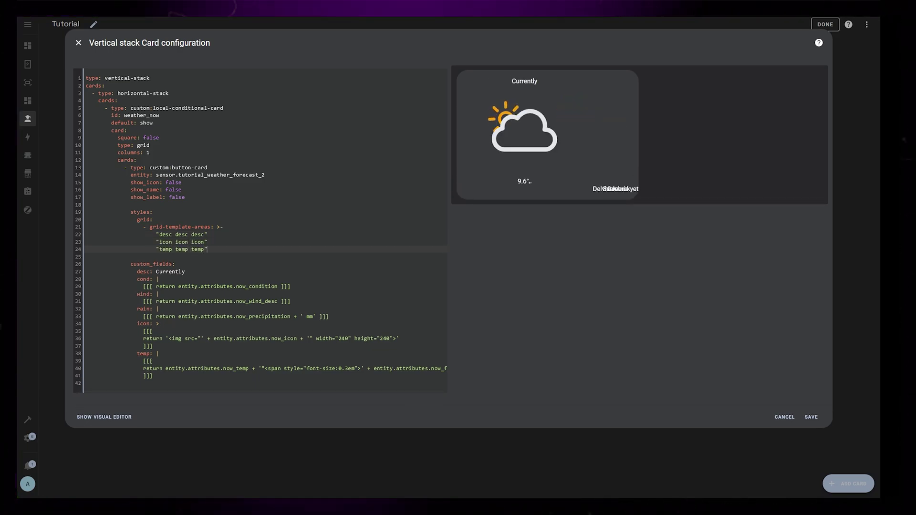
key("Return")
type("\"cond wind rain\"")
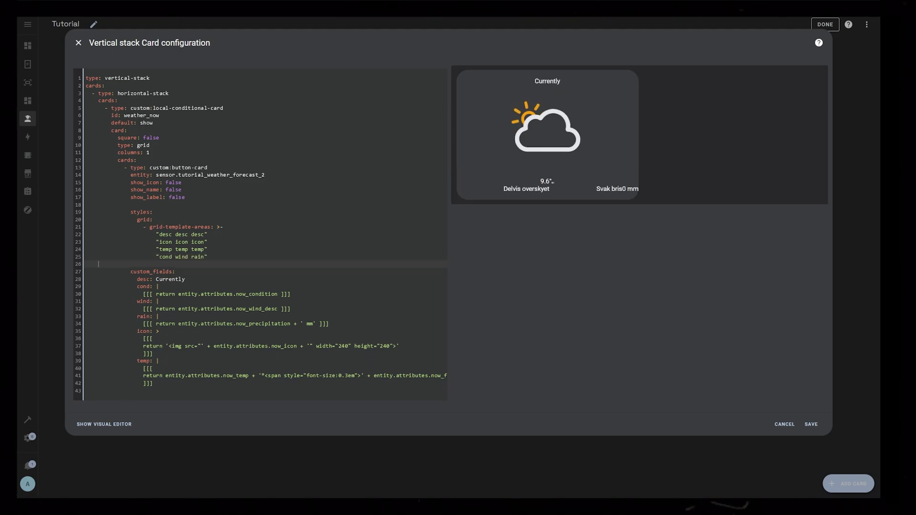
Step: Add grid-template-columns: min-content min-content 1fr and grid-template-rows: min-content to the grid styles
type(" - grid-template-columns: min-")
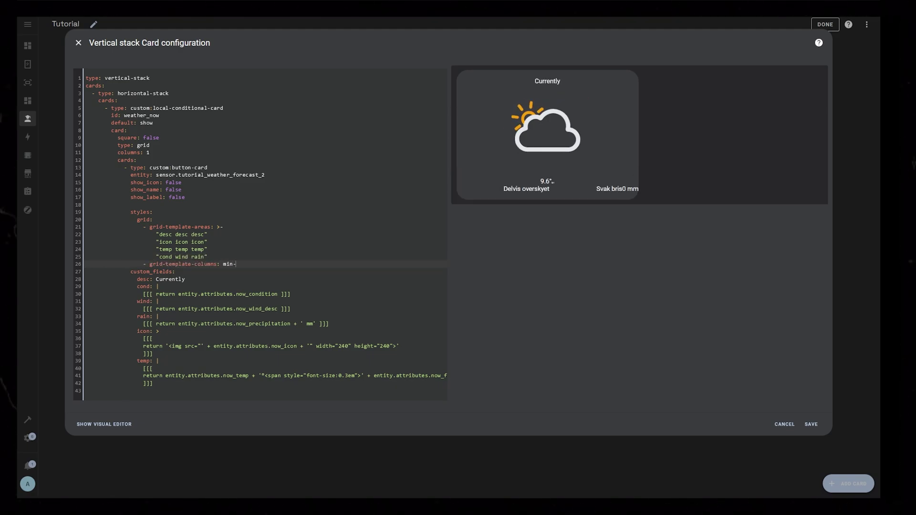
type("content min-content 1fr")
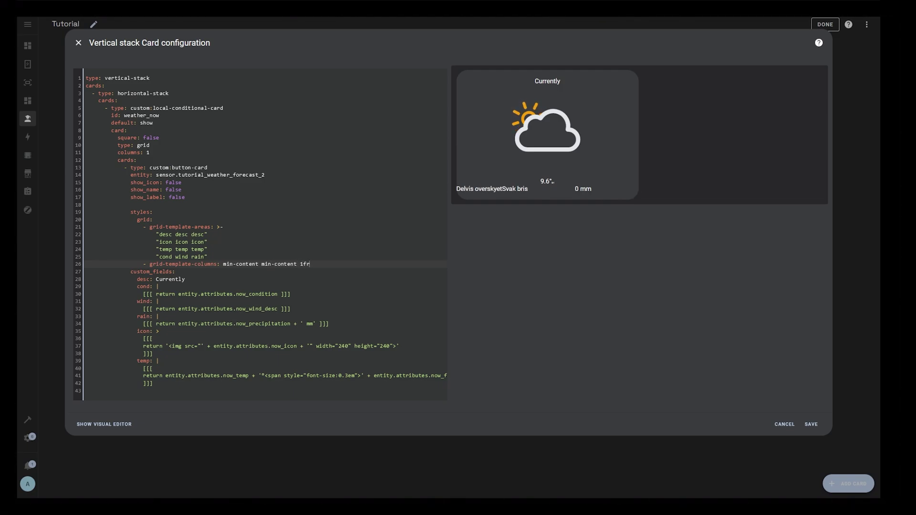
key("Return")
type("- grid-template-rows: min-content")
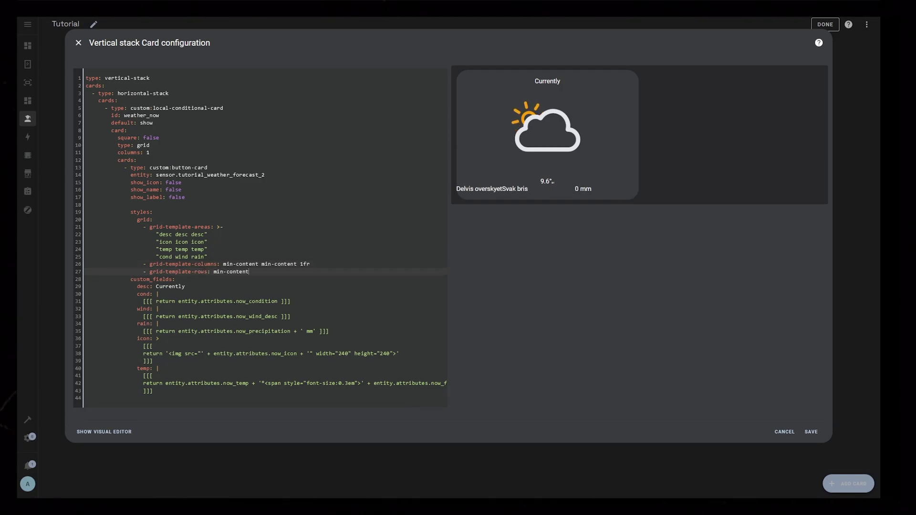
Step: Add a card key to the styles with padding: 24px
key("Return")
type("card:")
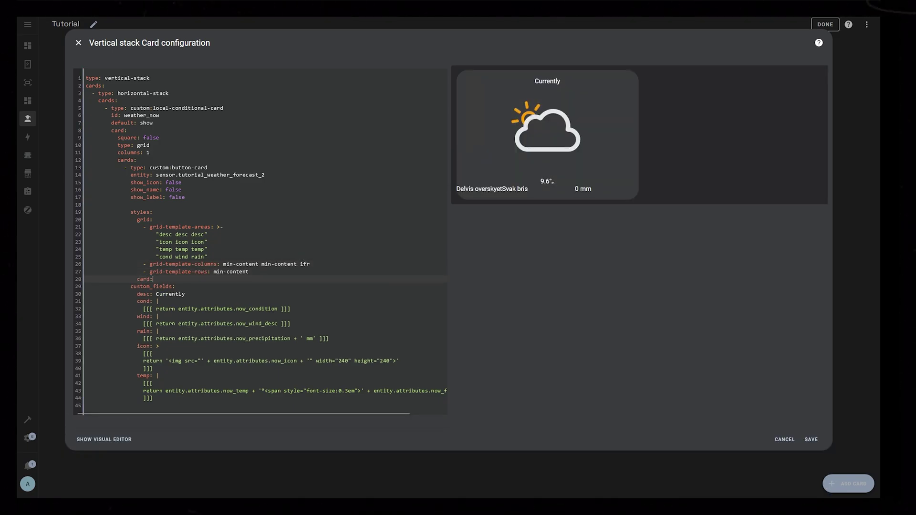
key("Return")
type("- padding: 24px")
Step: Add a custom_fields key under styles with empty entries for desc, wind, rain, icon and temp
key("Return")
type("custom_fields:")
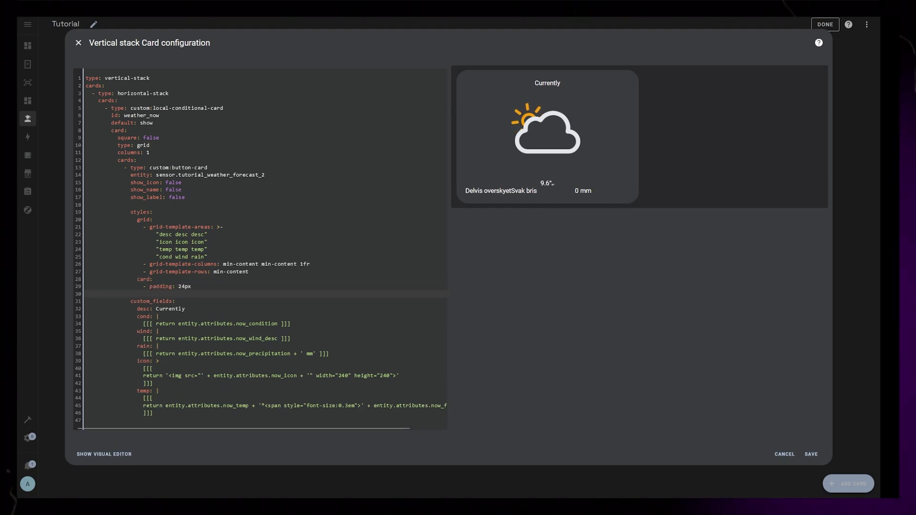
key("Return")
key("Return")
key("Up")
key("Tab")
type("desc: wind: rain: icon: temp:")
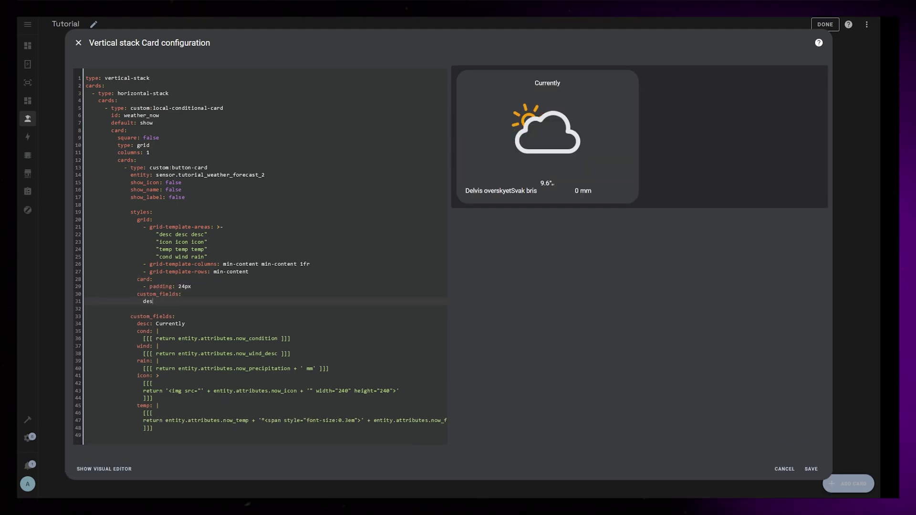
Step: Add justify-self: start to the desc and wind entries in the custom field styles
left_click(159, 301)
key("Return")
key("Tab")
type("- justify-self: start")
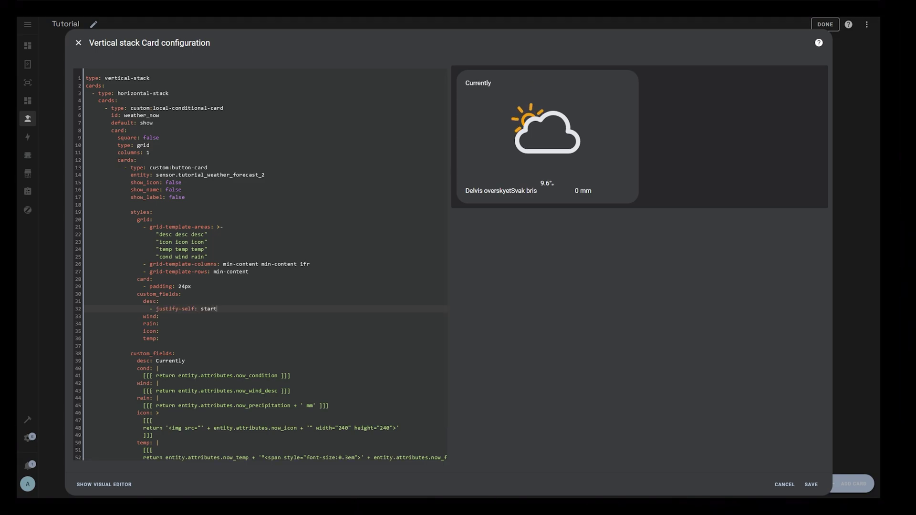
key("Down")
type("- justify-self: start")
key("Down")
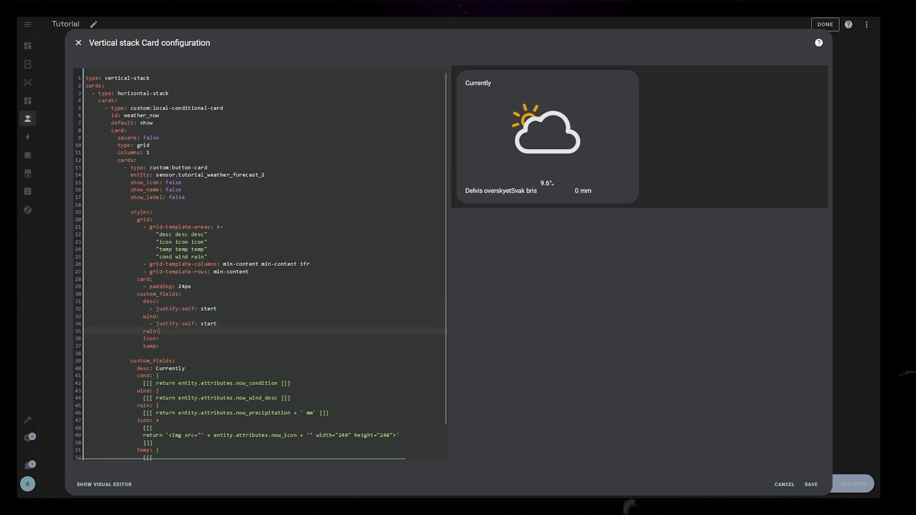
Step: Add justify-self: start to the rain and temp style entries, and give temp font-size: 4em
key("ctrl+v")
key("Down")
key("Down")
key("ctrl+v")
key("Return")
type("- font-size: 4em")
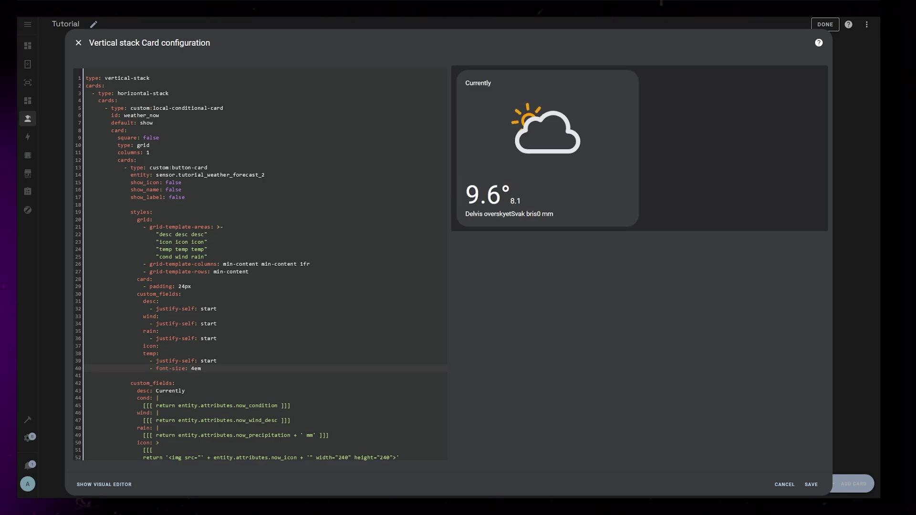
Step: Add font-weight: 300 and line-height: 1em to the temp entry in the custom field styles
key("Return")
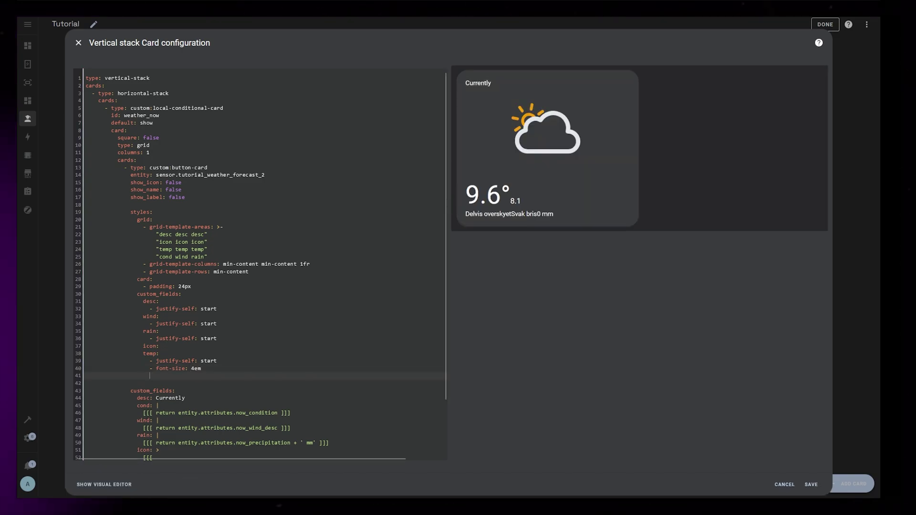
type("- font-weight: 300")
key("Return")
type("- line-height: 1em")
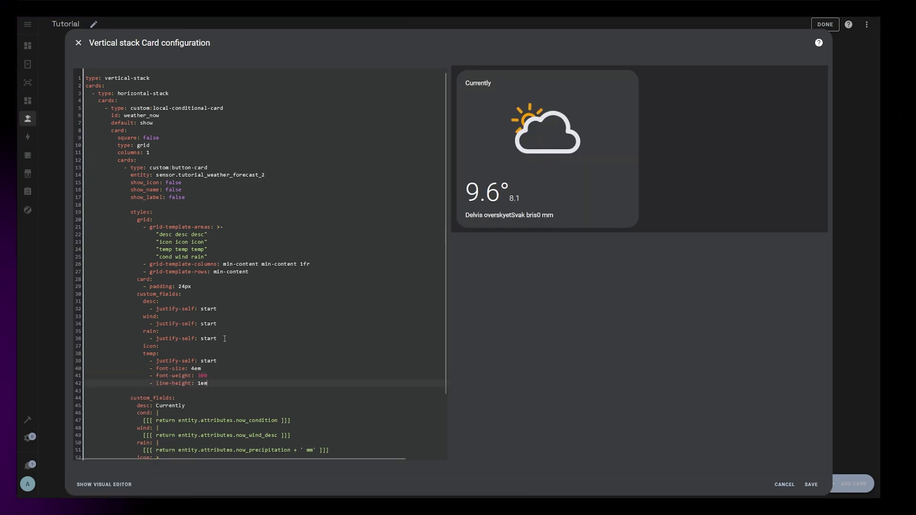
Step: Add padding-right: 12px to the wind and rain entries in the custom field styles
left_click(228, 322)
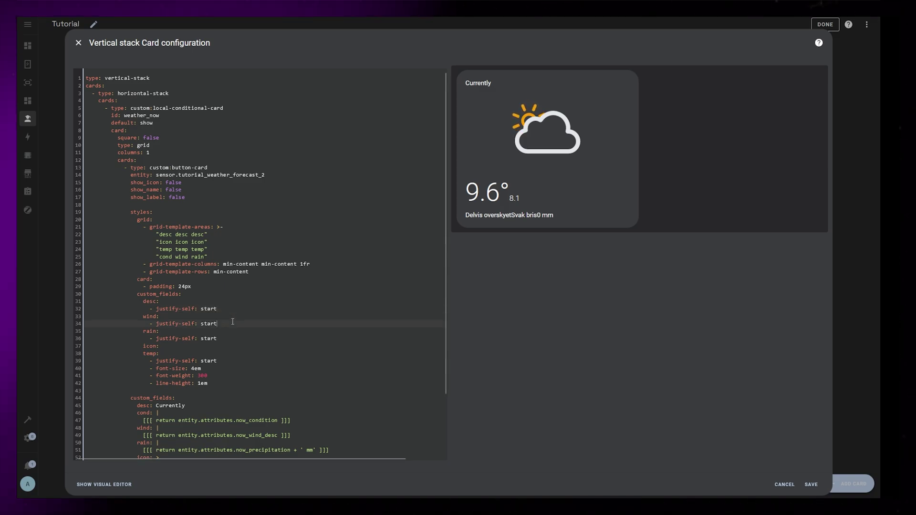
key("Return")
type("- padding-right: 12px")
key("Down")
key("Down")
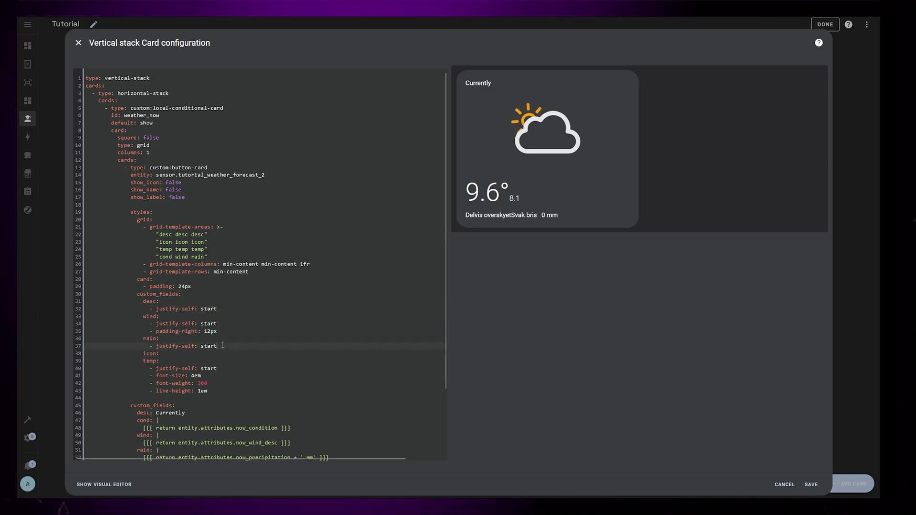
key("Return")
type("- padding-right: 12px")
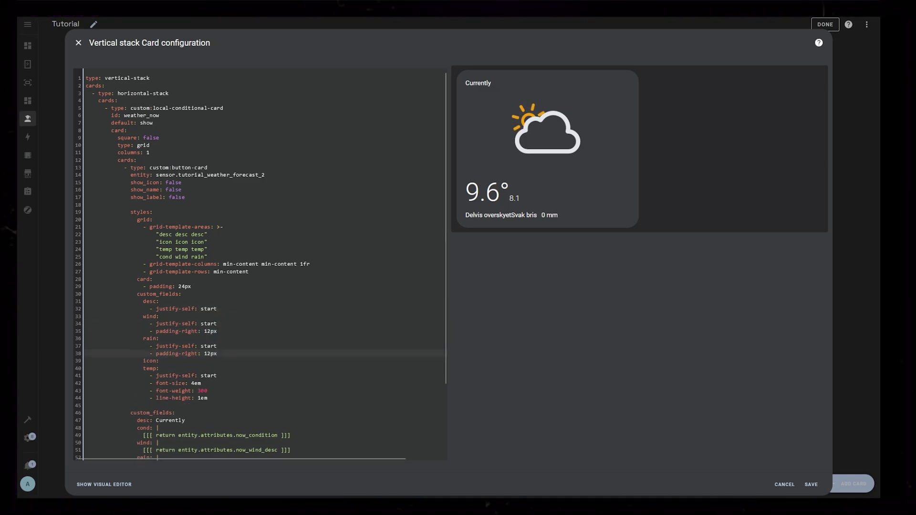
Step: Insert a cond entry above wind in the custom field styles, with justify-self: start and padding-right: 12px
key("Return")
key("BackSpace")
type("cond:")
key("Return")
left_click_drag(238, 346, 164, 331)
key("ctrl+c")
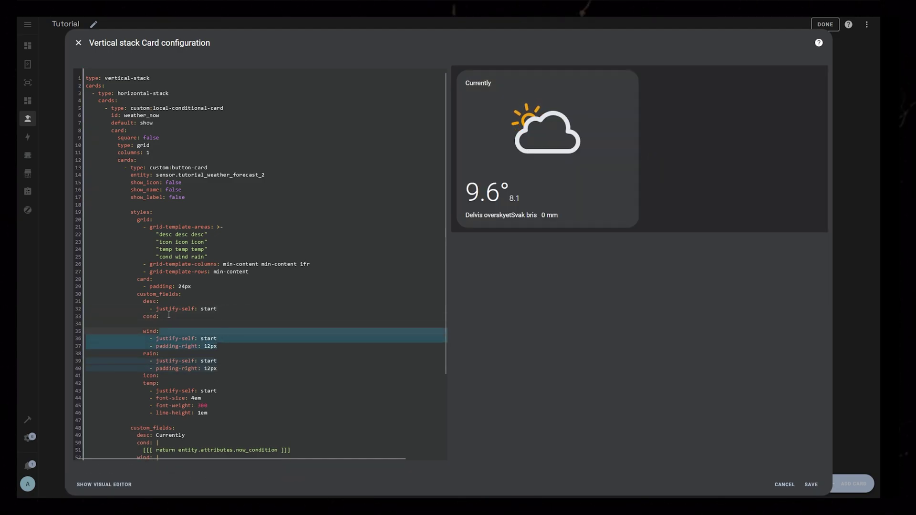
left_click(167, 315)
key("ctrl+v")
key("Delete")
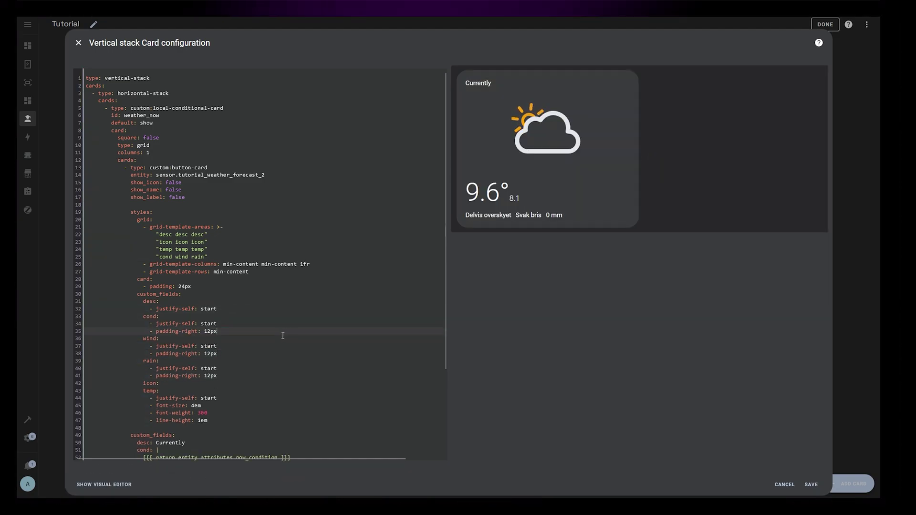
Step: Add a tap_action above the button card's styles with action: fire-dom-event
left_click(143, 206)
key("Return")
key("Return")
left_click(188, 214)
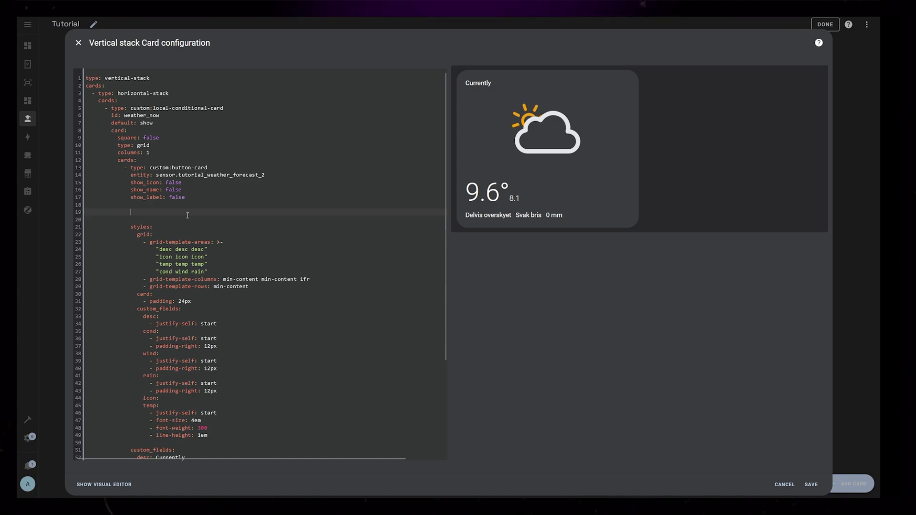
type("tap_action:")
key("Return")
type("action: fire-dom-event")
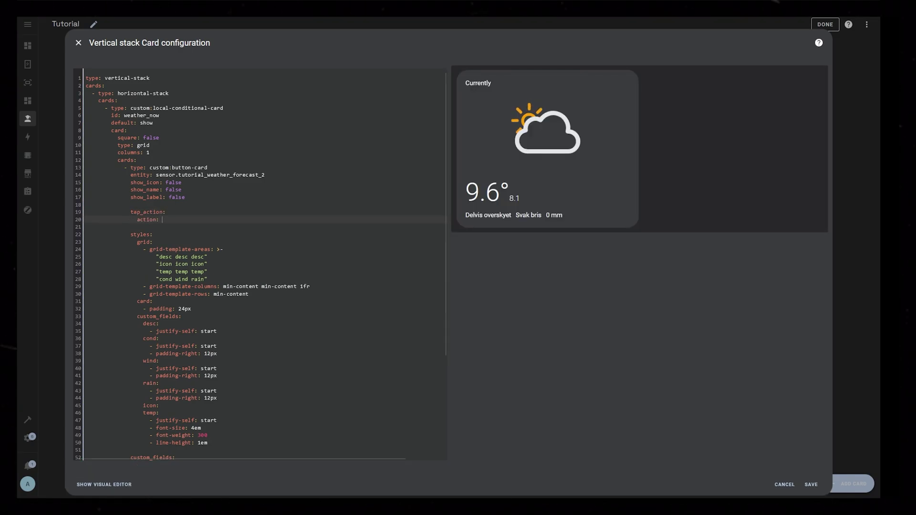
Step: Add local_conditional_card under tap_action with action: set and an ids list containing weather_now: hide
key("Return")
type("local_conditional")
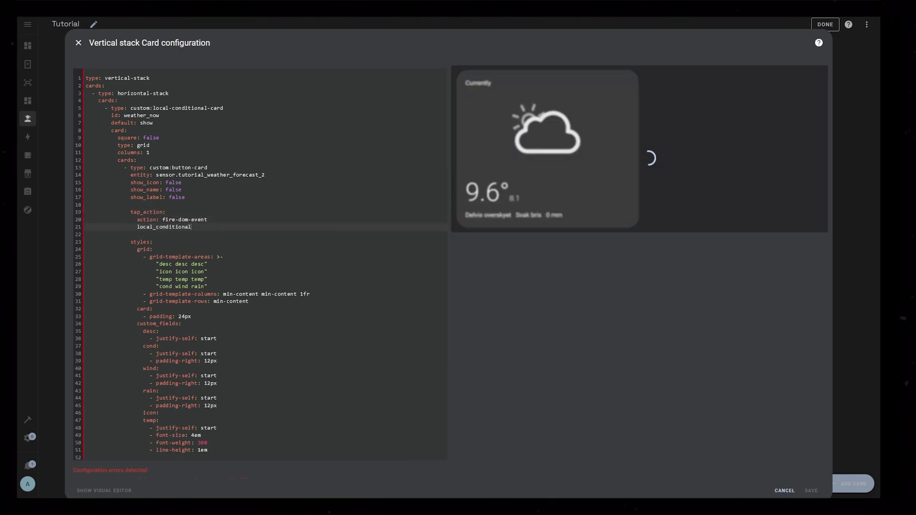
type("_card:")
key("Return")
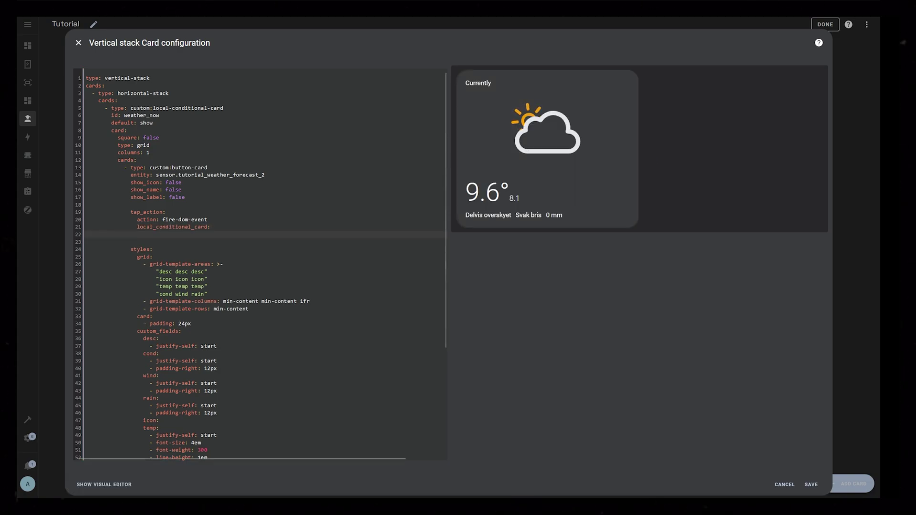
type("action: set")
key("Return")
type("ids:")
key("Return")
type("- weather_now")
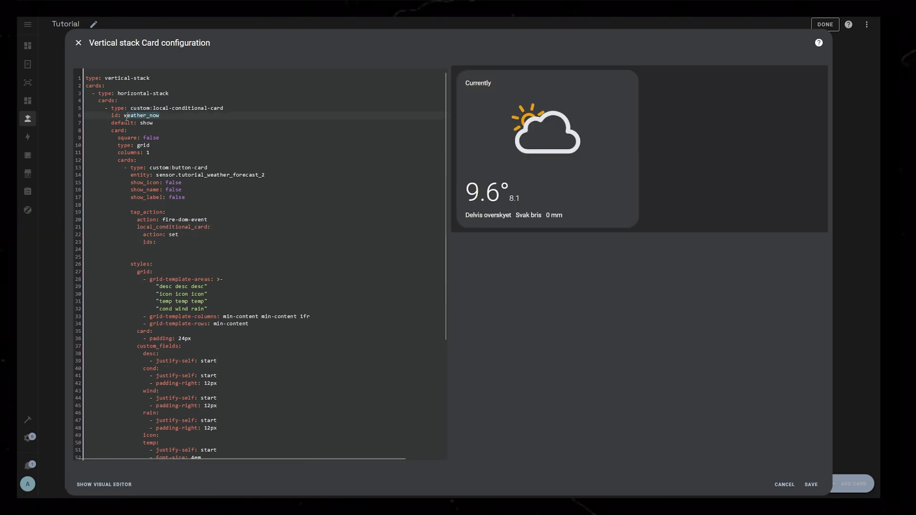
type(": hide")
Step: Duplicate the weather_now entry in the ids list, change it to weather_today: show, and remove the blank line before styles
key("shift+Home")
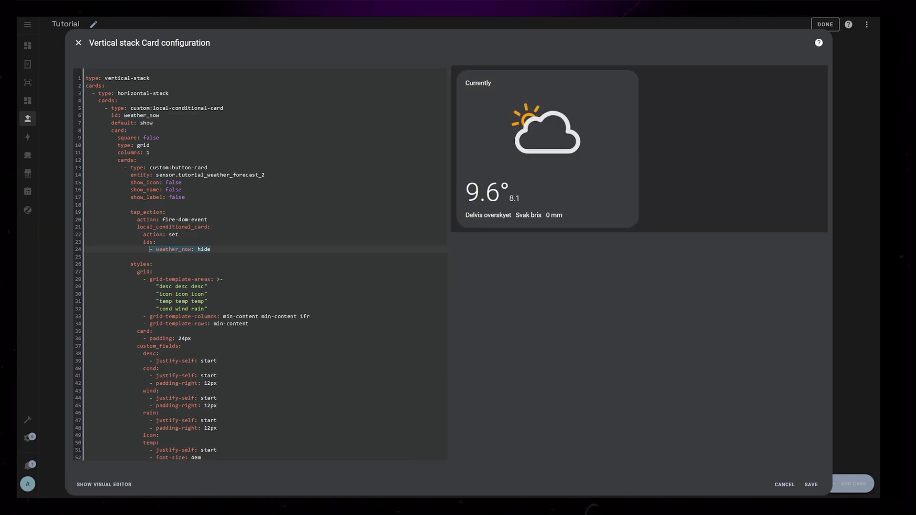
key("ctrl+c")
key("End")
key("Return")
key("ctrl+v")
left_click_drag(191, 257, 184, 256)
key("shift+Left")
type("today")
key("End")
key("ctrl+shift+Left")
type("show")
left_click(226, 264)
key("BackSpace")
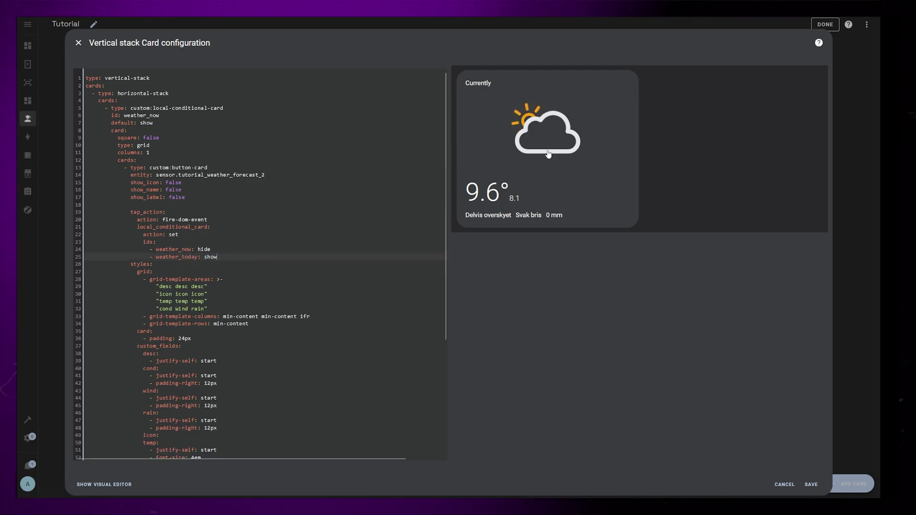
left_click(251, 265)
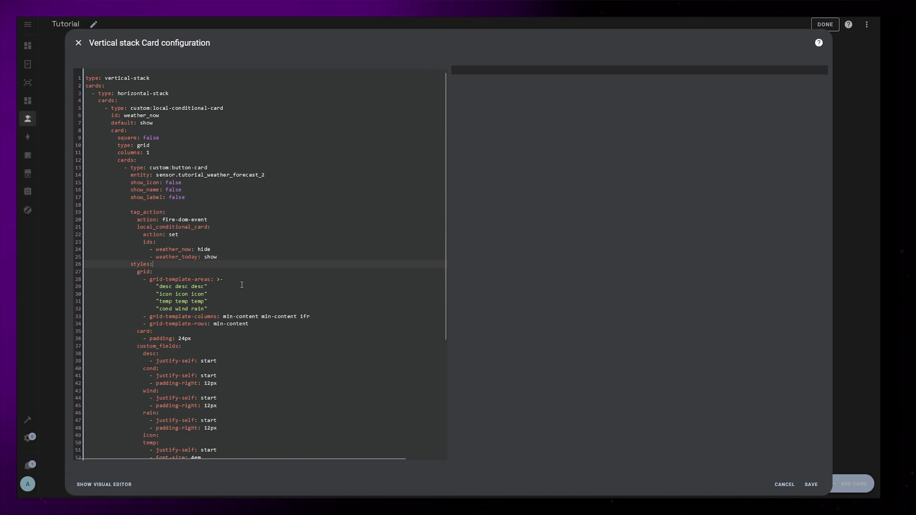
Step: Make the second card a weather_today copy of the first, with ids weather_now: show and weather_today: hide, and default: hide
left_click(105, 489)
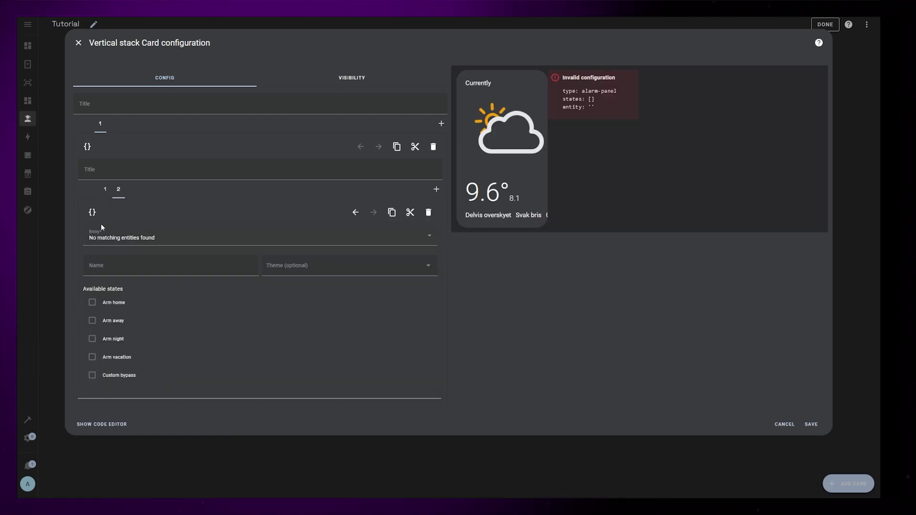
left_click(93, 214)
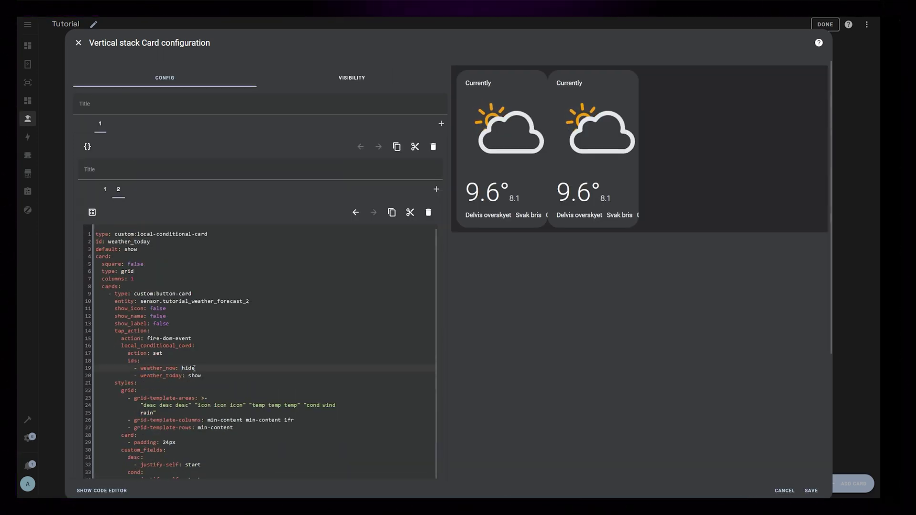
type("show")
left_click_drag(181, 368, 201, 375)
type("hide")
left_click_drag(125, 249, 138, 249)
type("hi")
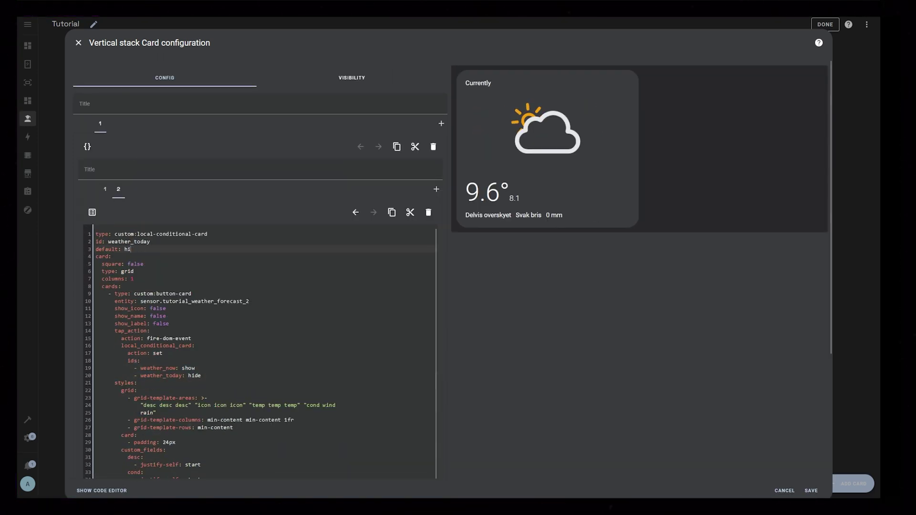
type("de")
Step: Set the weather_today card's default to show, its desc to Today, and its cond field to today_condition
type("show")
scroll(206, 284, "down", 5)
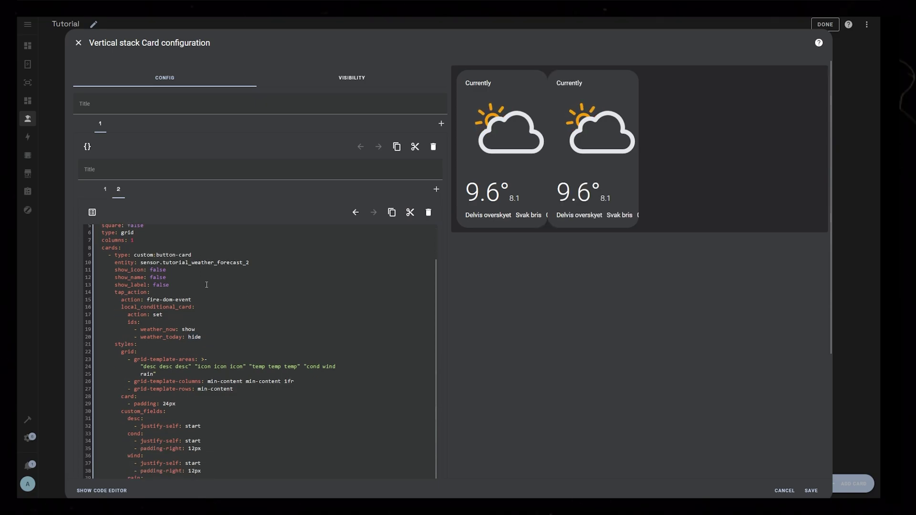
left_click_drag(140, 364, 196, 364)
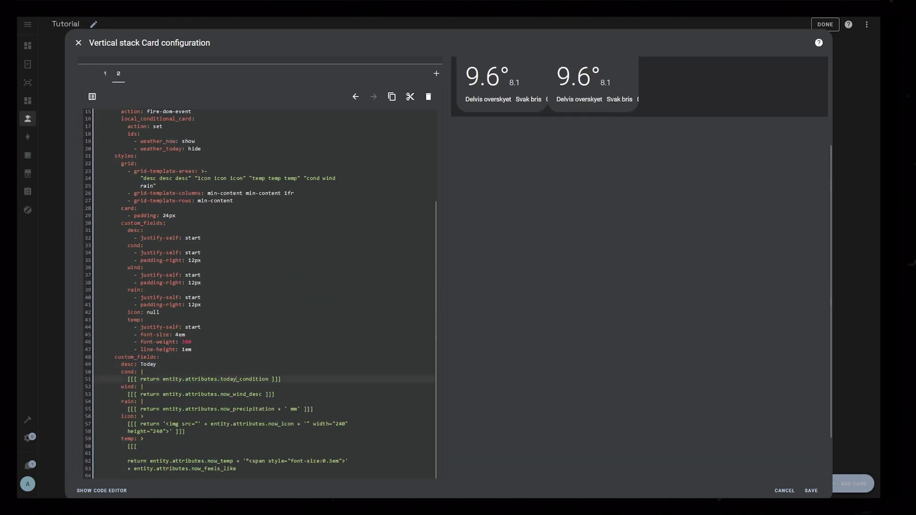
Step: Switch the wind, rain, icon and temp fields to today_wind_desc, today_precipitation, today_icon and today_temp
left_click_drag(231, 394, 221, 394)
key("ctrl+v")
left_click_drag(229, 408, 220, 408)
key("ctrl+v")
left_click_drag(277, 424, 268, 423)
key("ctrl+v")
left_click_drag(217, 460, 208, 460)
key("ctrl+v")
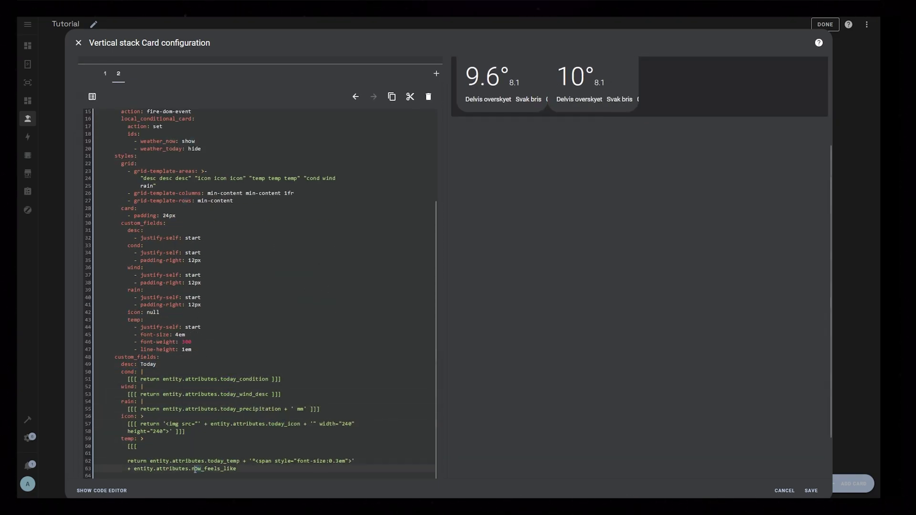
Step: Set the weather_today card's default back to hide
scroll(152, 258, "up", 3)
double_click(131, 249)
type("hide")
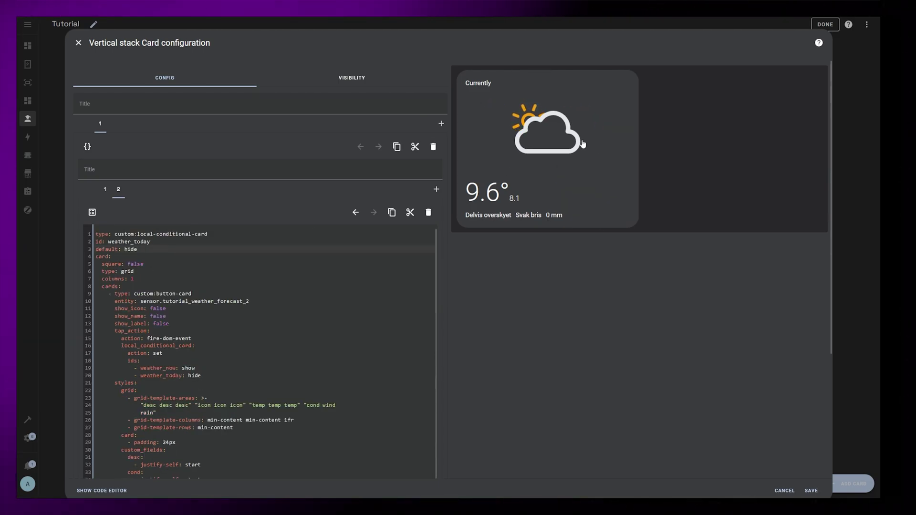
Step: Test the tap action in the preview by toggling between the Currently and Today cards
left_click(579, 153)
left_click(576, 157)
left_click(553, 158)
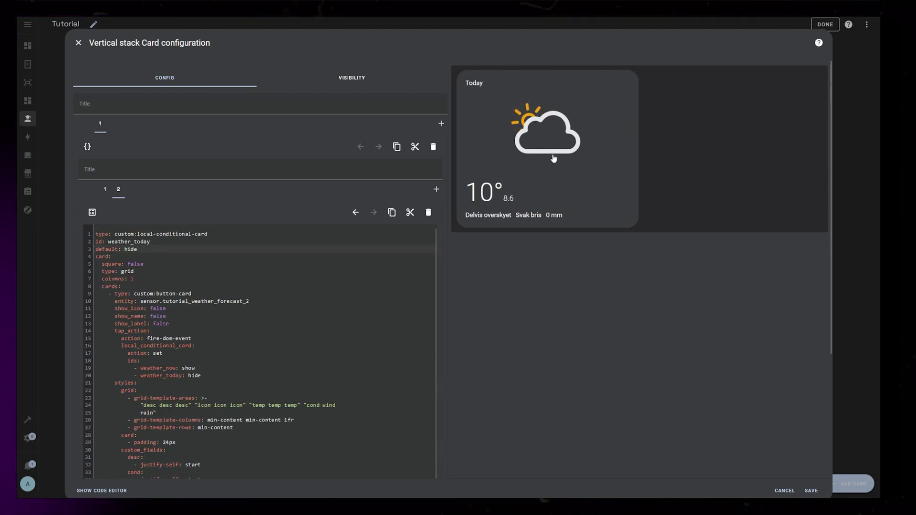
left_click(563, 145)
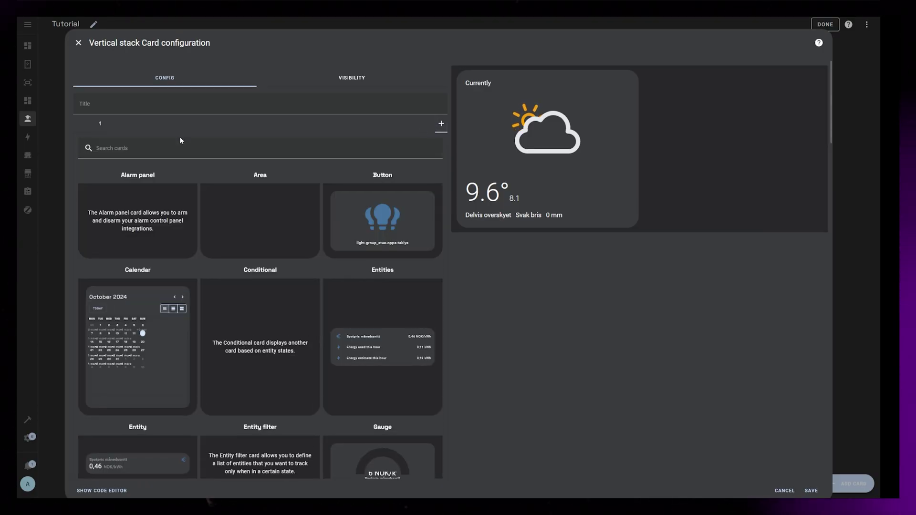
Step: Add a custom gap card to the vertical stack with height: 10
left_click(180, 148)
type("gap")
left_click(143, 193)
left_click(88, 147)
left_click(110, 176)
type("height: 10")
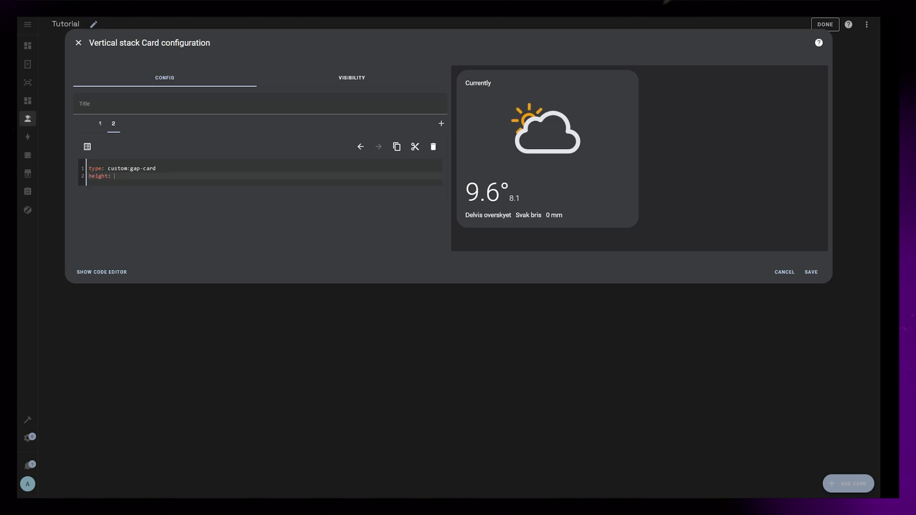
Step: Add a custom button card to the vertical stack with entity: sensor.tutorial_weather_forecast_2
left_click(441, 124)
left_click(123, 148)
type("button")
left_click(274, 219)
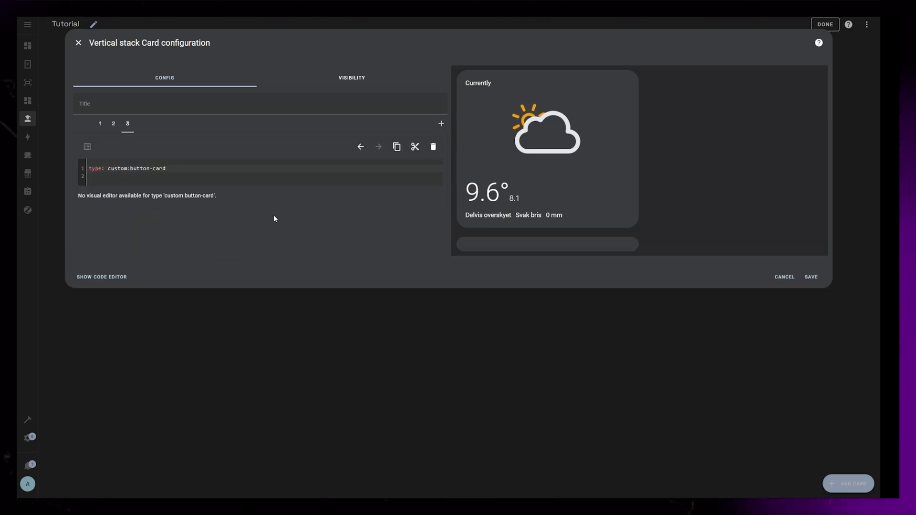
type("entity: sensor.tutorial_weather_forecast_2")
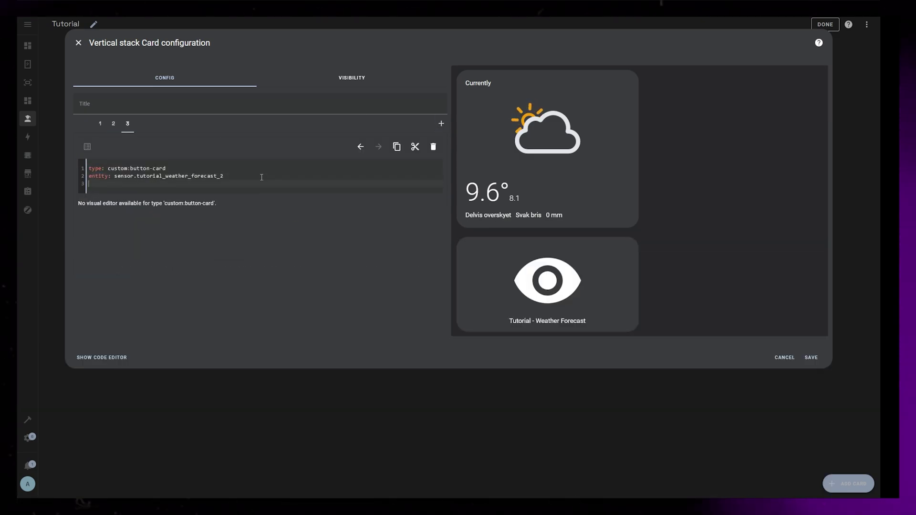
Step: Set show_icon, show_name and show_label to false on the new button card
key("Return")
type("show_icon: false")
key("Return")
type("show_name: false")
key("Return")
type("show_label: false")
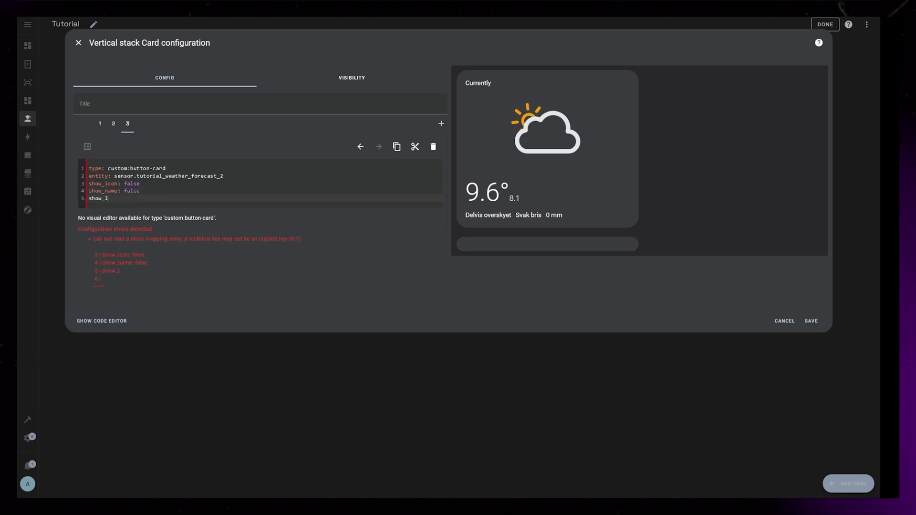
Step: Add custom_fields with a cond template that returns entity.attributes.forc1_condition
key("Return")
key("Return")
type("custom_fields:")
key("Return")
type("cond: >")
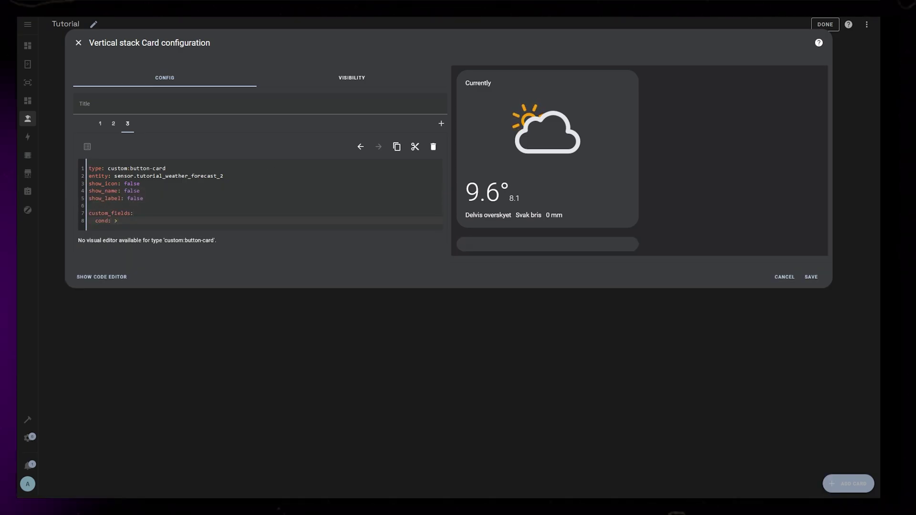
key("Return")
type("[[[")
key("Return")
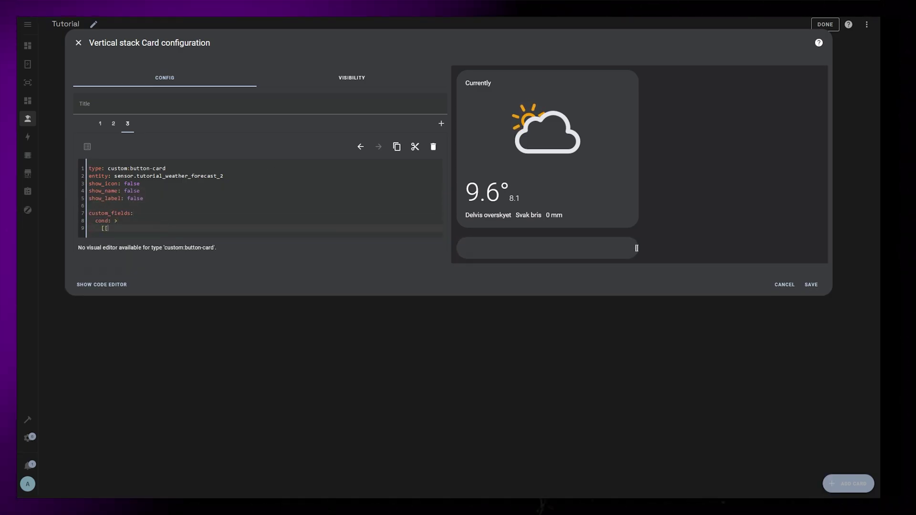
type("return entity.attributes.f")
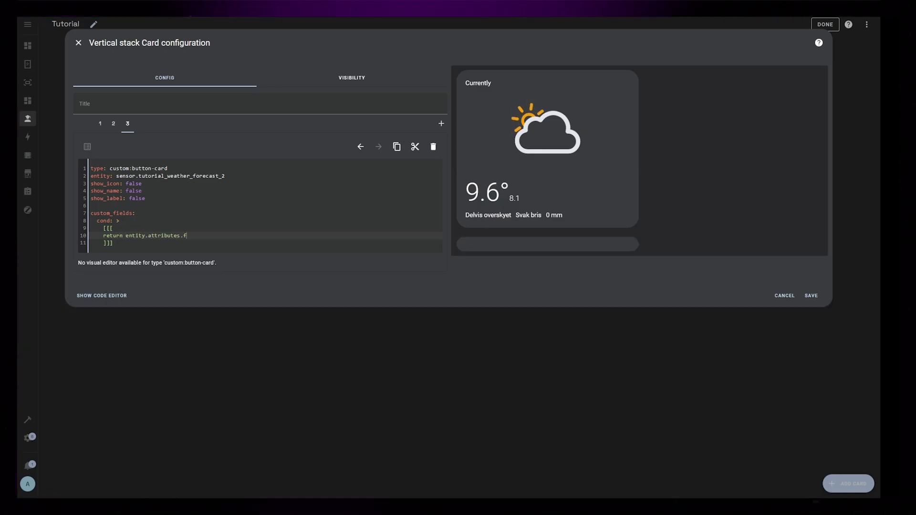
type("orc1_condition +")
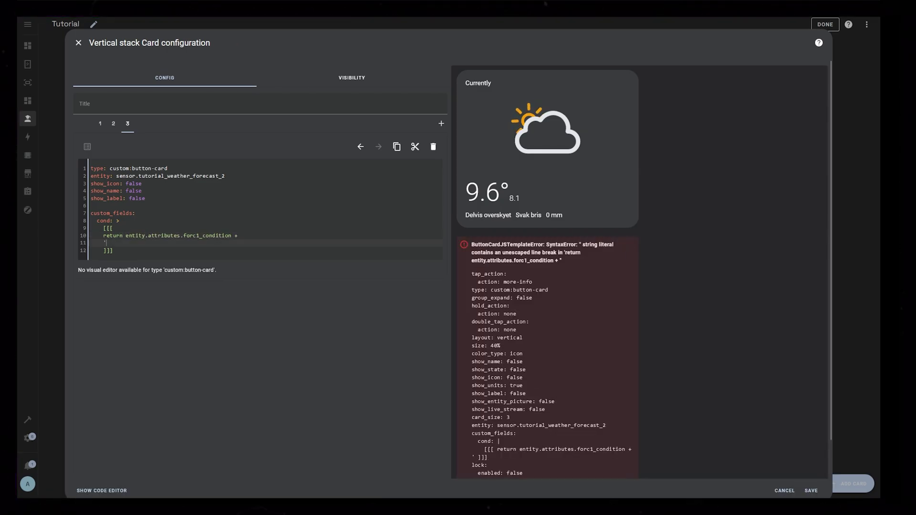
Step: Extend the cond template with an empty string and entity.attributes.forc1_precipitation + ' mm'
key("Return")
type("' +")
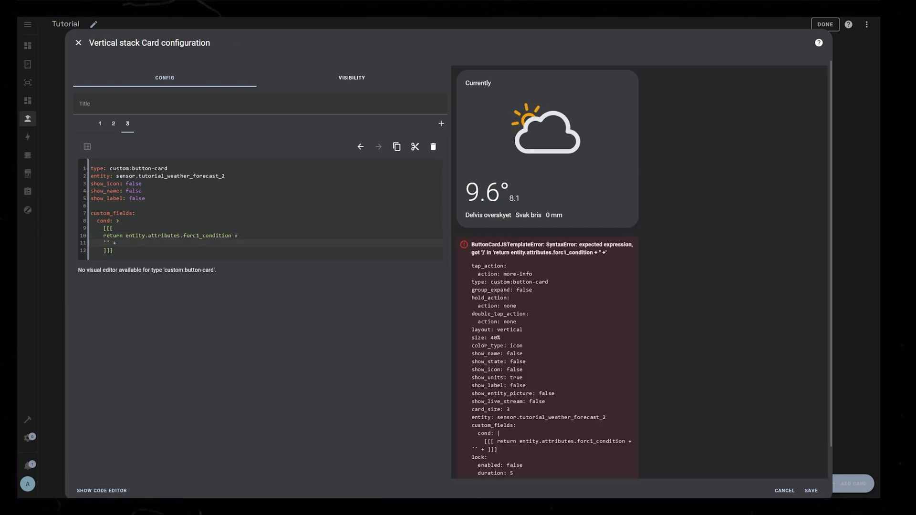
key("Return")
left_click_drag(138, 234, 231, 236)
key("ctrl+c")
left_click(136, 249)
key("ctrl+v")
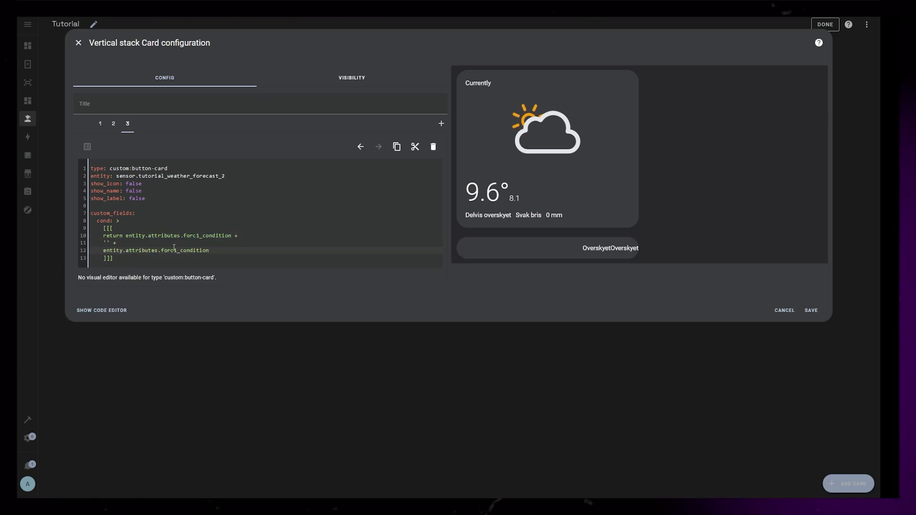
type("+ ' mm")
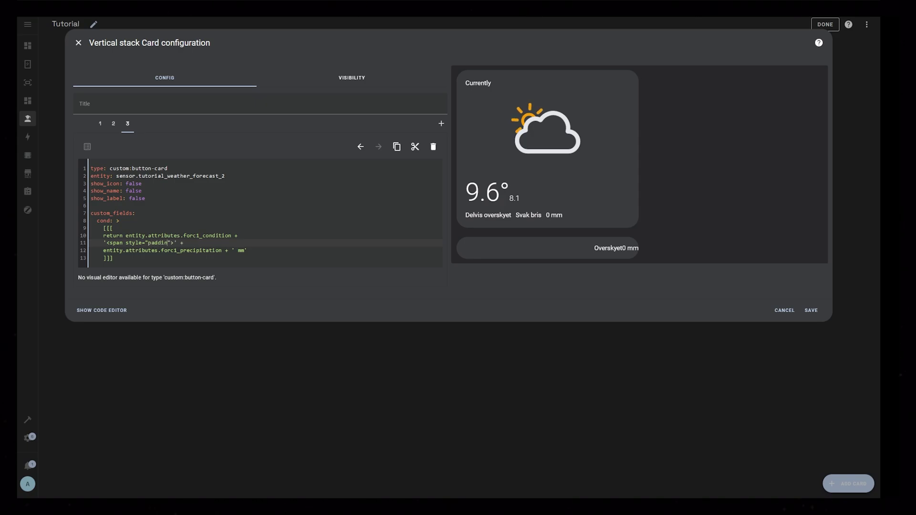
Step: Add a day custom field below the cond template, holding an empty [[[ ]]] template
left_click(149, 258)
key("Return")
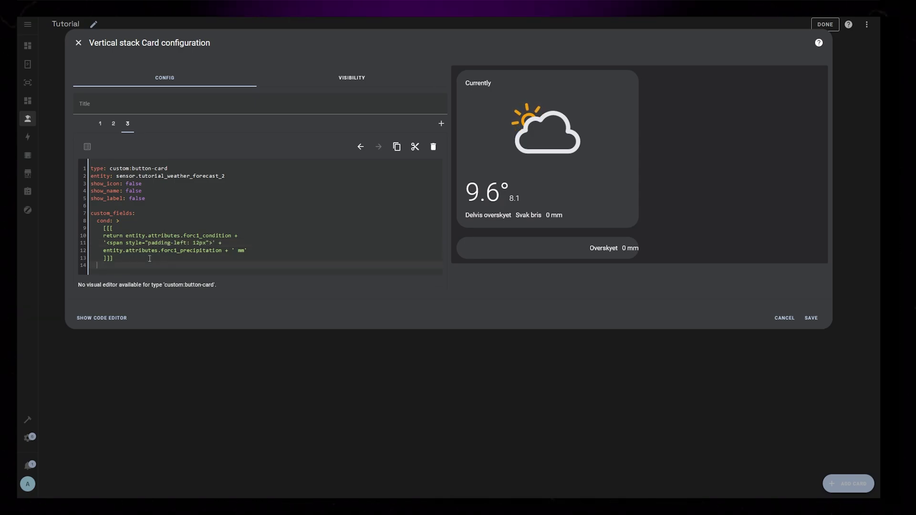
key("BackSpace")
type("day:")
key("Return")
left_click(142, 265)
type(">")
key("Return")
key("Tab")
type("[[[  ]]]")
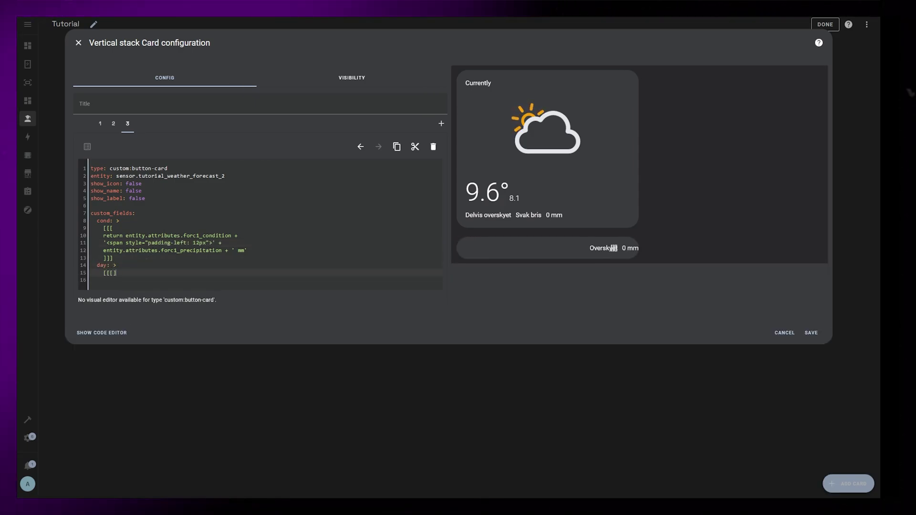
key("Left")
key("Left")
key("Left")
key("Left")
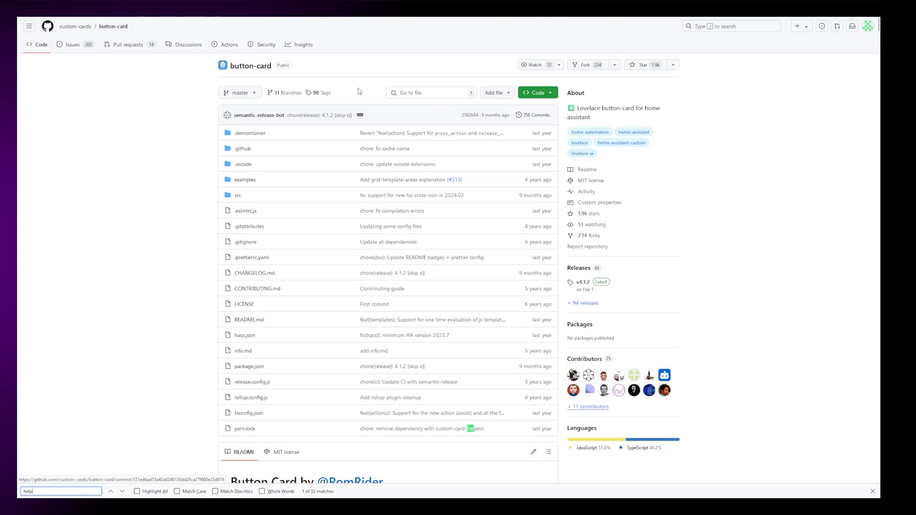
Step: Search the button-card README on GitHub for helpers and copy the helpers.formatDateWeekday(date) function
key("Return")
scroll(287, 292, "down", 3)
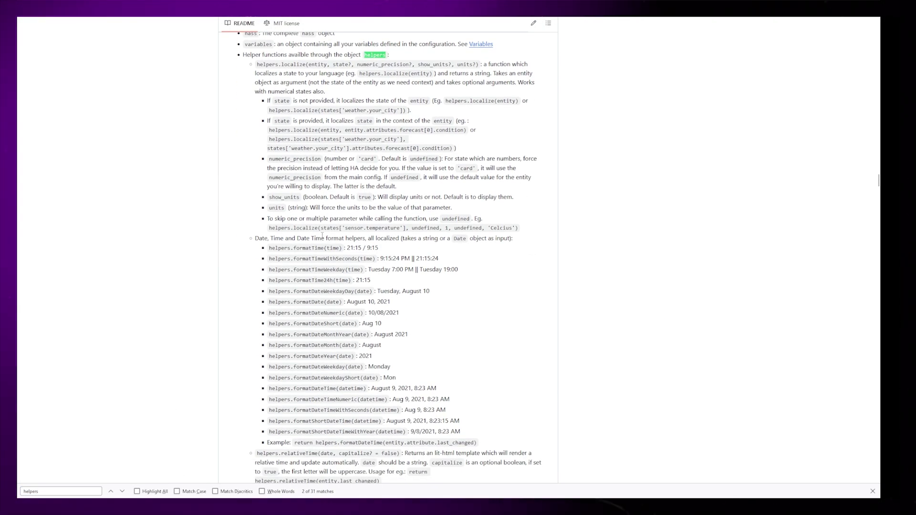
left_click_drag(363, 328, 269, 328)
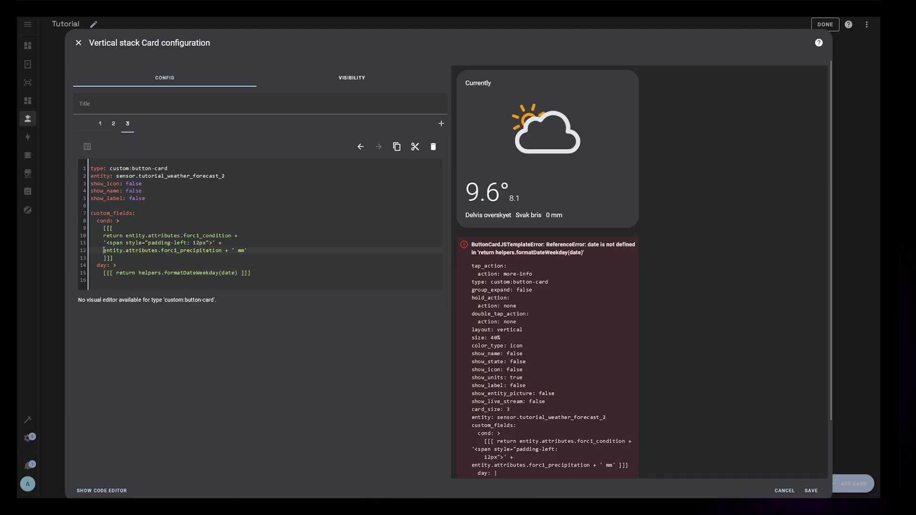
Step: In the day template, replace the date argument of helpers.formatDateWeekday with entity.attributes.forc1_datetime
left_click_drag(103, 250, 180, 250)
key("ctrl+c")
left_click_drag(221, 272, 234, 272)
key("ctrl+v")
type("datetime")
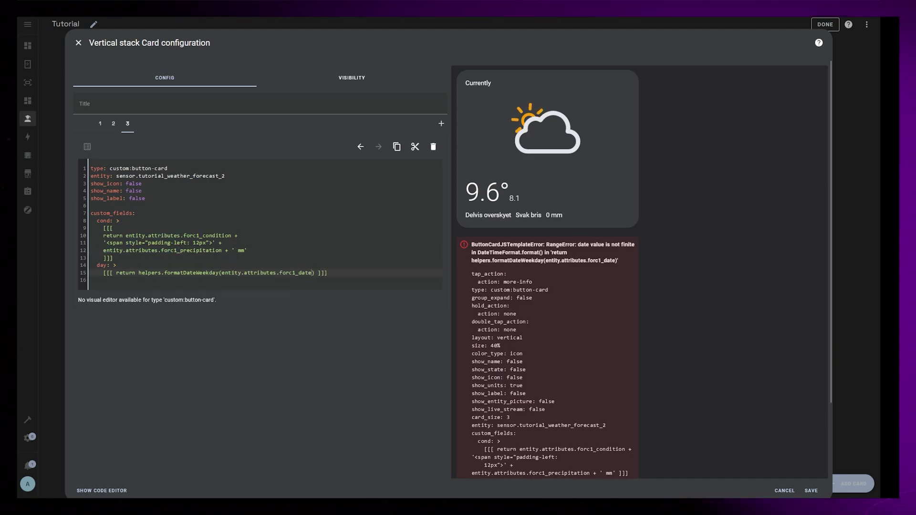
left_click_drag(342, 273, 97, 265)
Step: Add a temp custom field with a template that returns entity.attributes.forc1_temp + '°'
left_click(113, 280)
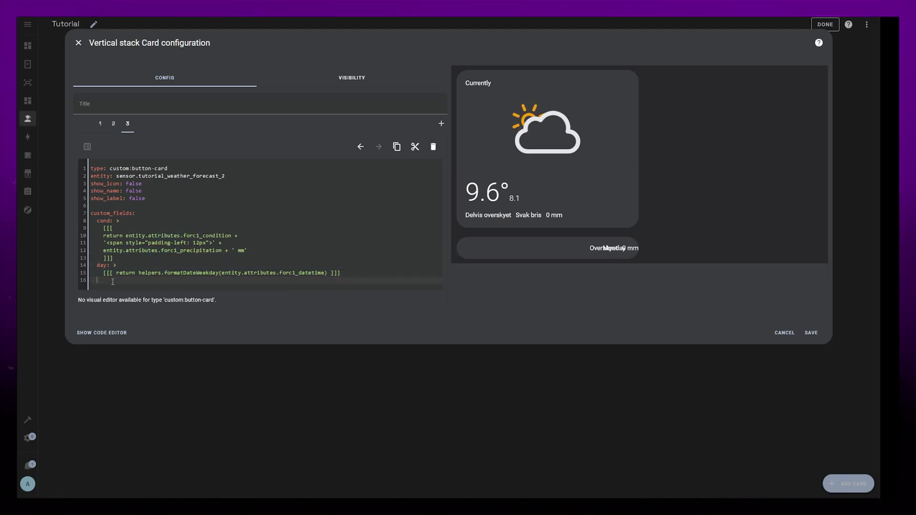
type("temp: >")
key("Return")
type("[[[ ]]]return entity.attributes.forc1_tem")
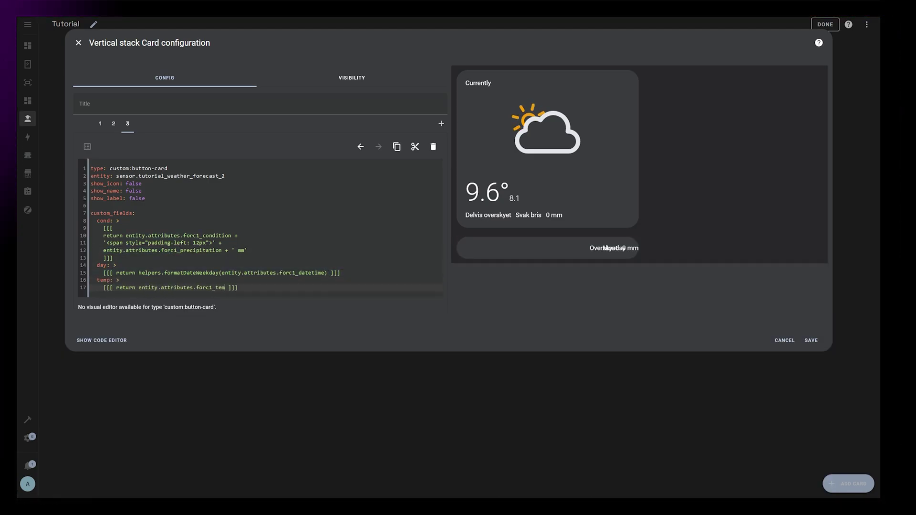
type("p + '°")
Step: Add an icon custom field and reuse the img template copied from the Currently card's icon field
left_click(287, 289)
key("Return")
key("BackSpace")
type("icon: >")
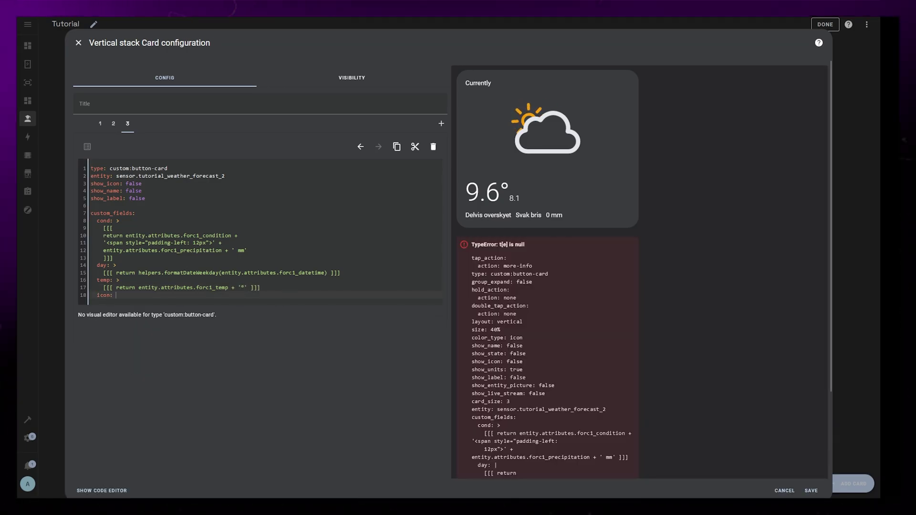
left_click(100, 124)
scroll(308, 355, "down", 6)
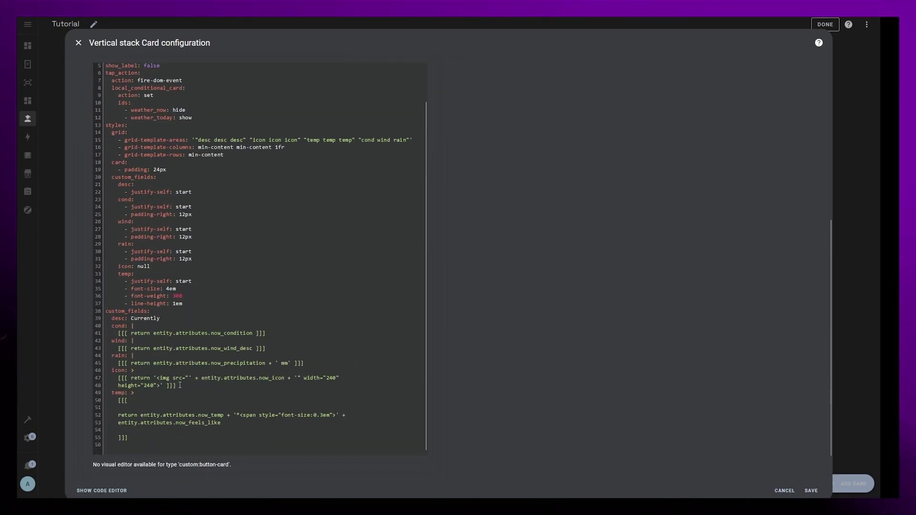
left_click_drag(131, 370, 179, 385)
scroll(530, 348, "up", 6)
left_click(127, 123)
left_click_drag(122, 265, 116, 265)
key("ctrl+v")
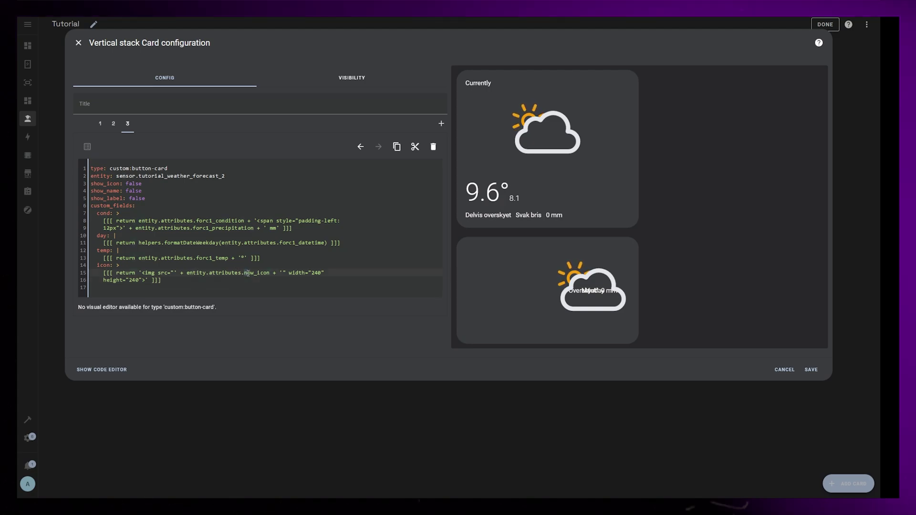
Step: Point the icon template to forc1_icon, set its width and height to 90, and keep the template on one line
left_click_drag(243, 272, 254, 272)
type("forc1")
double_click(325, 274)
type("90")
double_click(134, 280)
type("90")
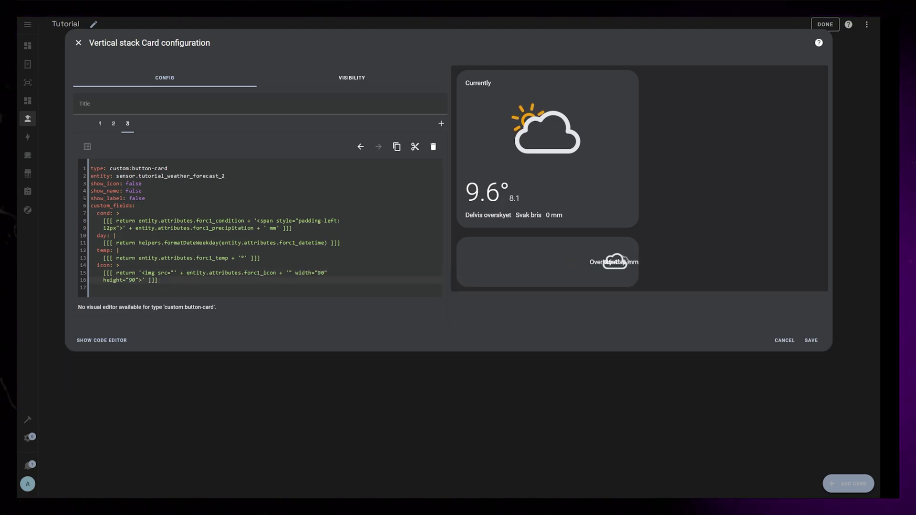
left_click(103, 280)
key("BackSpace")
key("BackSpace")
key("BackSpace")
Step: Insert a styles section above custom_fields with a grid entry containing grid-template-areas
key("Return")
key("Return")
key("Return")
key("Up")
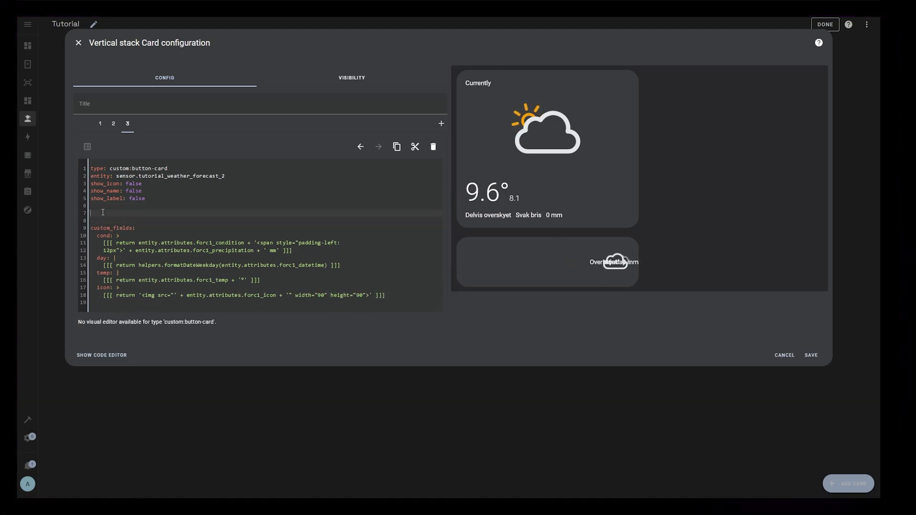
type("styles:")
key("Return")
type("g")
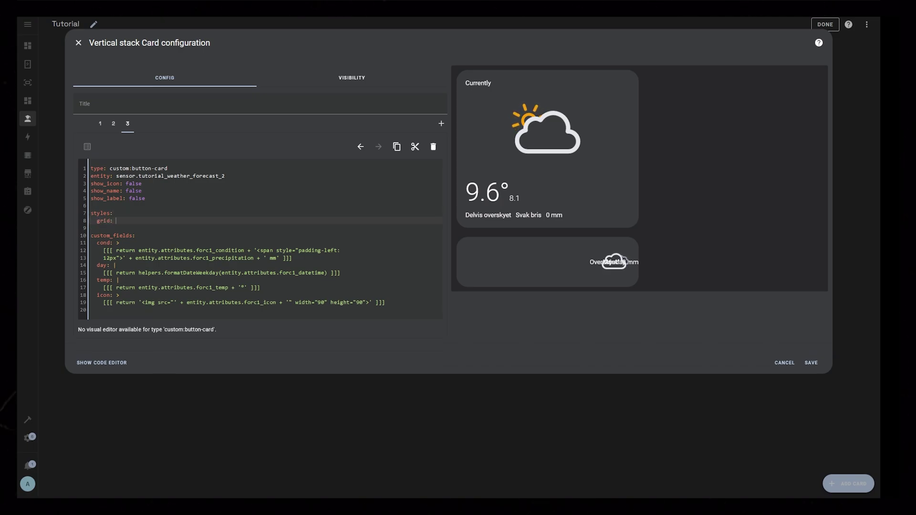
type("rid:")
key("Return")
type("-areas:")
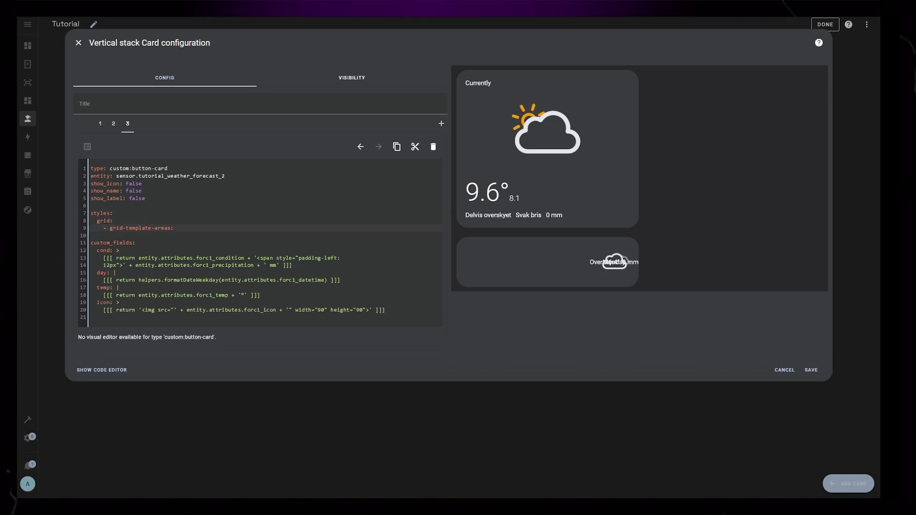
Step: Set grid-template-areas to '"day day icon" "temp temp icon" "cond cond icon"' and add grid-template-rows: 1fr min-content
type(" '\"day day")
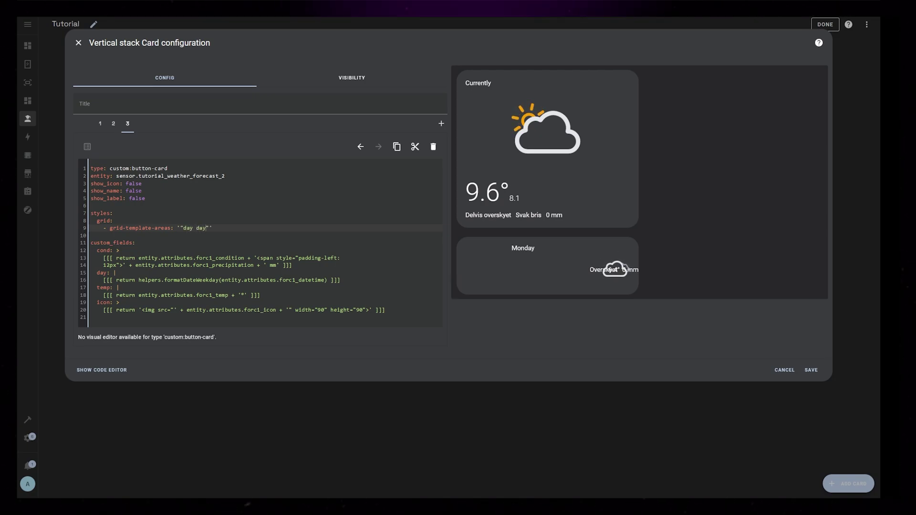
type(" icon\" \"te")
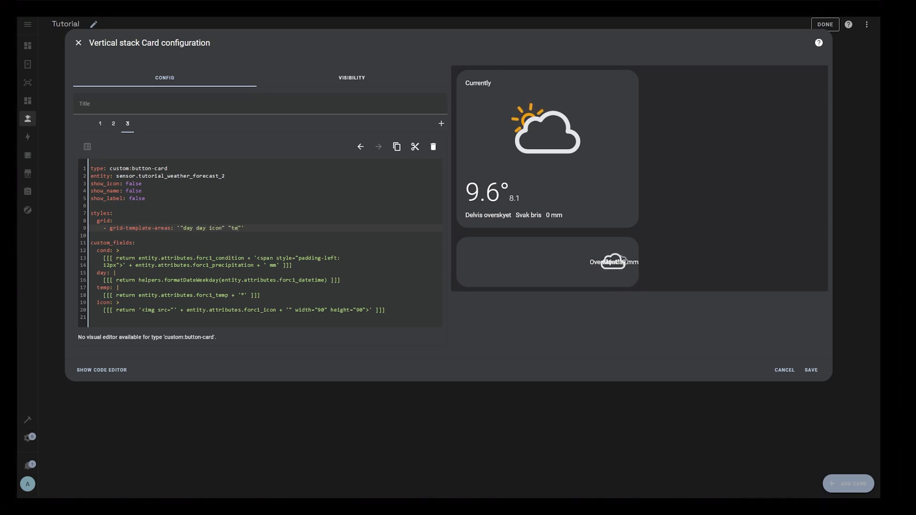
type("mp temp icon\" \"")
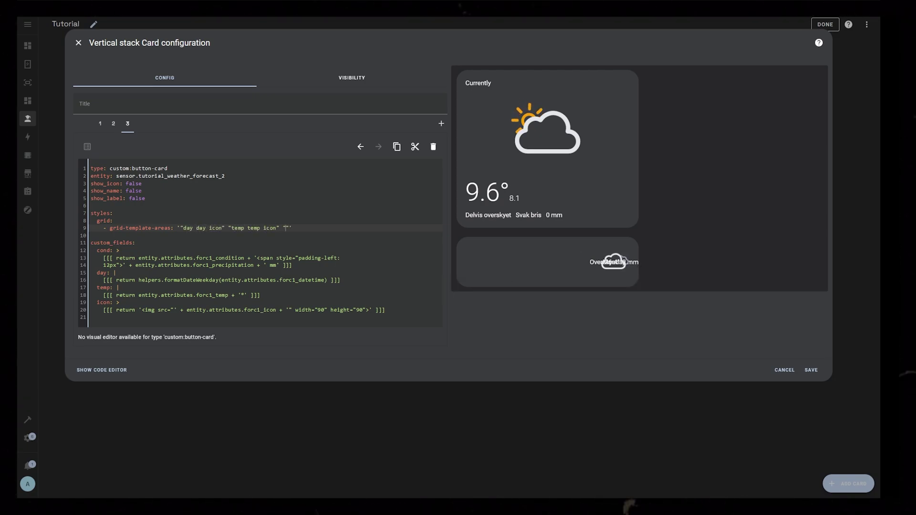
type("cond cond icon")
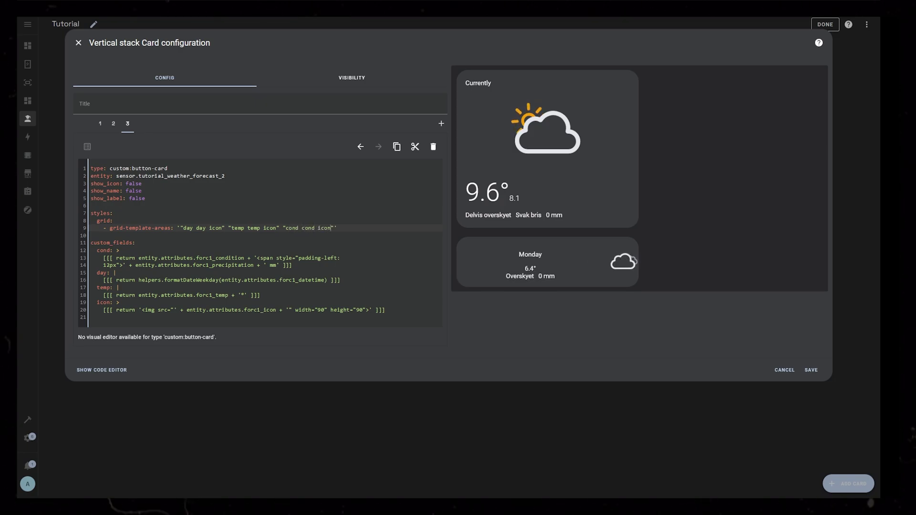
key("Return")
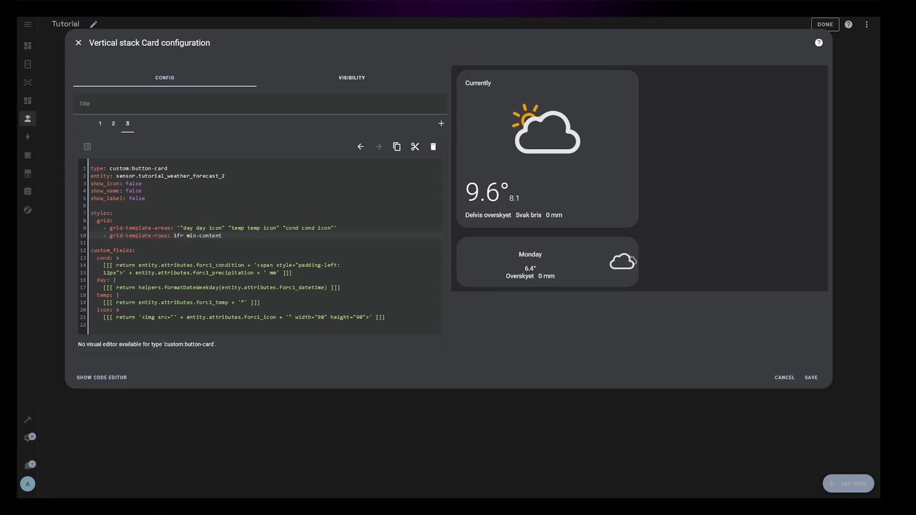
Step: Add card styles with padding: 24px and margin-bottom: 12px, followed by a custom_fields entry under styles
key("Return")
key("BackSpace")
type("card:")
key("Return")
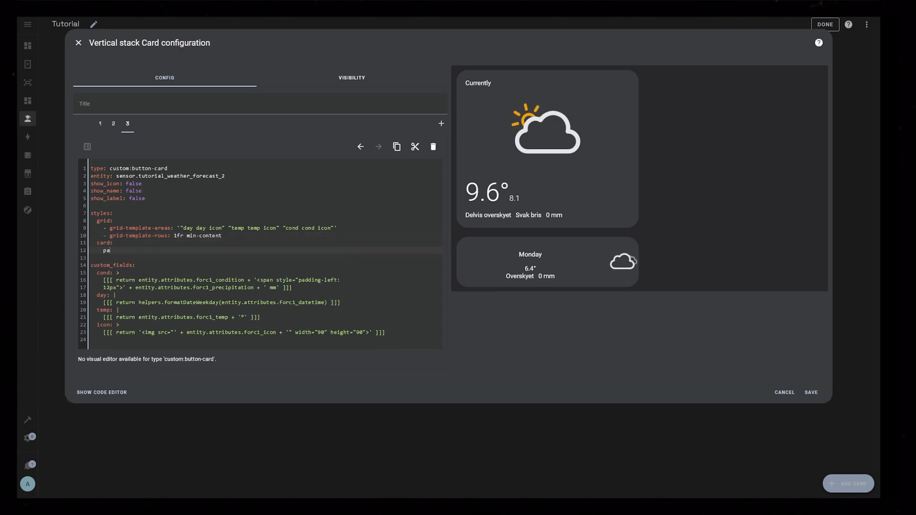
type("- padding: 24px")
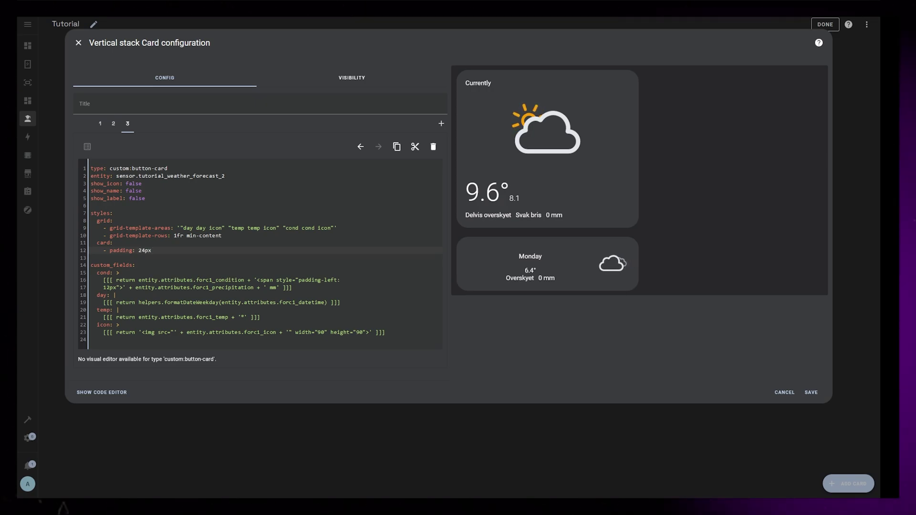
key("Return")
type("- margin-bottom: 12")
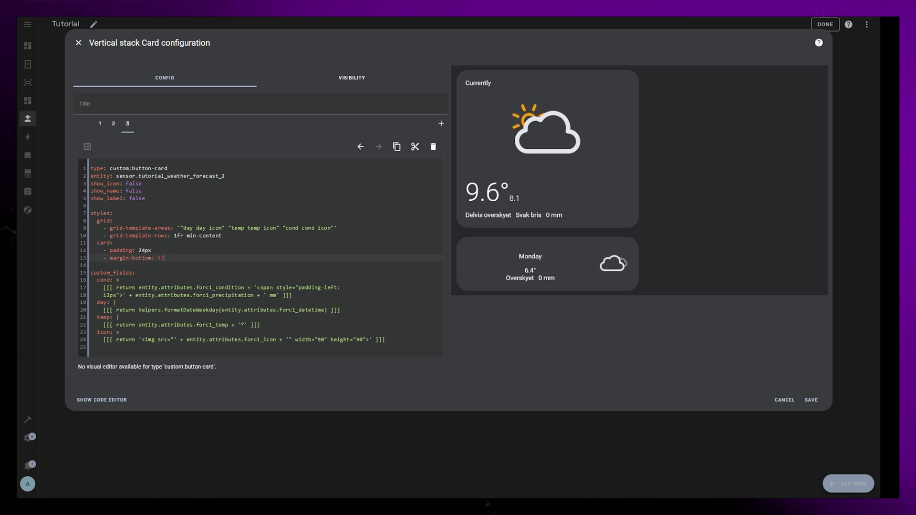
type("px   custom_fields:")
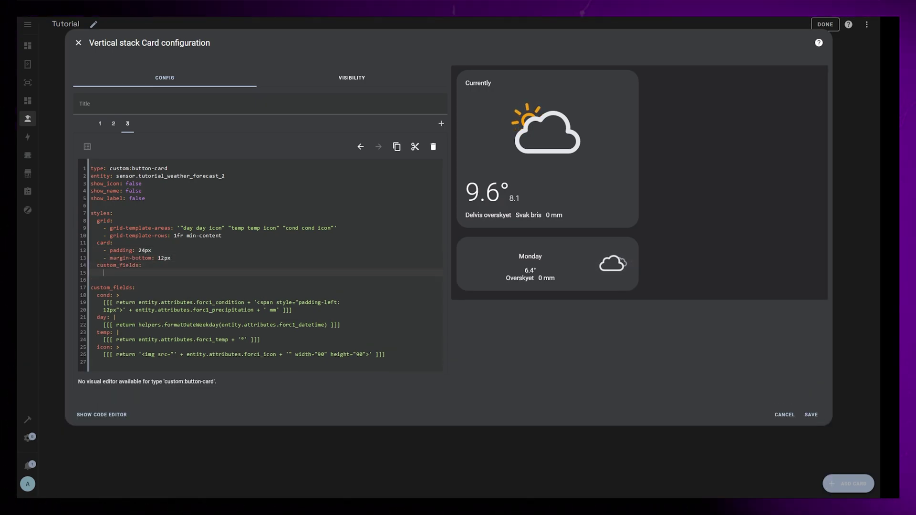
Step: List cond, day, temp and icon under the styles custom_fields, giving cond and day justify-self: start
type("     cond:            day:     temp:     icon:")
key("Up")
key("Up")
key("Up")
key("Return")
type("- justify-self")
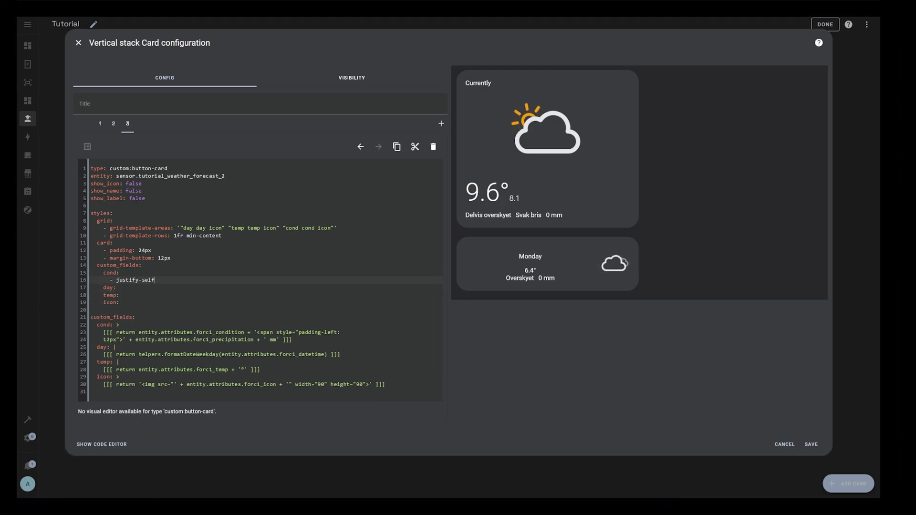
type(": start")
left_click(186, 288)
key("ctrl+v")
Step: Set justify-self: start for the temp style and justify-self: end for the icon style
left_click(145, 303)
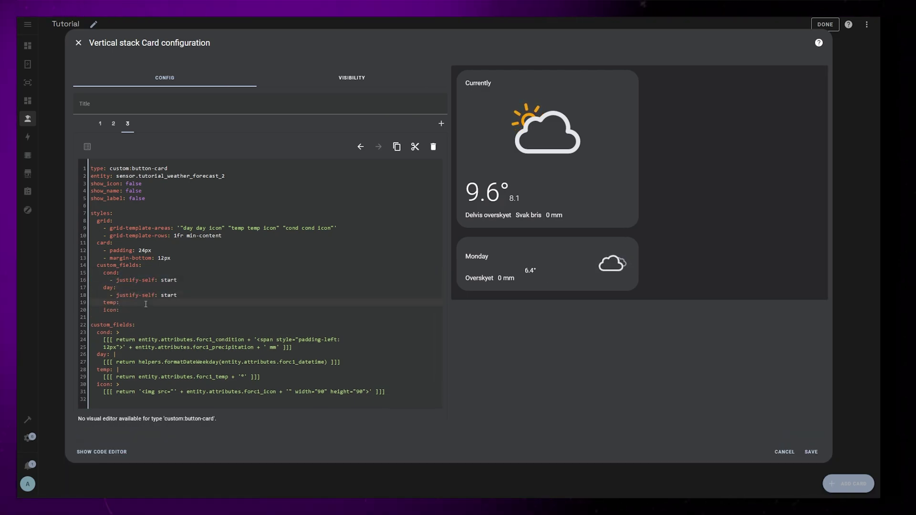
key("ctrl+v")
left_click(152, 317)
key("ctrl+v")
key("BackSpace")
key("BackSpace")
key("BackSpace")
key("BackSpace")
key("BackSpace")
type("end")
Step: Add font-size: 3em and font-weight: 300 to the temp style
left_click(197, 309)
key("Return")
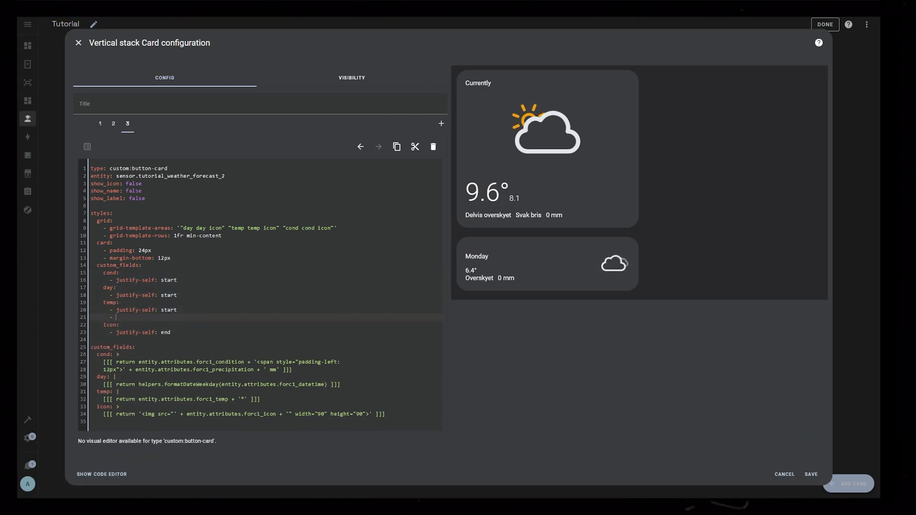
type("font-size: 3em")
key("Return")
type("font-weight: 300")
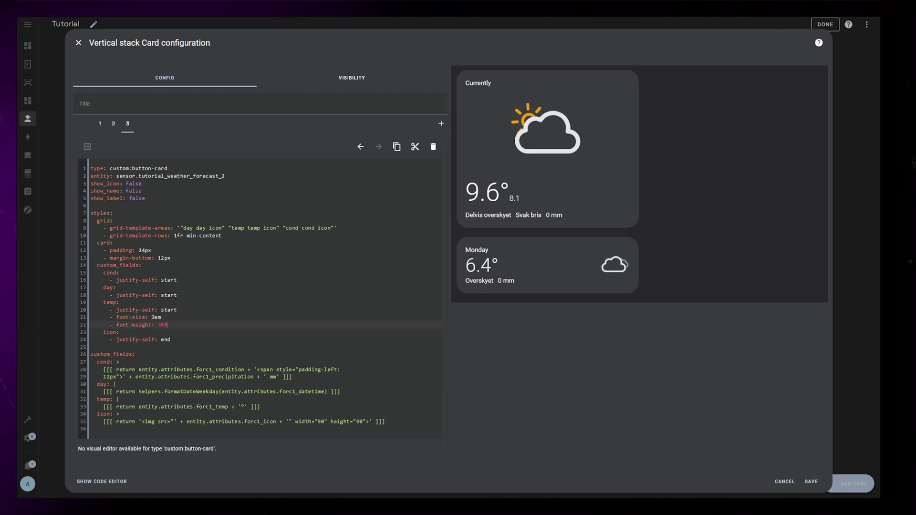
Step: Remove the blank lines before and after the styles section
key("ctrl+a")
left_click(203, 347)
key("BackSpace")
left_click(202, 206)
key("BackSpace")
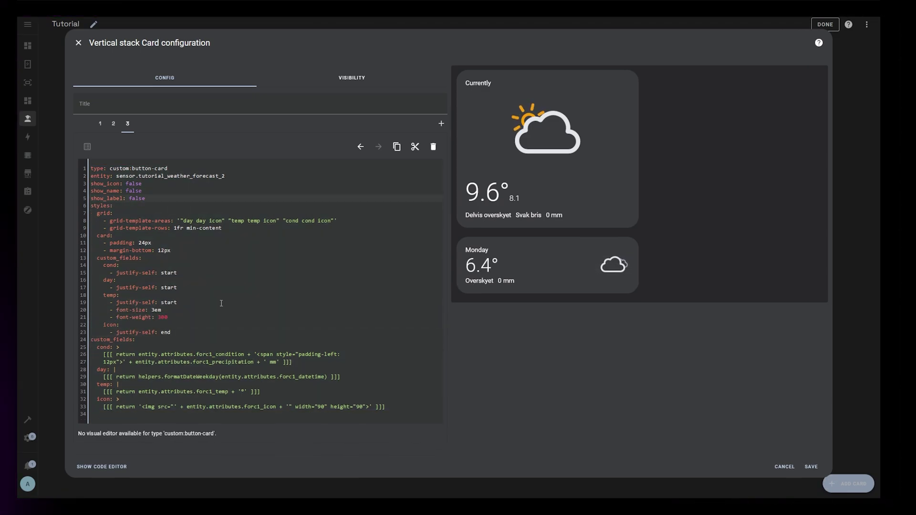
Step: Create a fourth card from the forecast card's code using the forc2 attributes, and start adding a fifth card
key("ctrl+a")
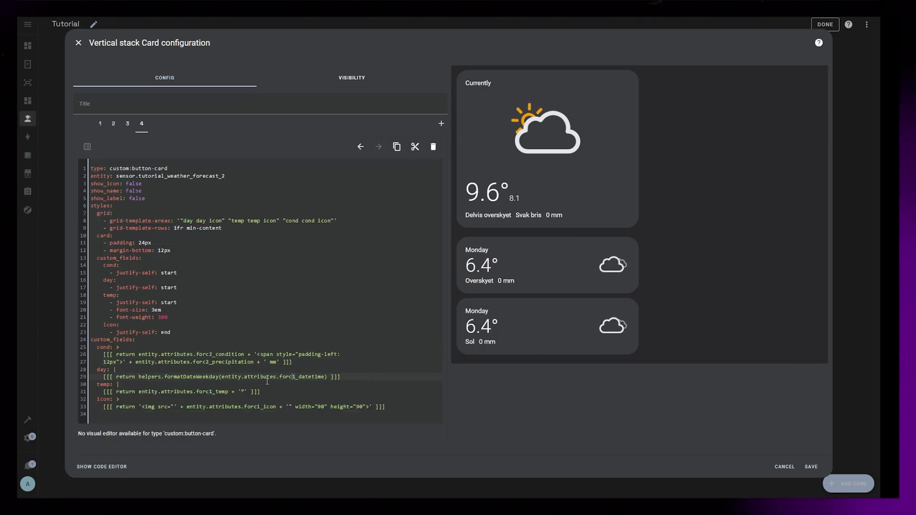
left_click(442, 123)
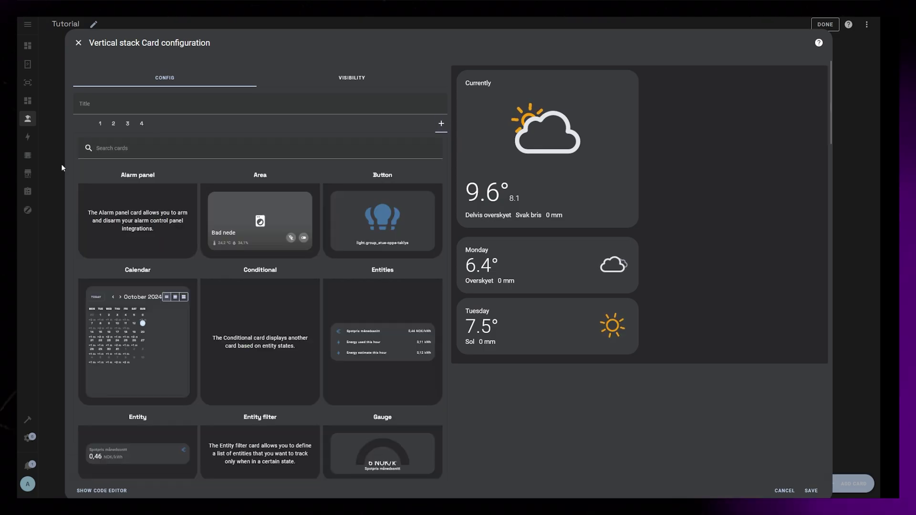